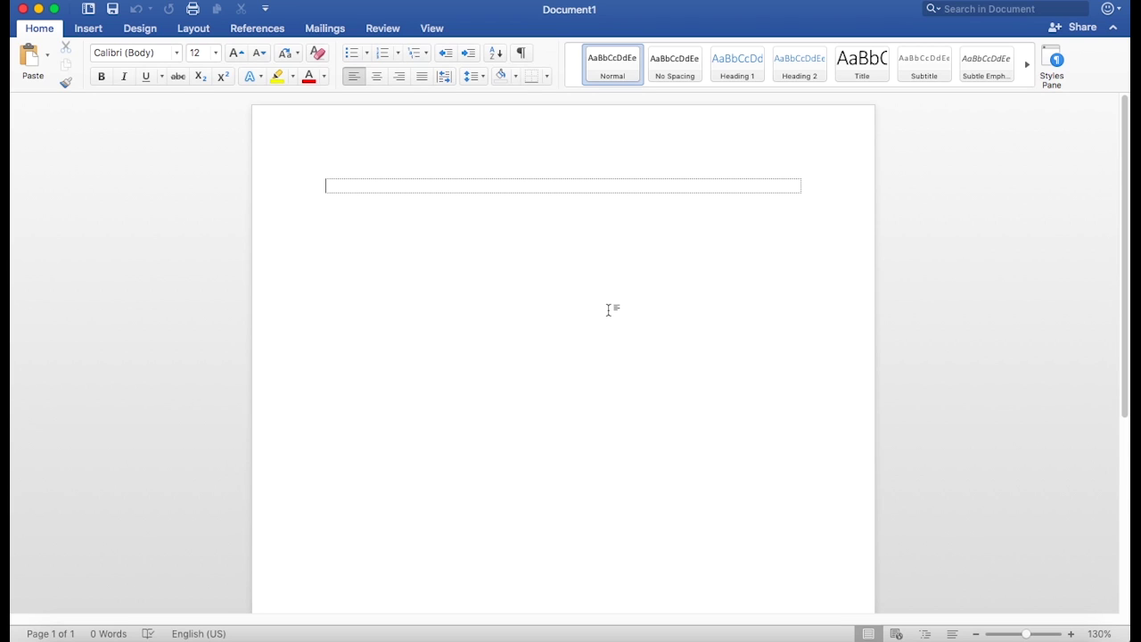
- Keep adding rows to the blank one-column table until it runs onto page 3
key("Tab")
key("Tab")
key("Tab")
key("Tab")
key("Tab")
key("Tab")
key("Tab")
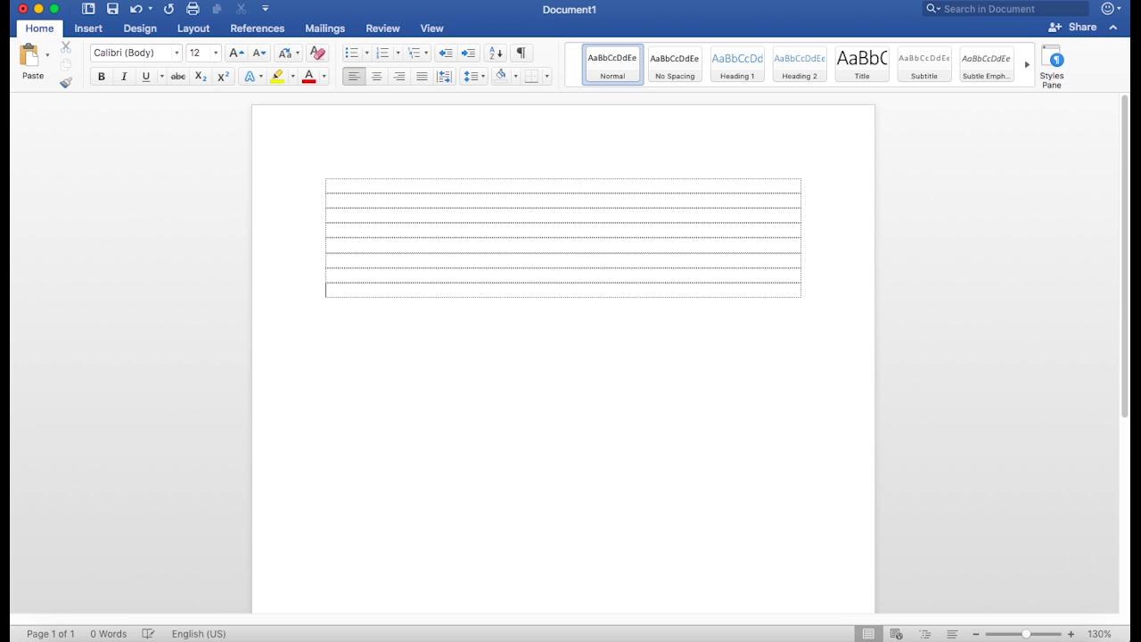
key("Tab")
key("Tab")
key("Tab")
key("Tab")
key("Tab")
key("Tab")
key("Tab")
key("Tab")
key("Tab")
key("Tab")
key("Tab")
key("Tab")
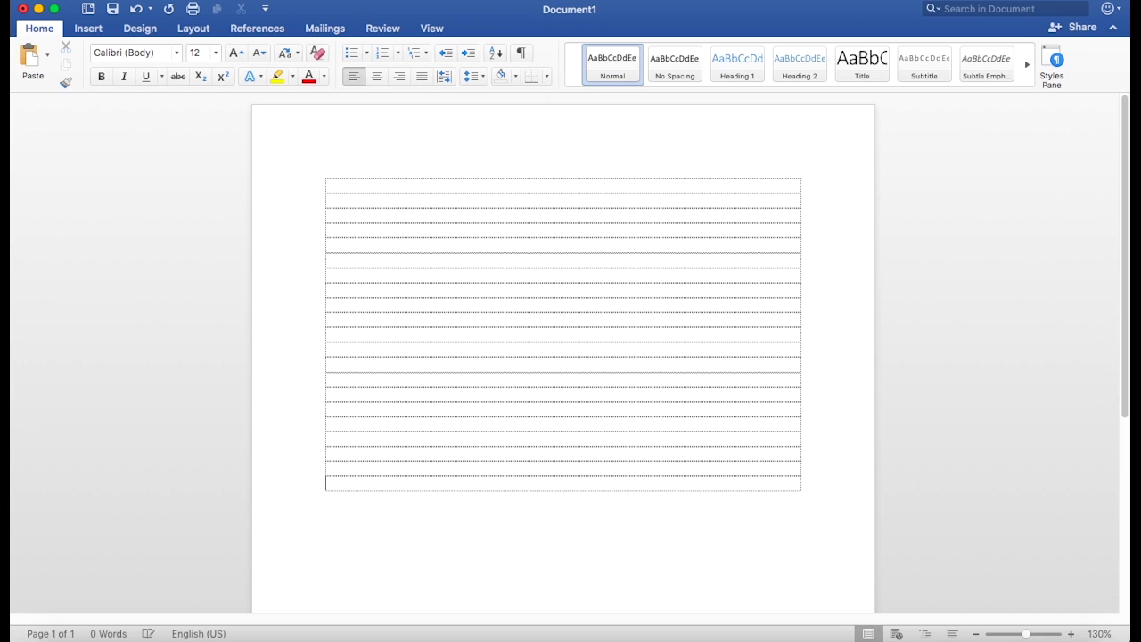
key("Tab")
key("Tab")
key("Tab")
key("Tab")
key("Tab")
key("Tab")
key("Tab")
key("Tab")
key("Tab")
key("Tab")
key("Tab")
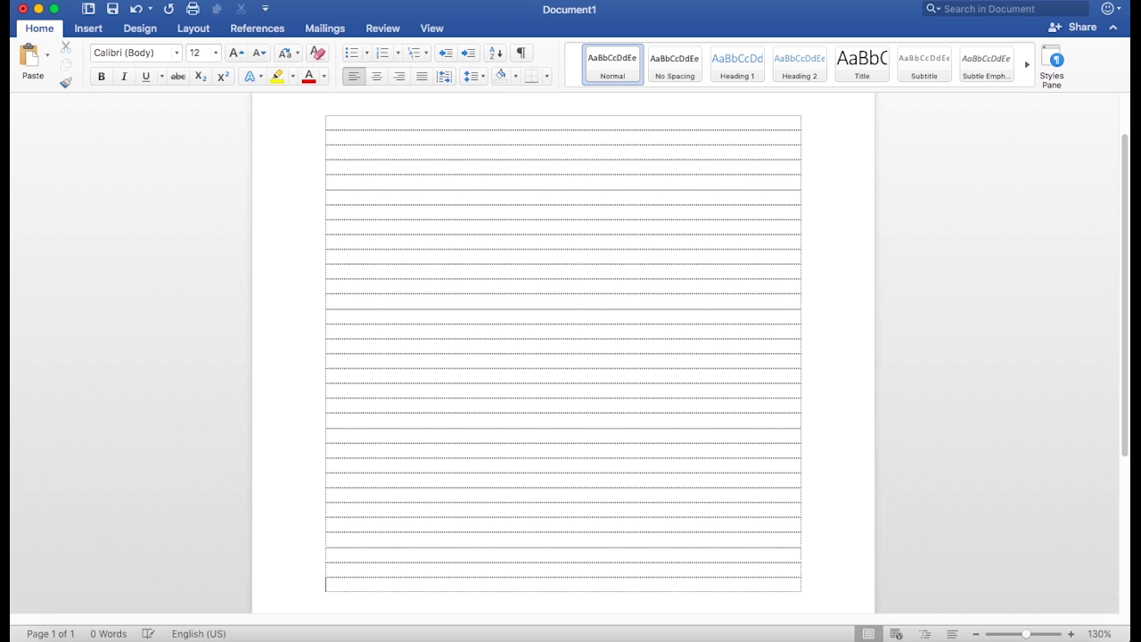
key("Tab")
key("Tab")
key("Tab")
key("Tab")
key("Tab")
key("Tab")
key("Tab")
key("Tab")
key("Tab")
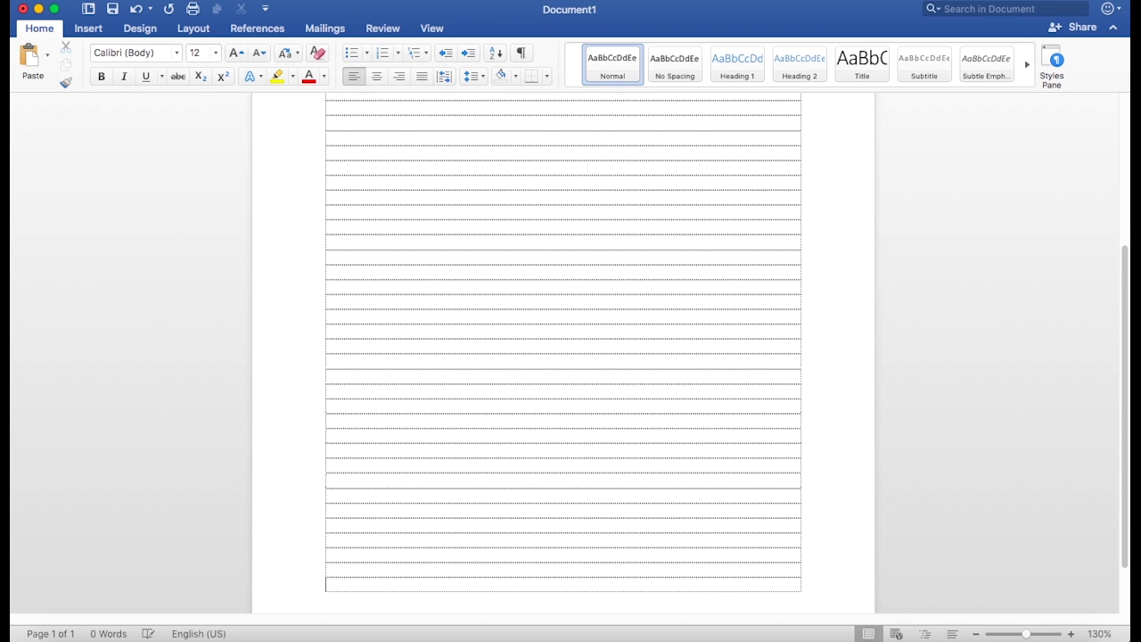
key("Tab")
key("Tab")
key("Tab")
key("Tab")
key("Tab")
key("Tab")
key("Tab")
key("Tab")
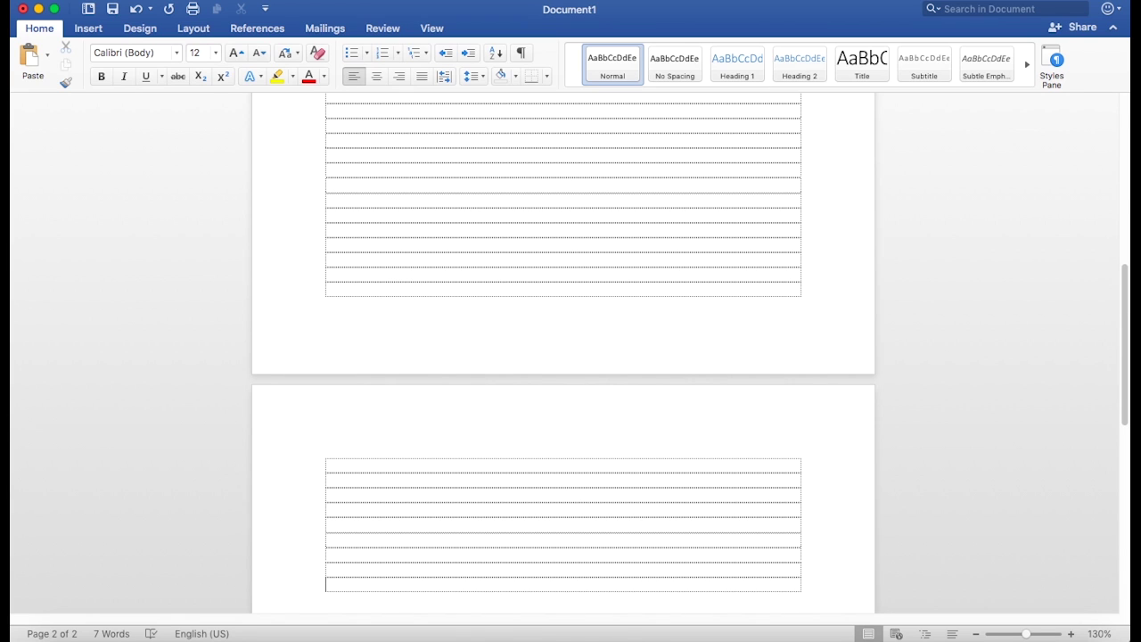
key("Tab")
key("Tab")
key("Tab")
key("Tab")
key("Tab")
key("Tab")
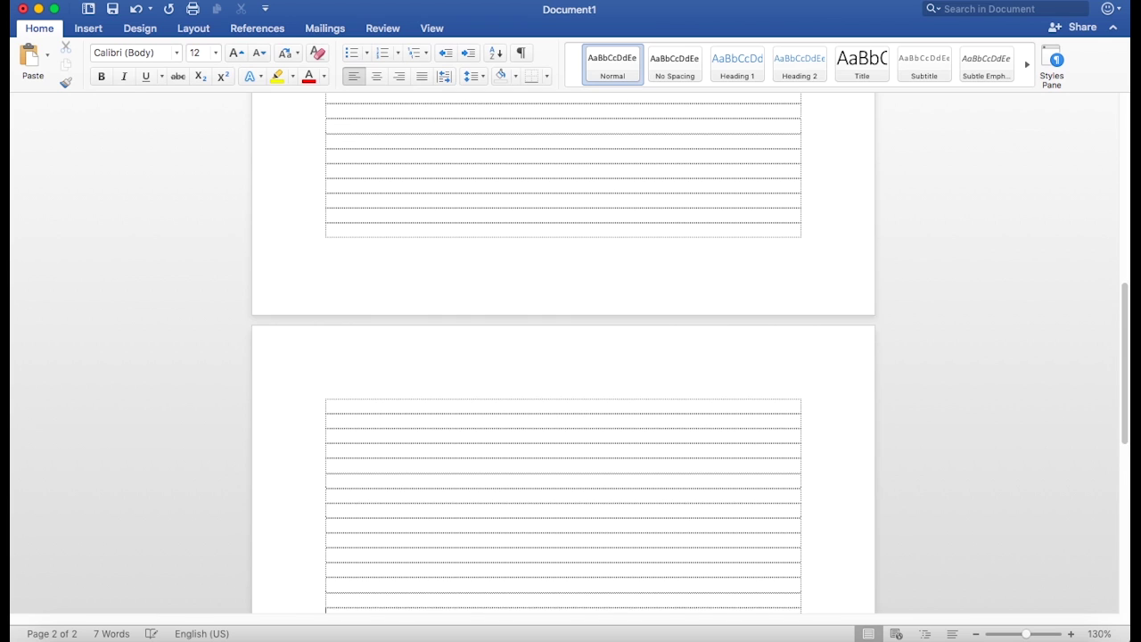
key("Tab")
key("Tab")
key("Tab")
key("Tab")
key("Tab")
key("Tab")
key("Tab")
key("Tab")
key("Tab")
key("Tab")
key("Tab")
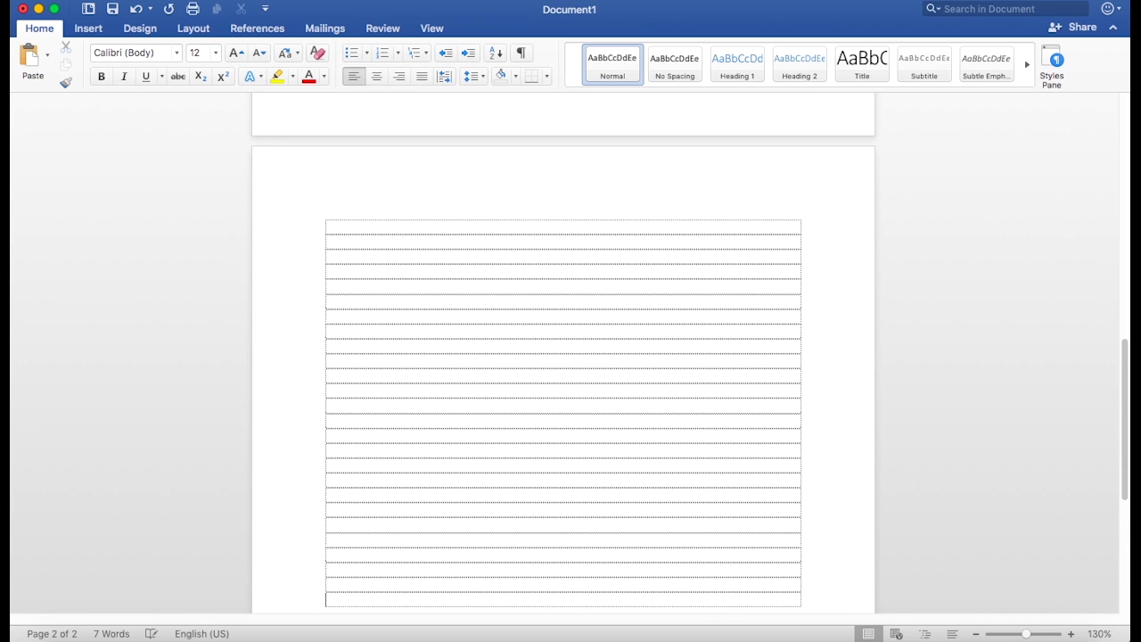
key("Tab")
key("Tab")
key("Tab")
key("Tab")
key("Tab")
key("Tab")
key("Tab")
key("Tab")
key("Tab")
key("Tab")
key("Tab")
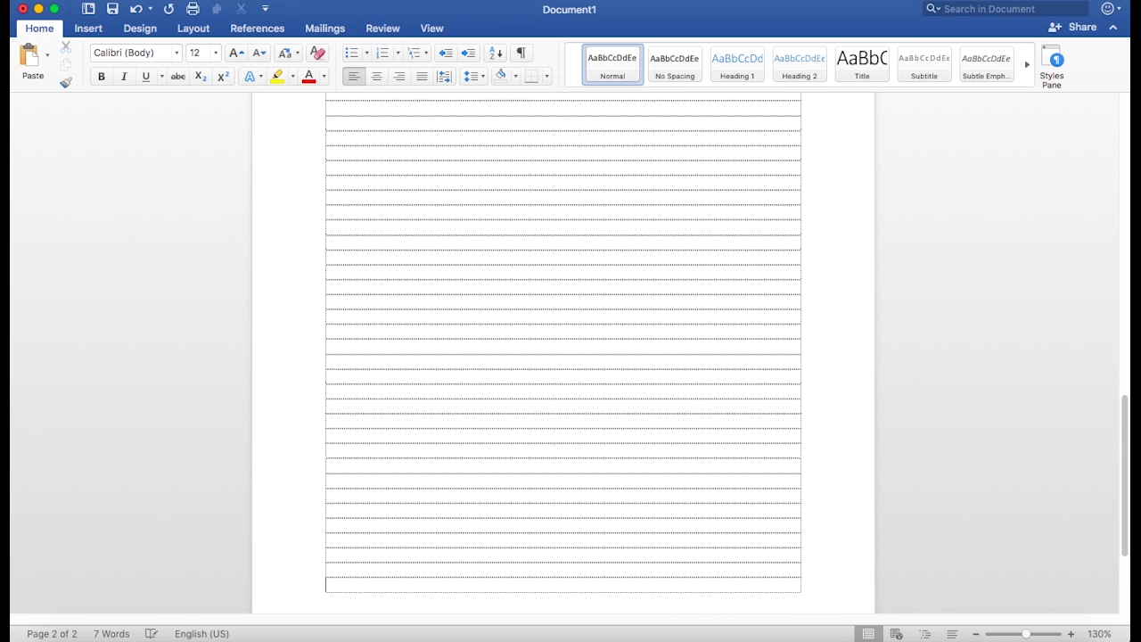
key("Tab")
key("Tab")
key("Tab")
key("Tab")
key("Tab")
key("Tab")
key("Tab")
key("Tab")
key("Tab")
key("Tab")
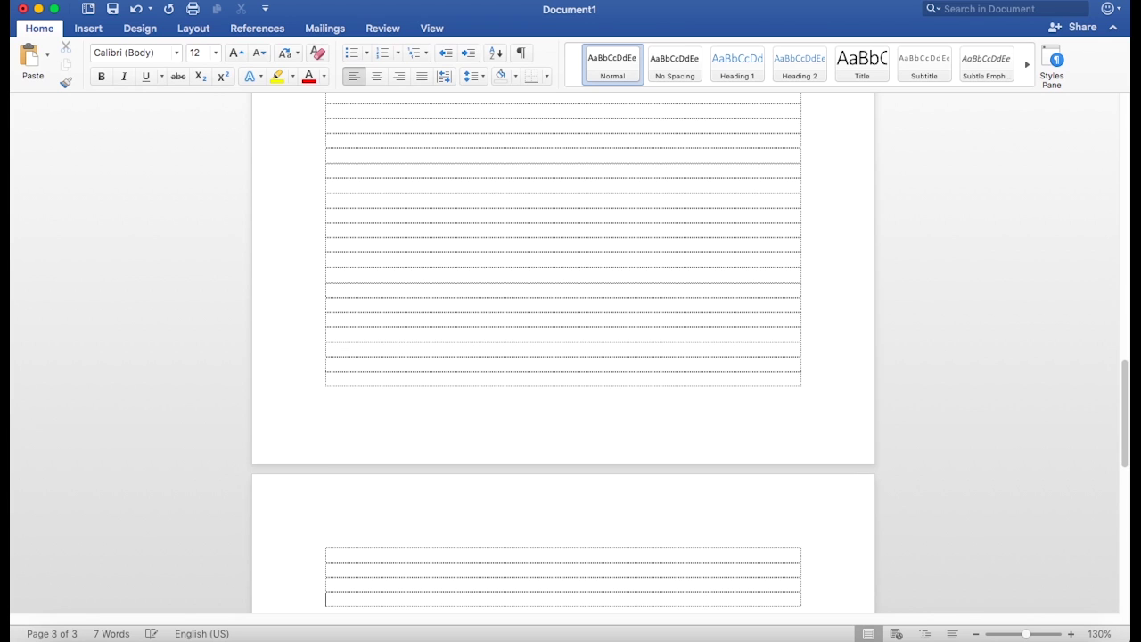
key("Tab")
key("Tab")
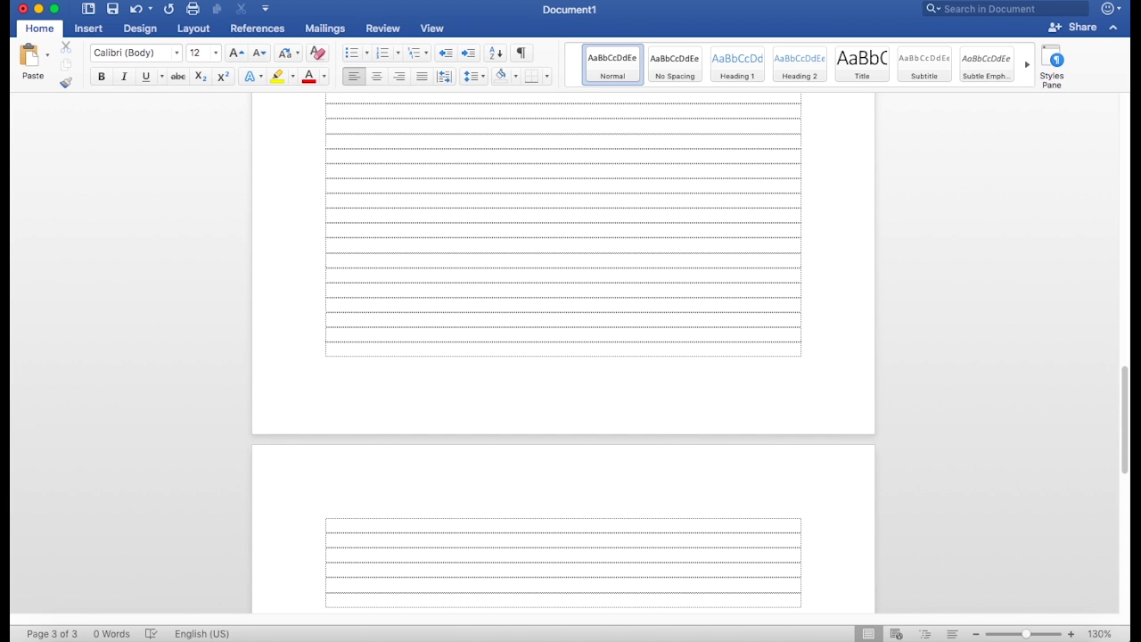
key("Tab")
key("Tab")
key("Tab")
key("Tab")
key("Tab")
key("Tab")
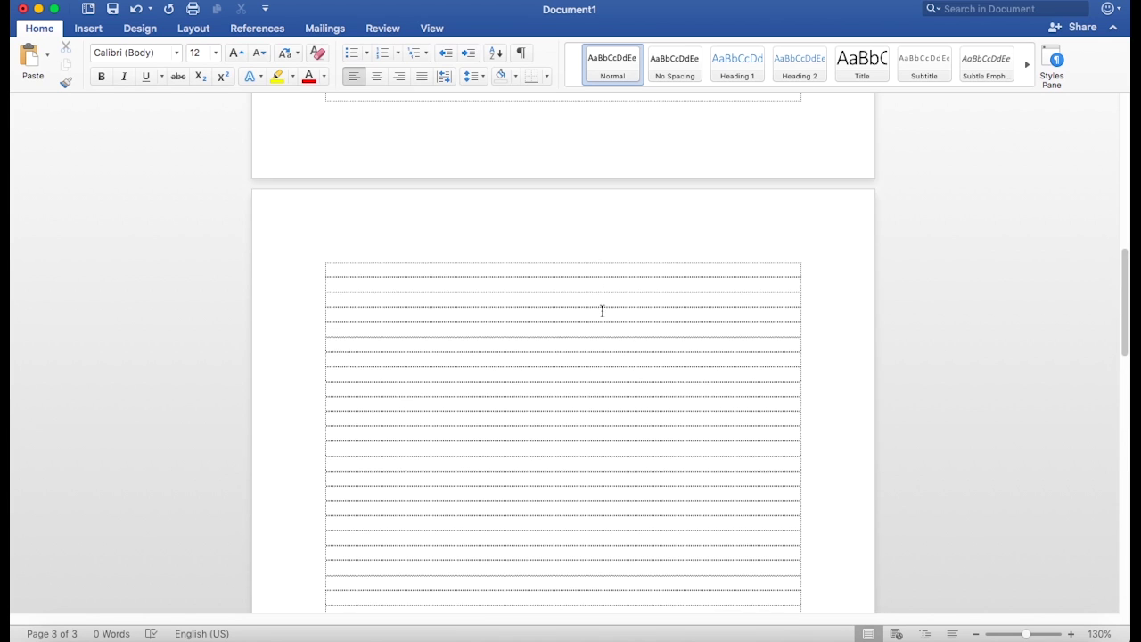
key("Tab")
key("Tab")
key("Tab")
key("Tab")
key("Tab")
key("Tab")
key("Tab")
key("Tab")
key("Tab")
key("Tab")
key("Tab")
key("Tab")
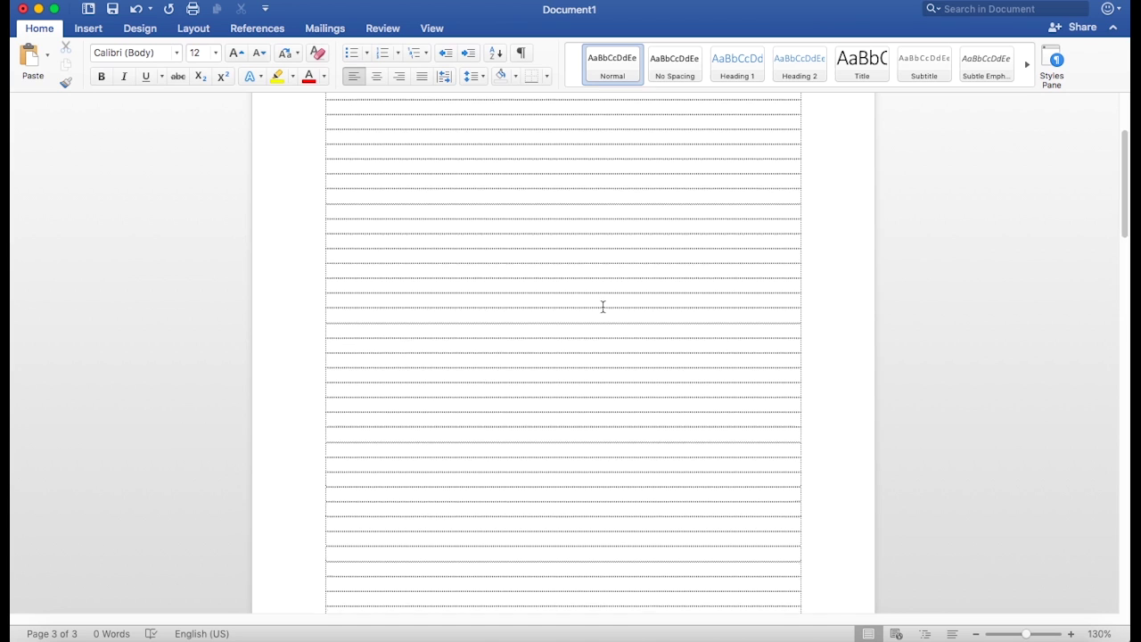
key("Tab")
key("Tab")
key("Tab")
- Place the insertion point in the first row of page 2's table and go to Layout
left_click(400, 265)
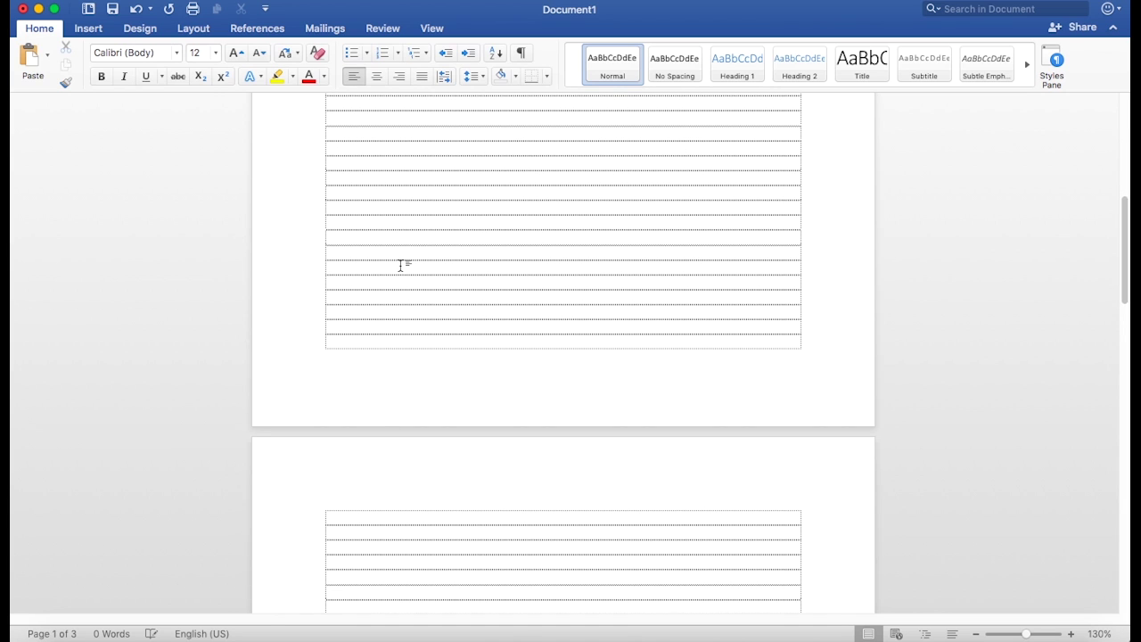
scroll(400, 265, "down", 5)
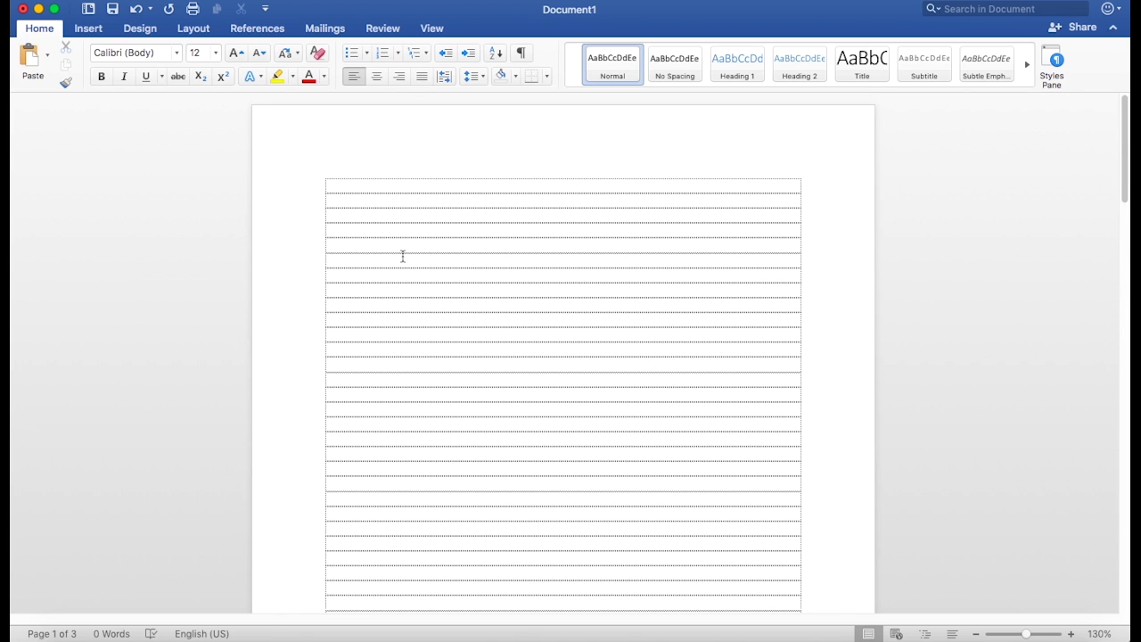
scroll(372, 214, "up", 1)
left_click(367, 242)
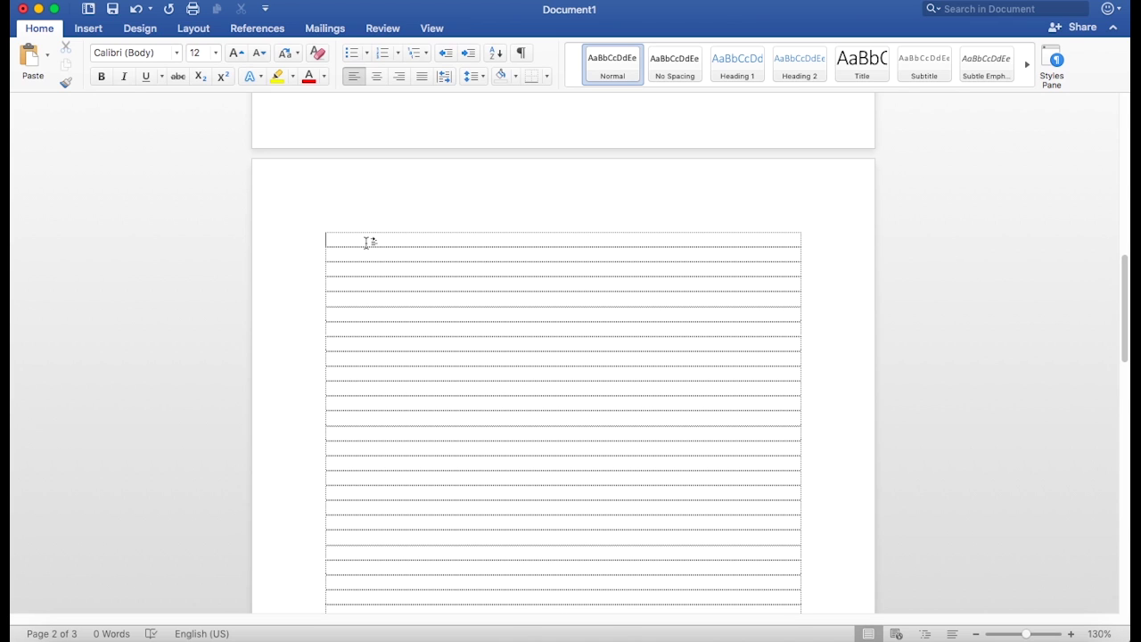
scroll(366, 242, "down", 1)
scroll(366, 242, "down", 10)
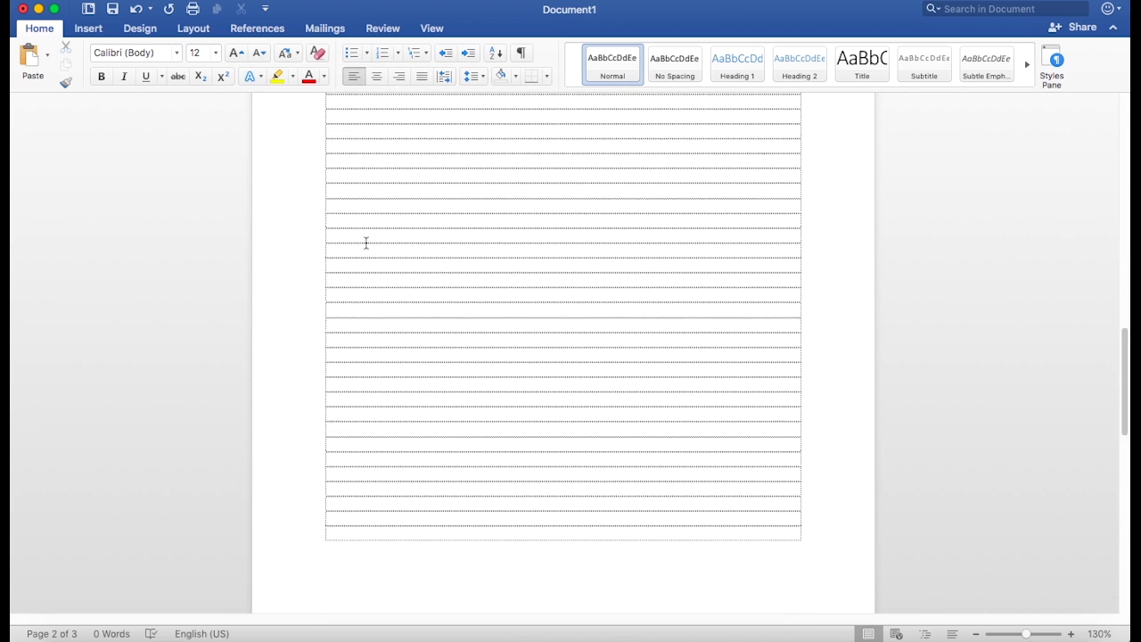
scroll(365, 243, "down", 10)
scroll(356, 294, "down", 1)
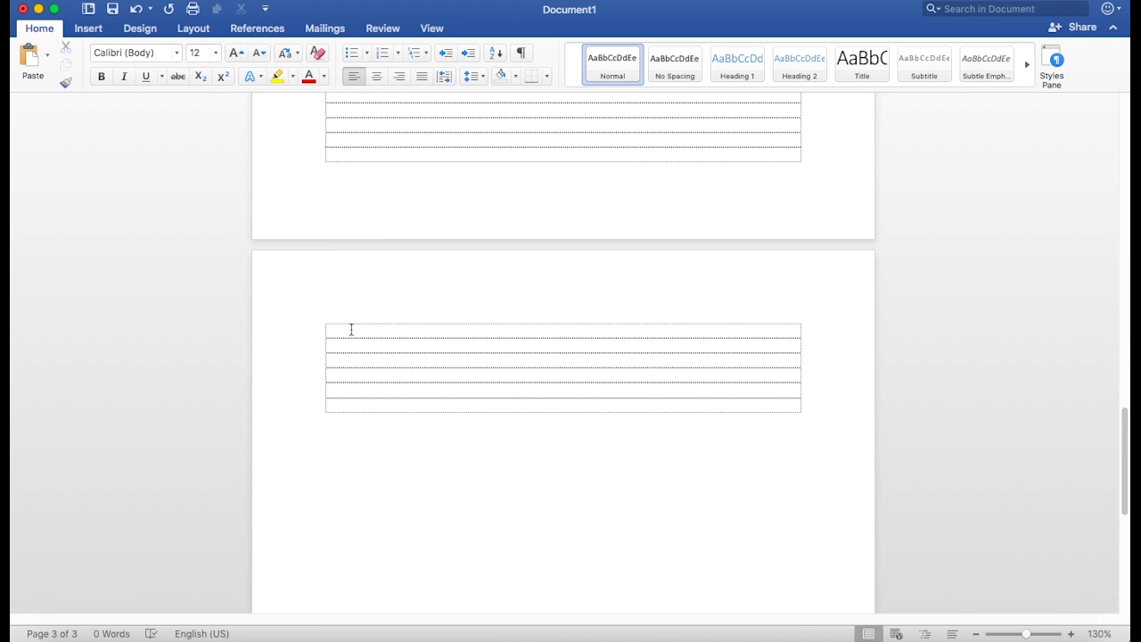
scroll(362, 322, "up", 10)
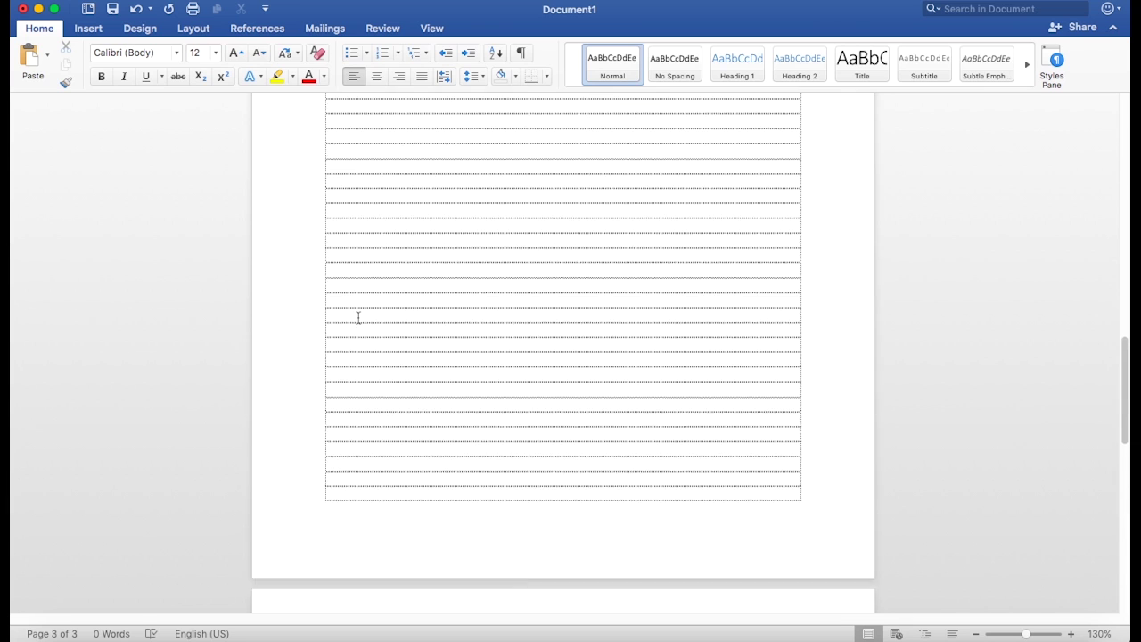
scroll(357, 316, "up", 5)
scroll(357, 316, "up", 5)
left_click(331, 254)
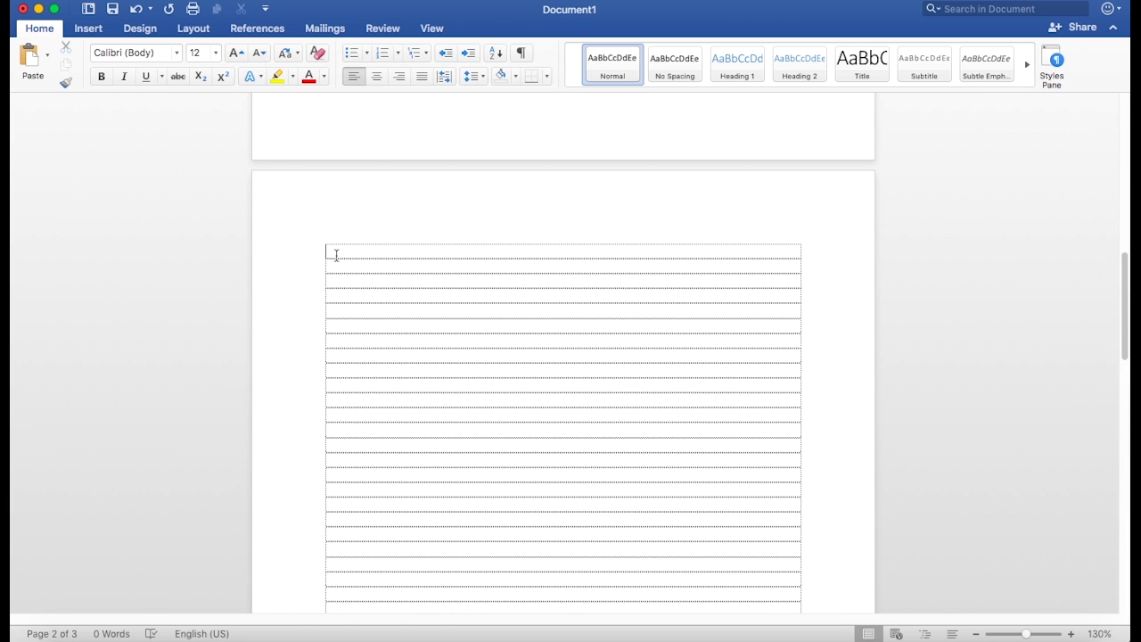
left_click(194, 28)
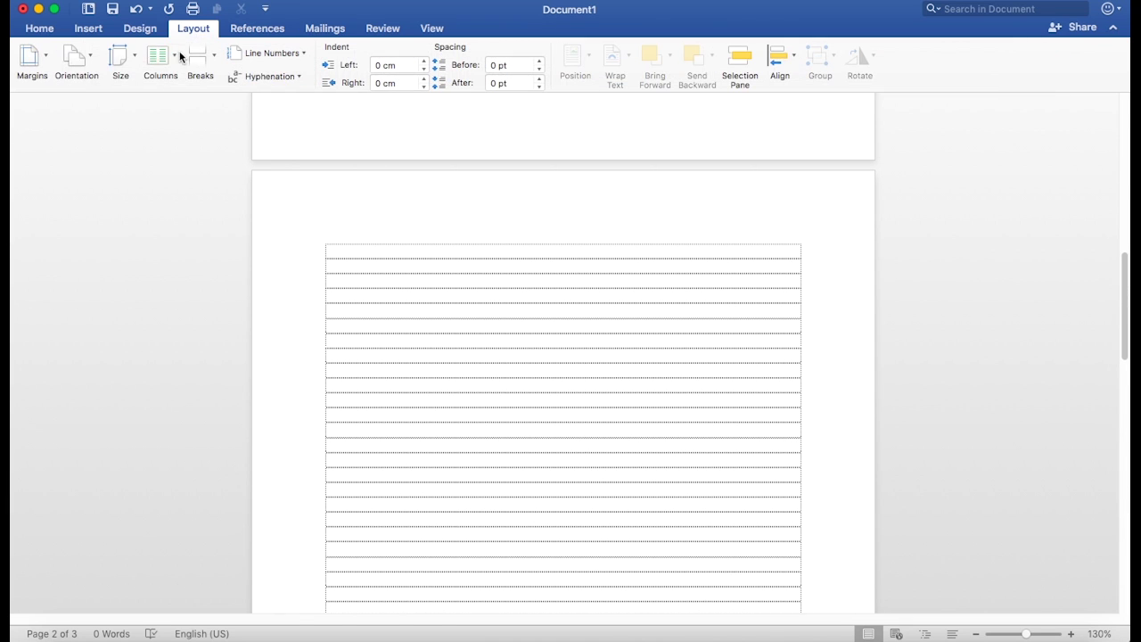
left_click(75, 67)
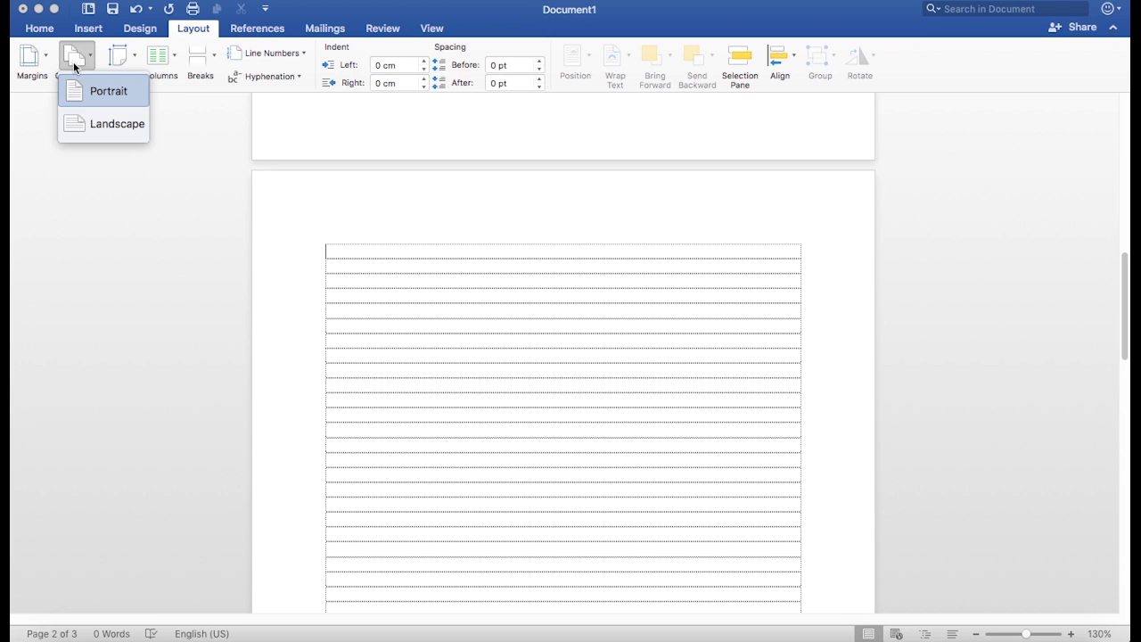
left_click(89, 125)
scroll(431, 289, "up", 5)
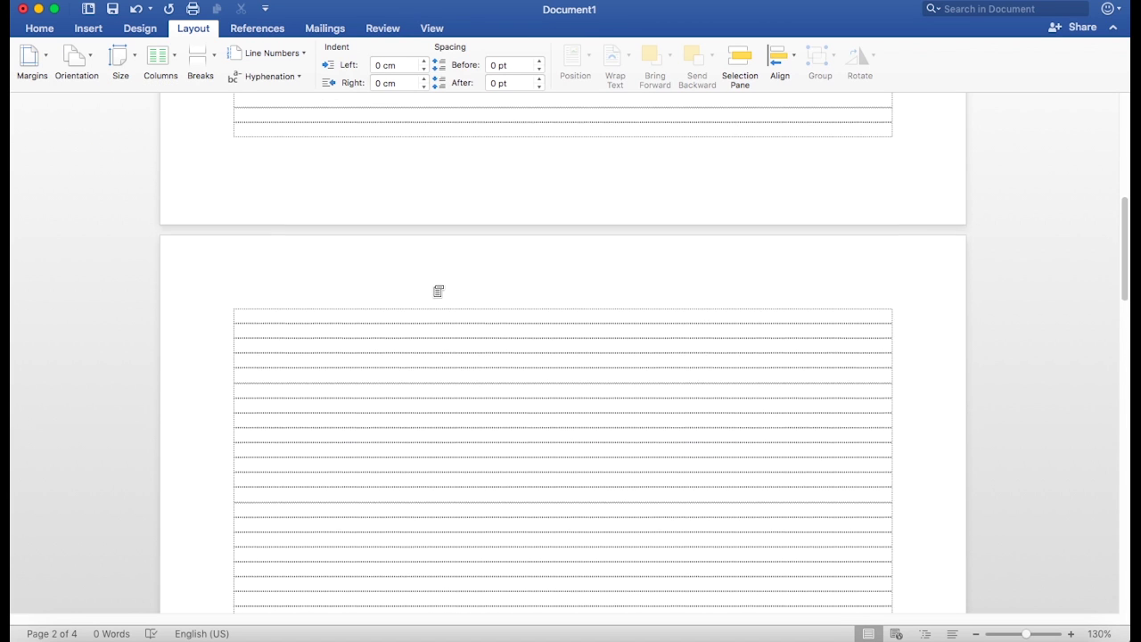
scroll(437, 290, "up", 5)
scroll(359, 223, "up", 3)
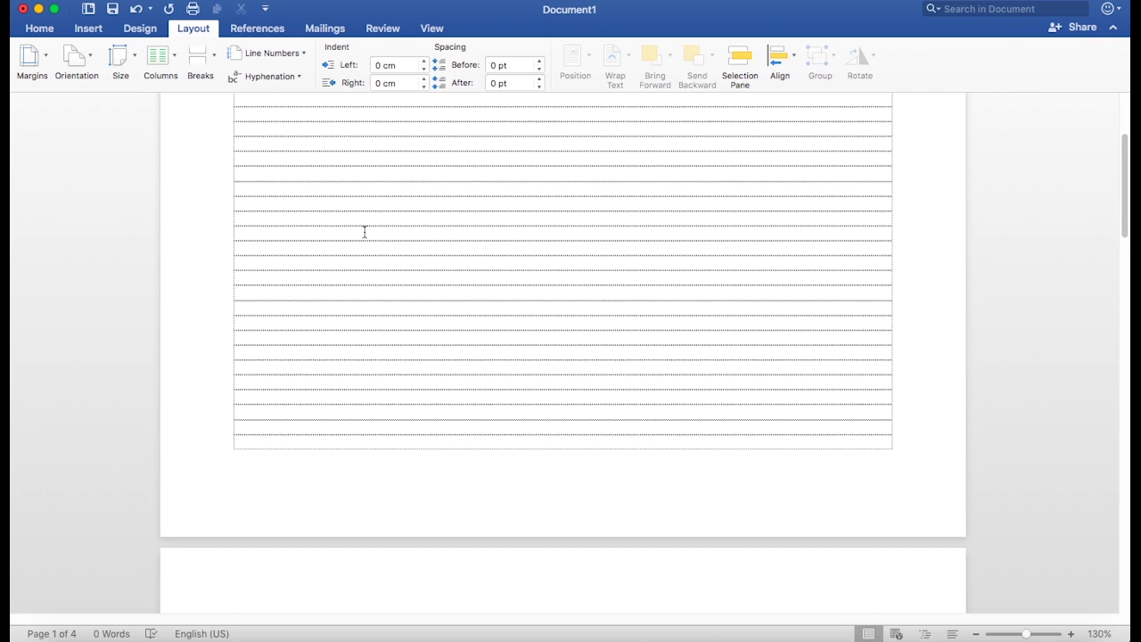
scroll(364, 232, "up", 3)
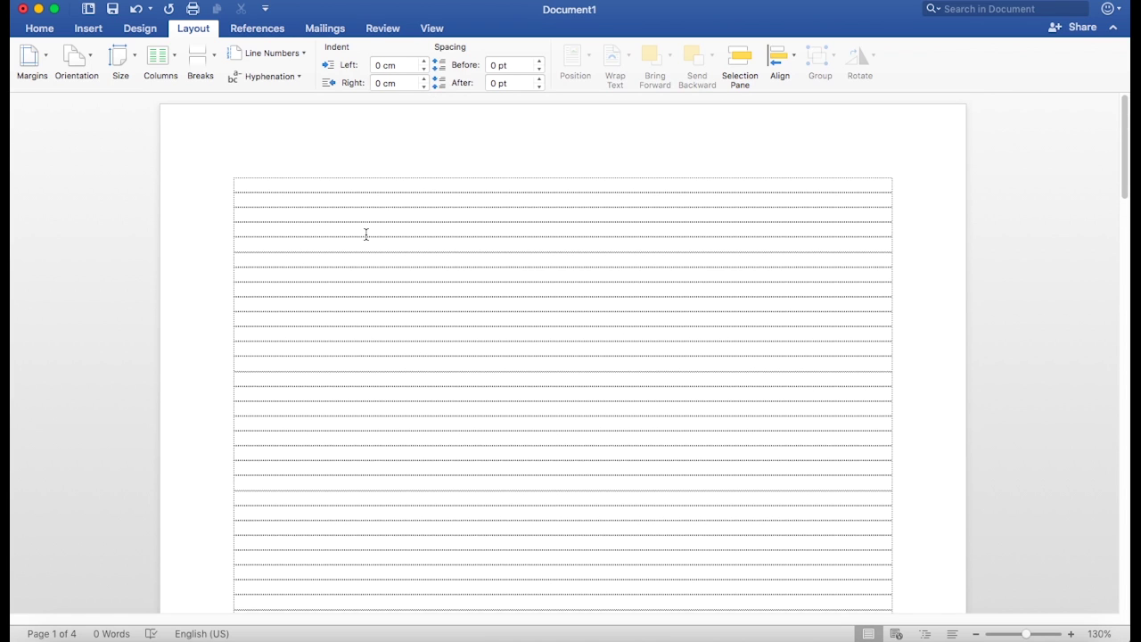
scroll(367, 228, "down", 10)
scroll(374, 223, "up", 9)
scroll(362, 272, "down", 10)
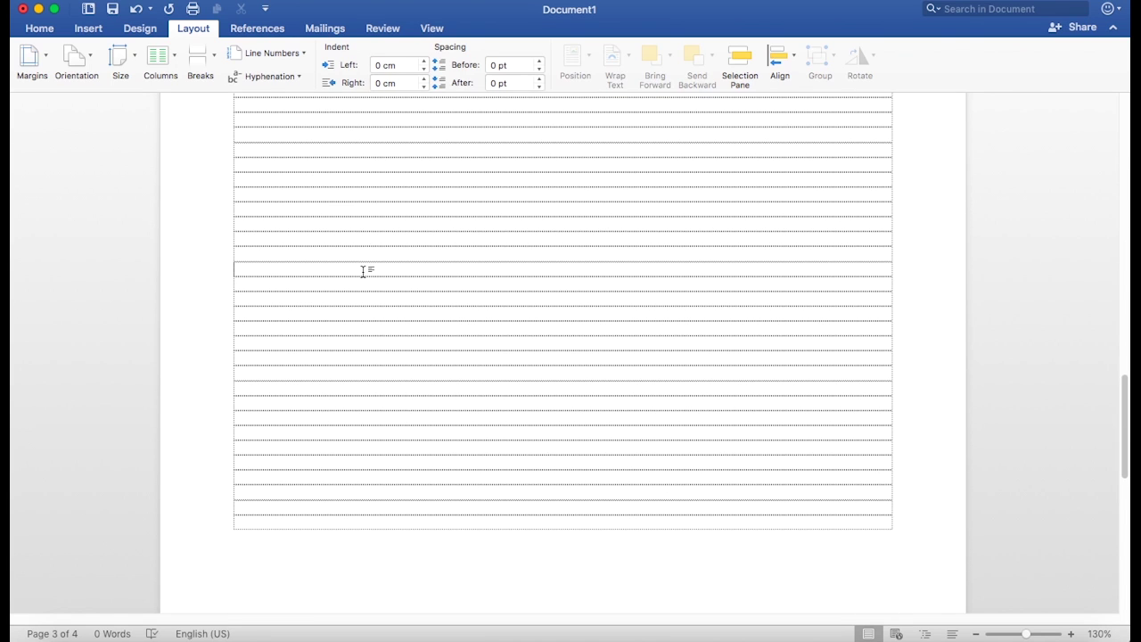
scroll(364, 272, "down", 10)
scroll(365, 274, "up", 2)
scroll(364, 275, "up", 10)
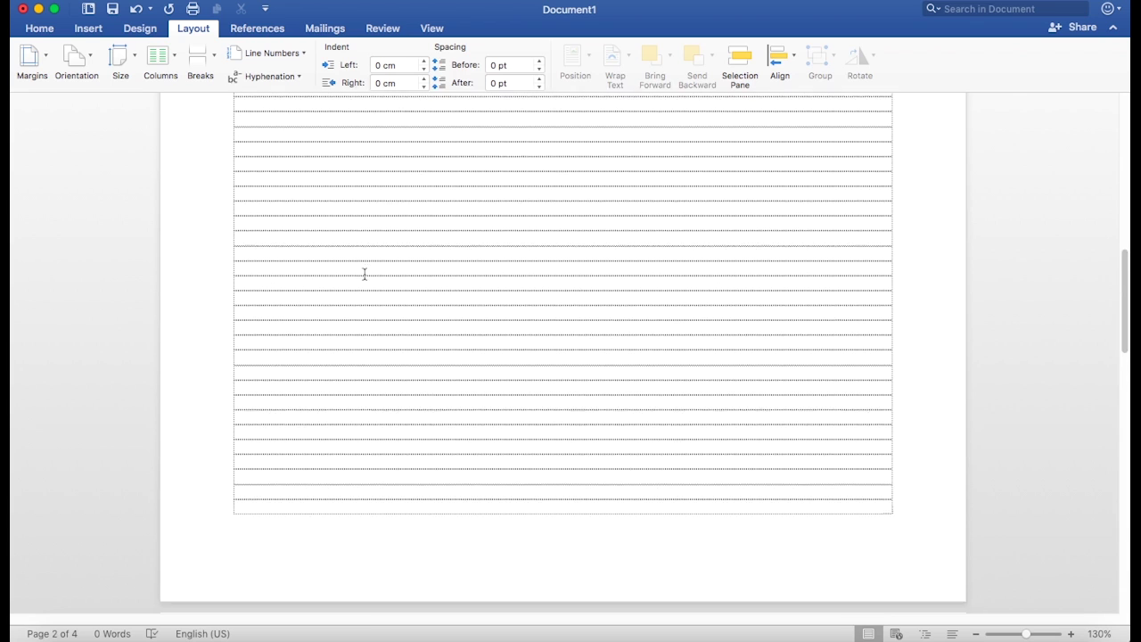
scroll(359, 272, "up", 10)
scroll(359, 303, "up", 5)
scroll(348, 398, "down", 1)
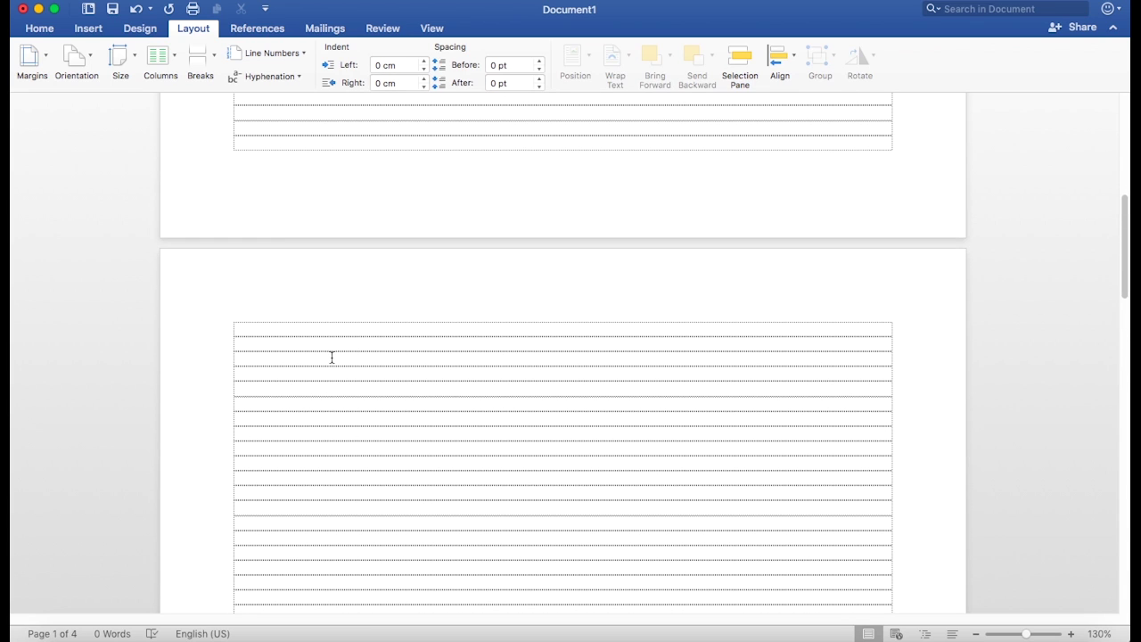
left_click(324, 350)
scroll(324, 349, "down", 2)
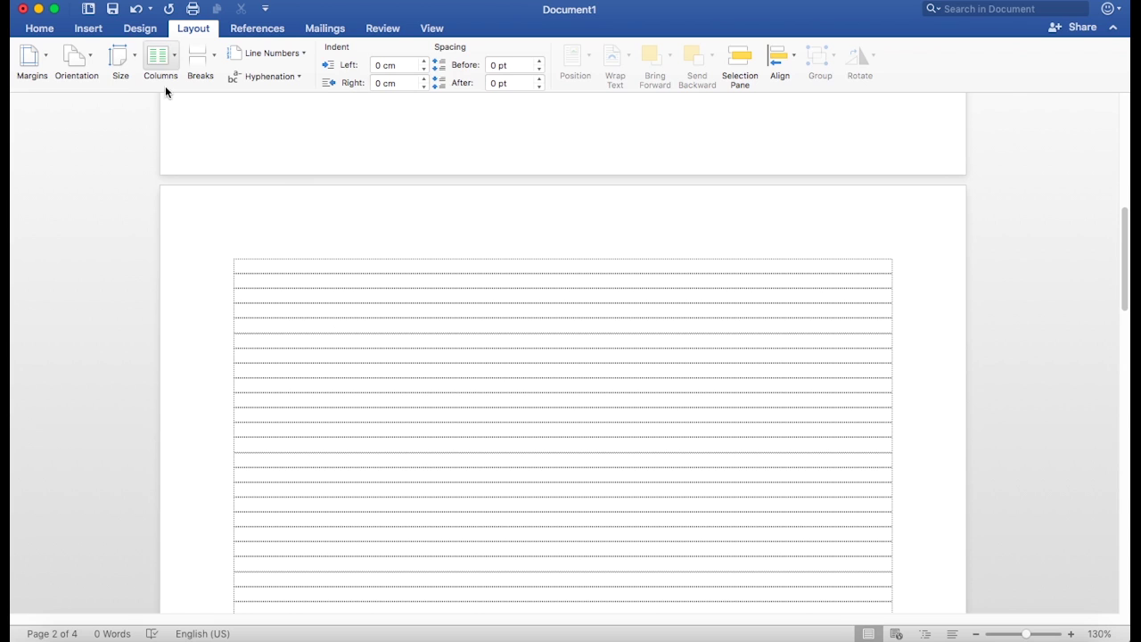
left_click(76, 57)
left_click(85, 92)
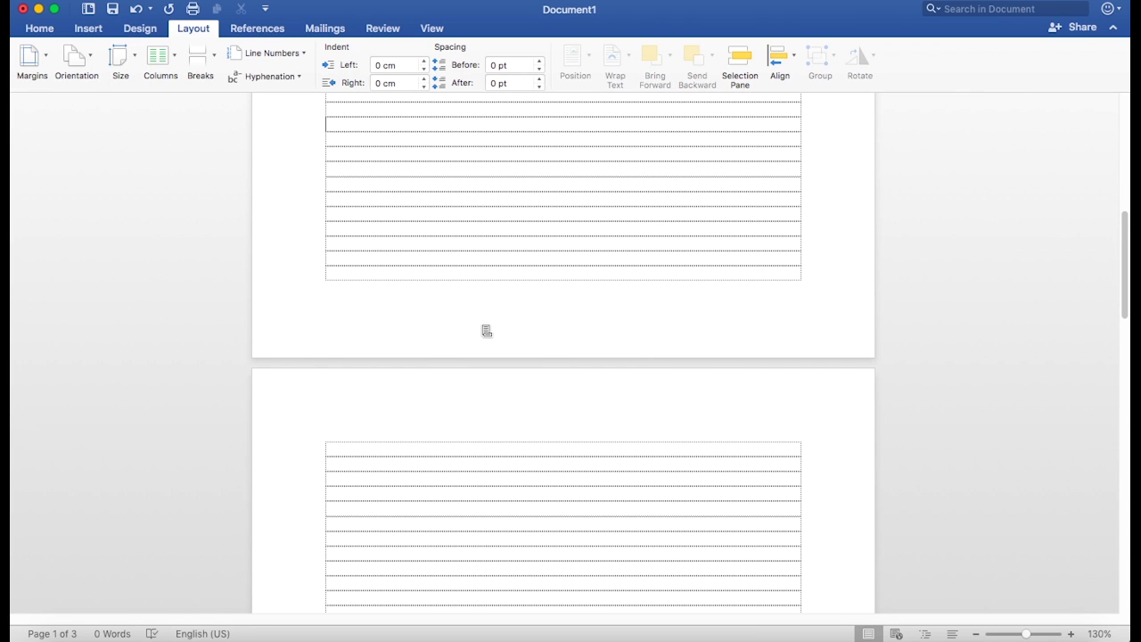
- Create a new blank document and set its orientation to Landscape
key("super+n")
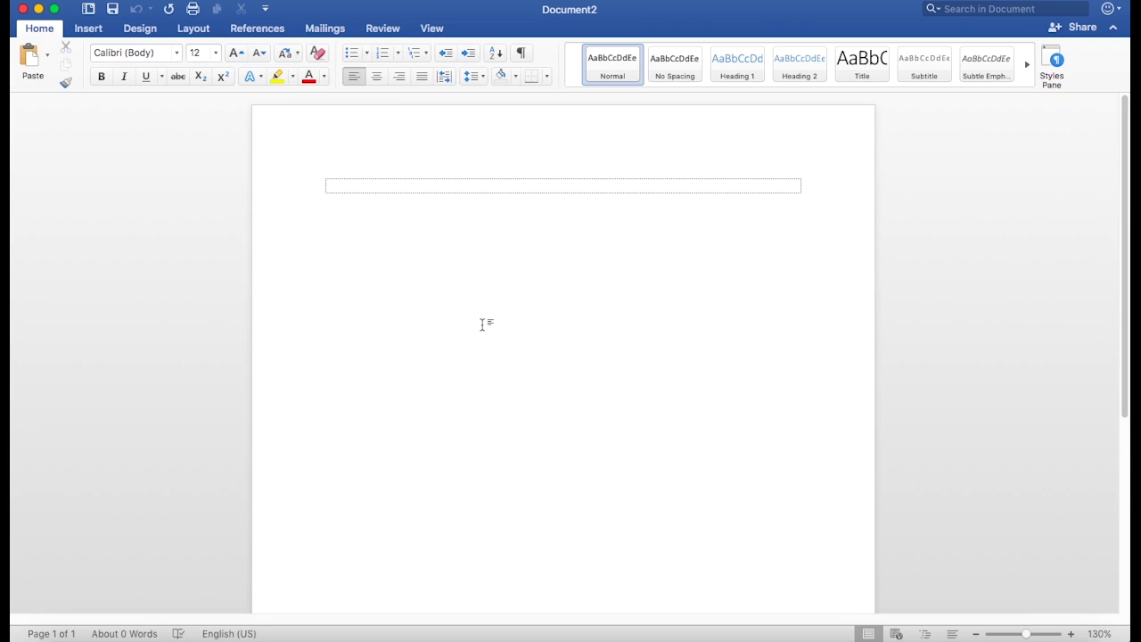
left_click(193, 28)
left_click(83, 69)
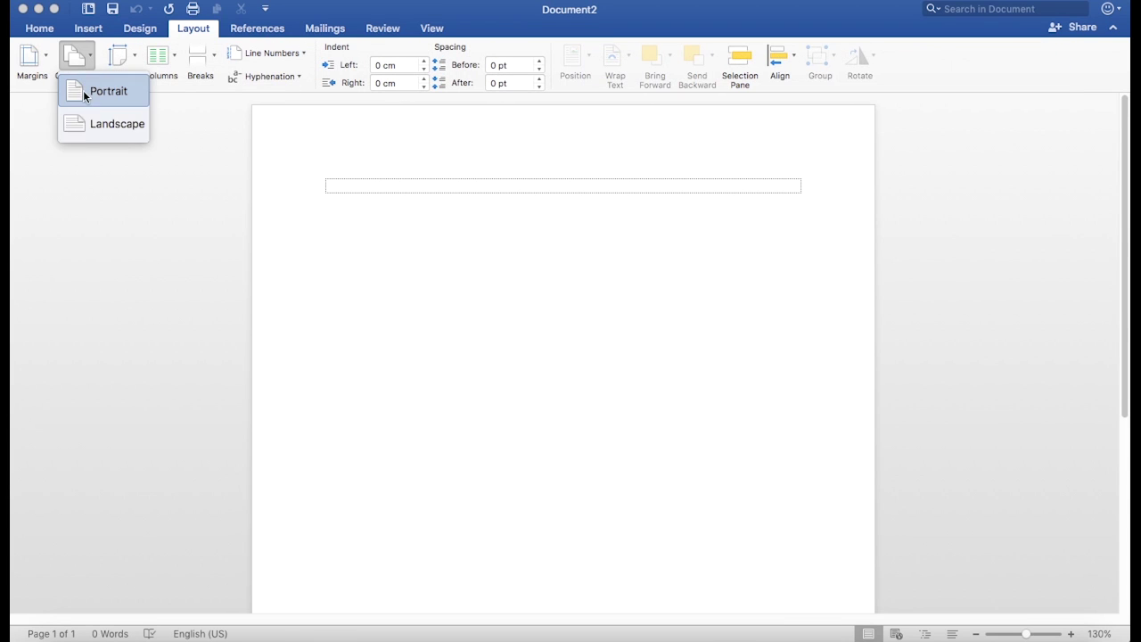
left_click(85, 124)
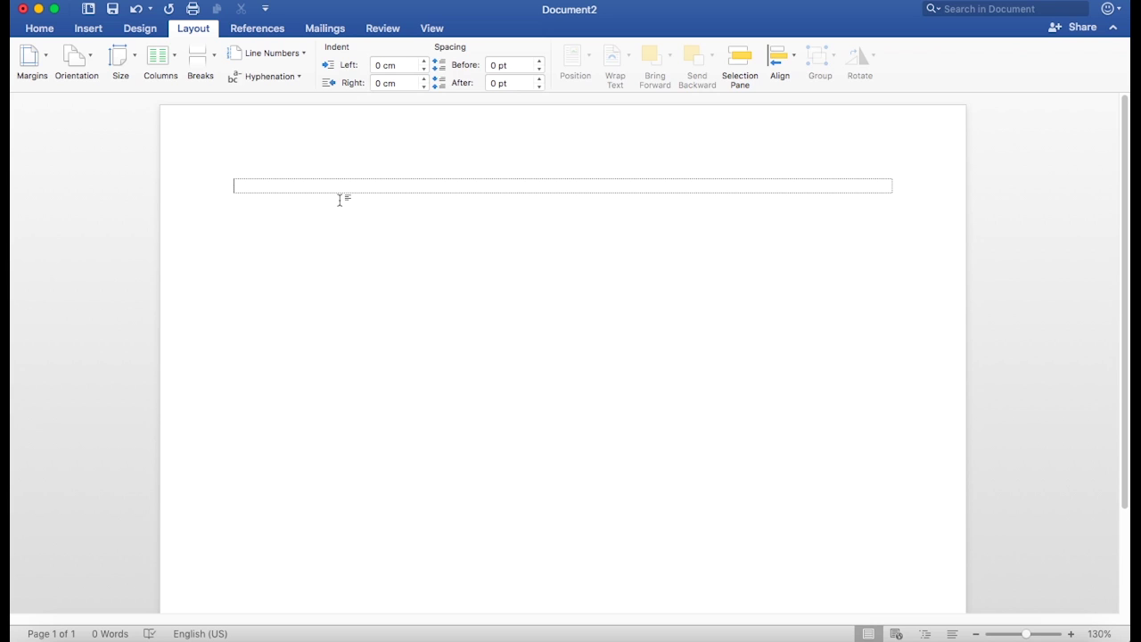
- Switch between the lined-paper document and the new landscape document using App Exposé
mouse_move(323, 637)
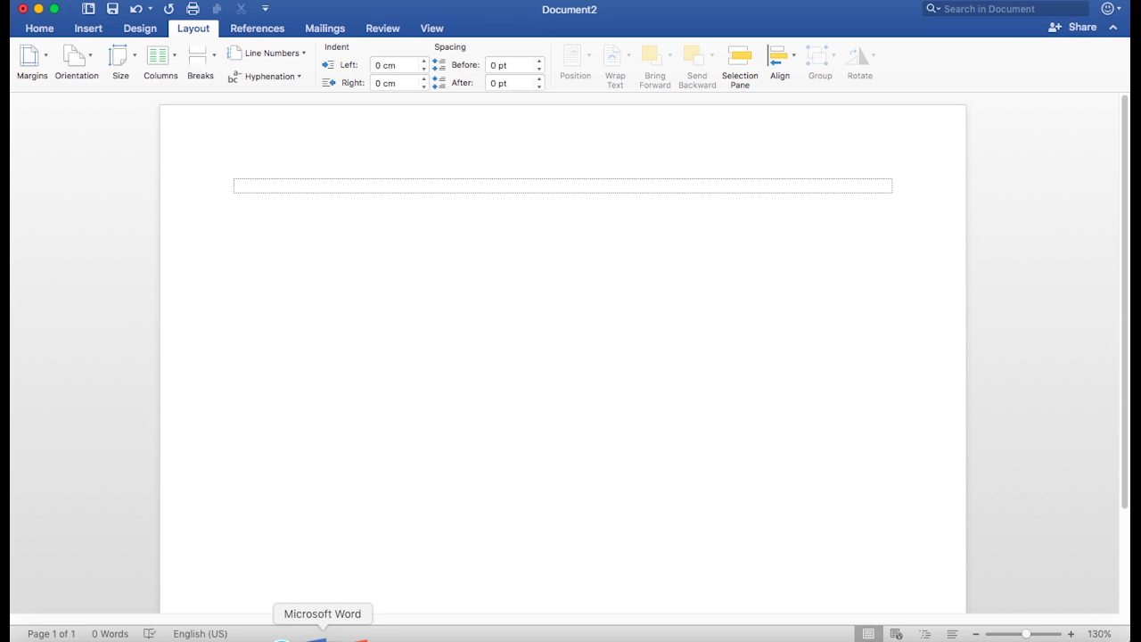
key("ctrl+Down")
left_click(315, 318)
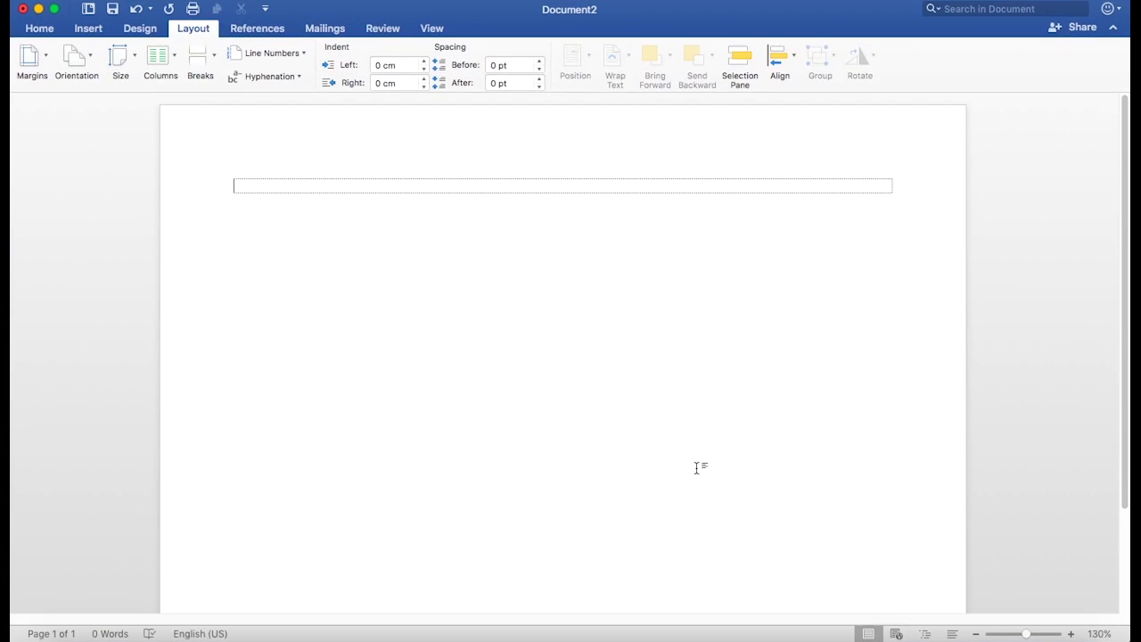
mouse_move(1140, 641)
left_click(844, 379)
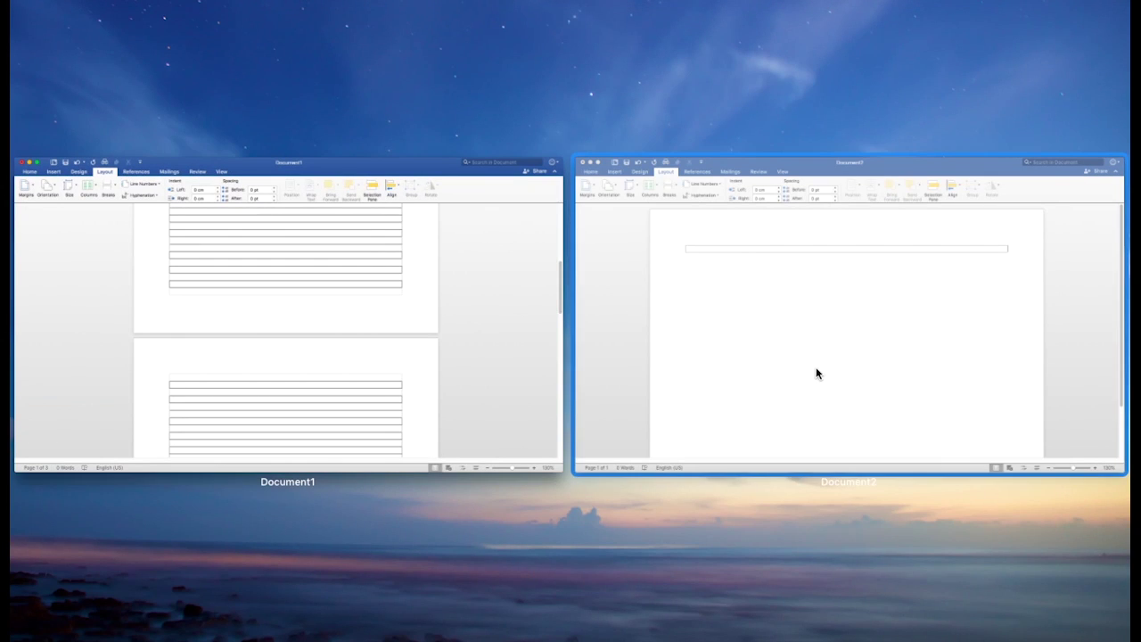
left_click(816, 366)
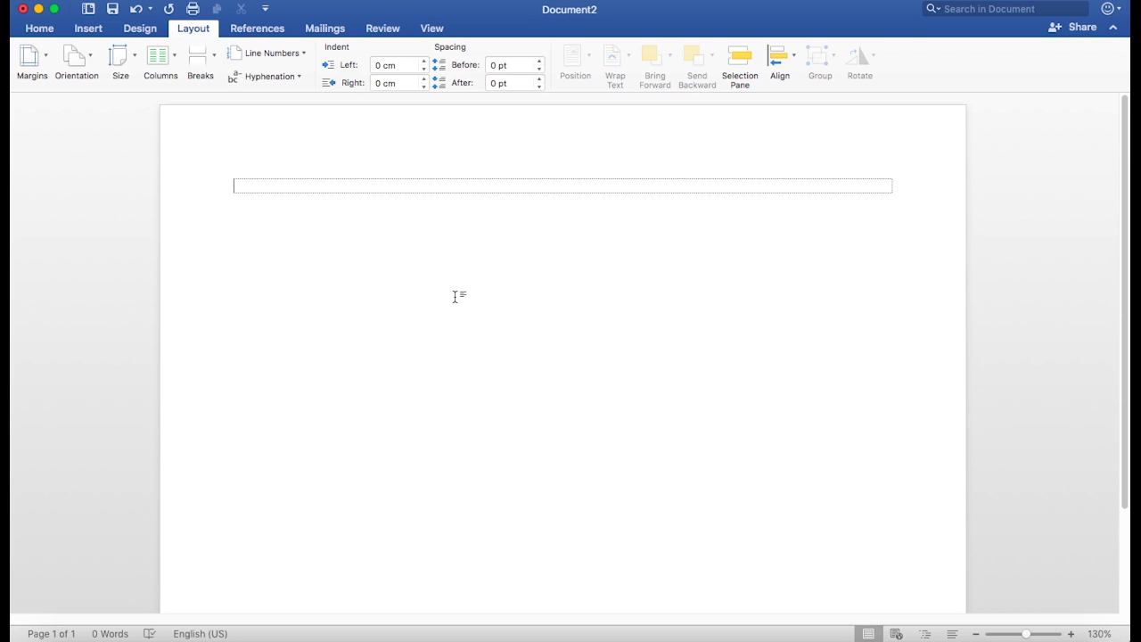
- Switch back to Document1 via App Exposé and scroll through its three ruled pages
key("ctrl+Down")
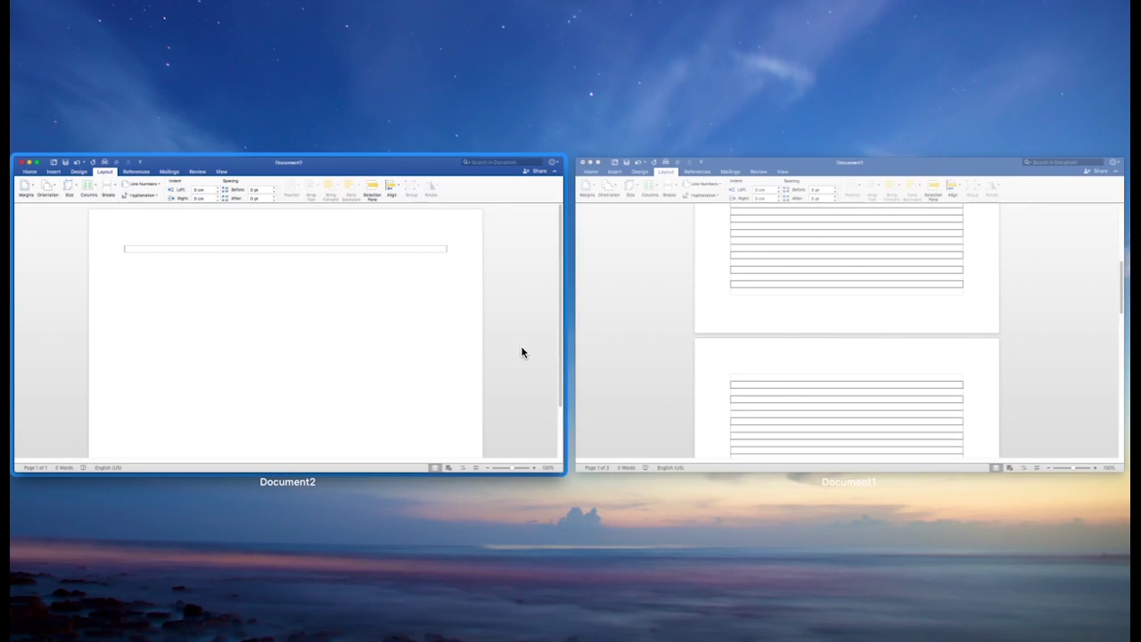
left_click(910, 321)
scroll(509, 270, "up", 10)
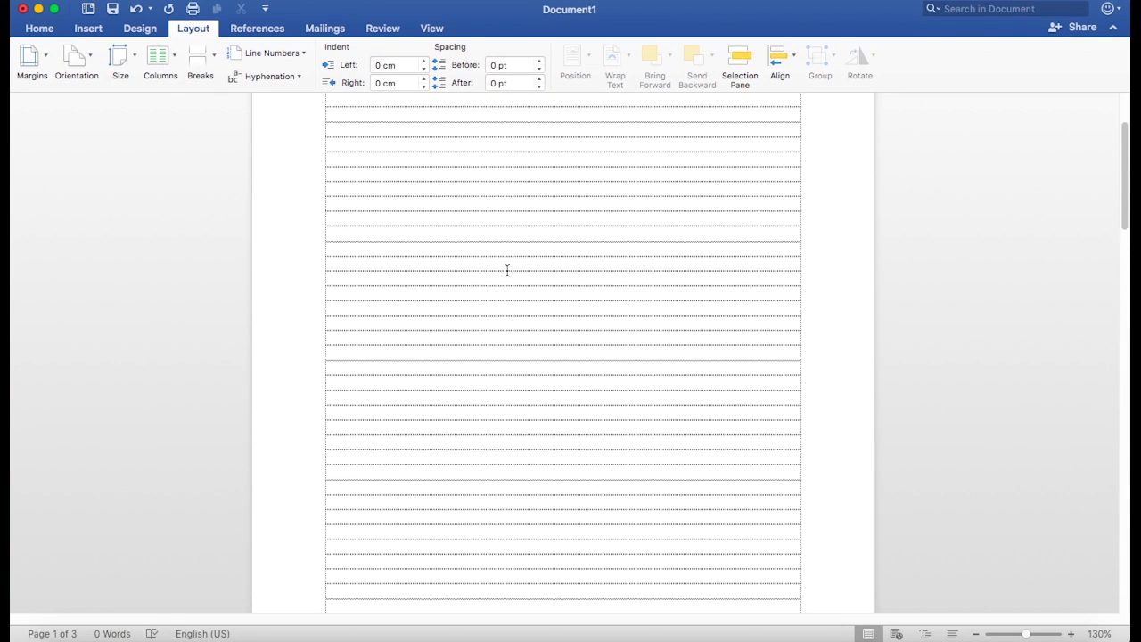
scroll(505, 272, "down", 10)
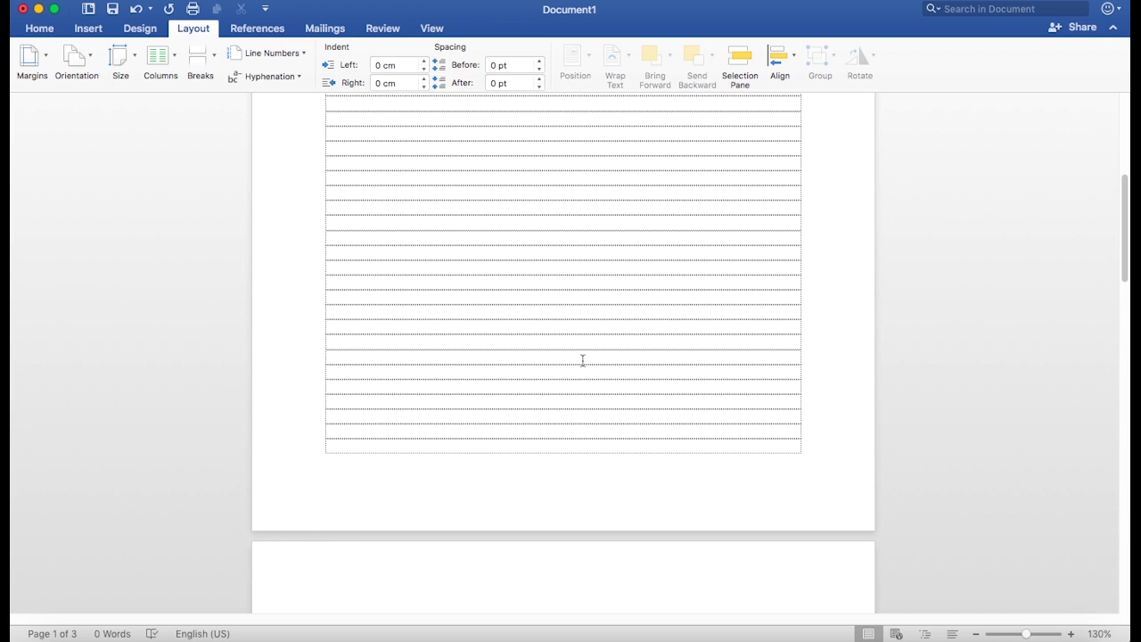
scroll(584, 359, "down", 10)
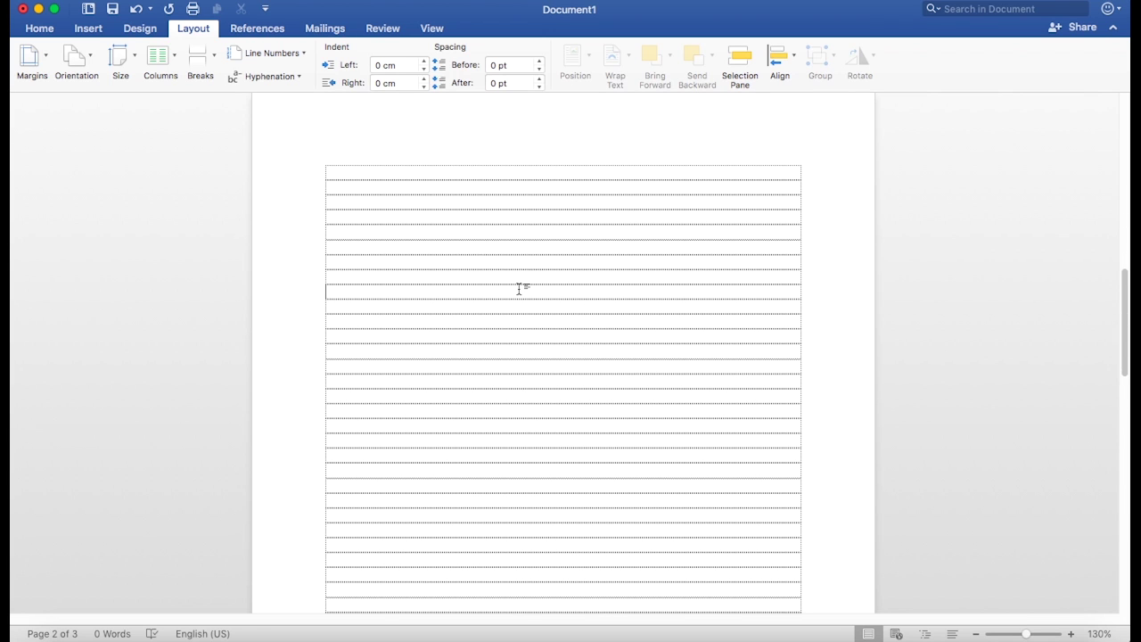
scroll(520, 288, "down", 3)
scroll(517, 289, "down", 2)
scroll(516, 290, "down", 2)
scroll(514, 291, "down", 3)
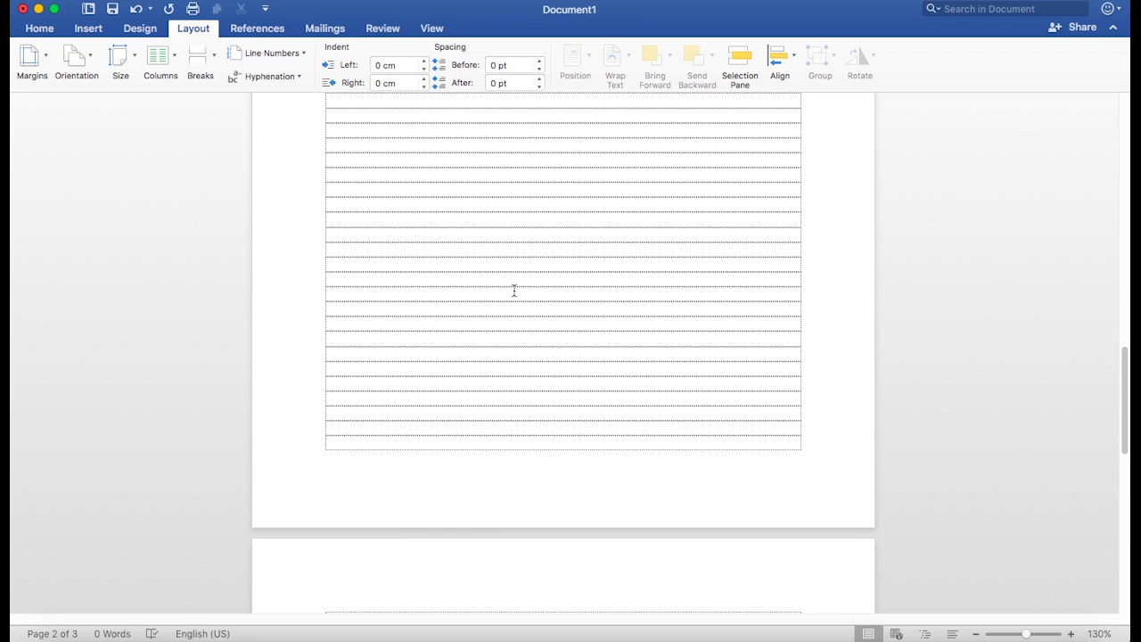
scroll(514, 290, "down", 6)
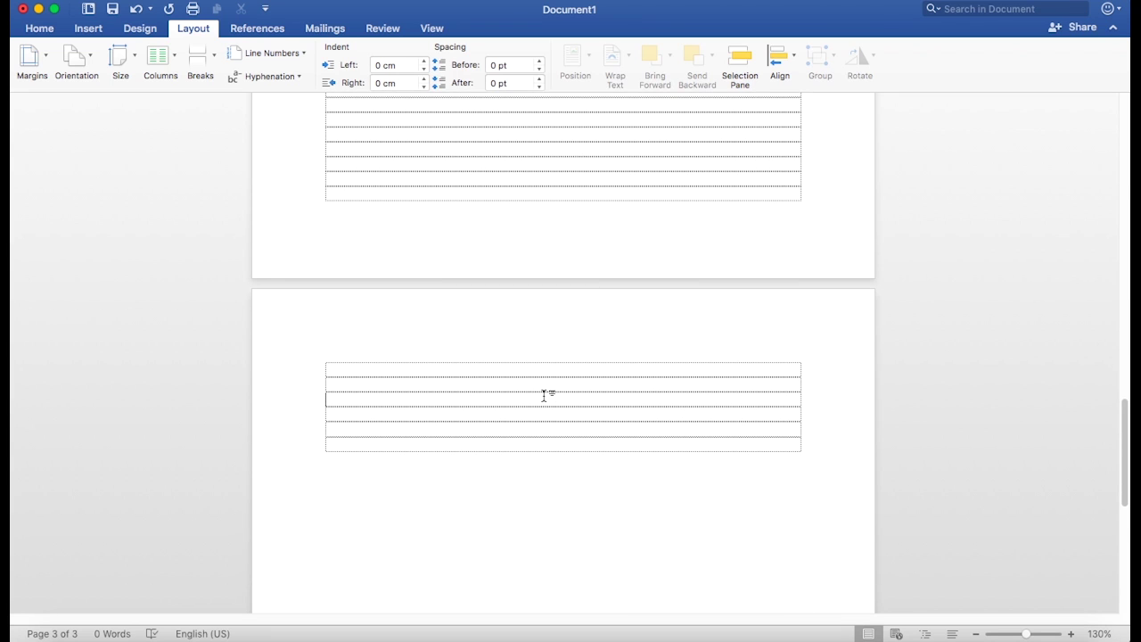
scroll(544, 395, "up", 10)
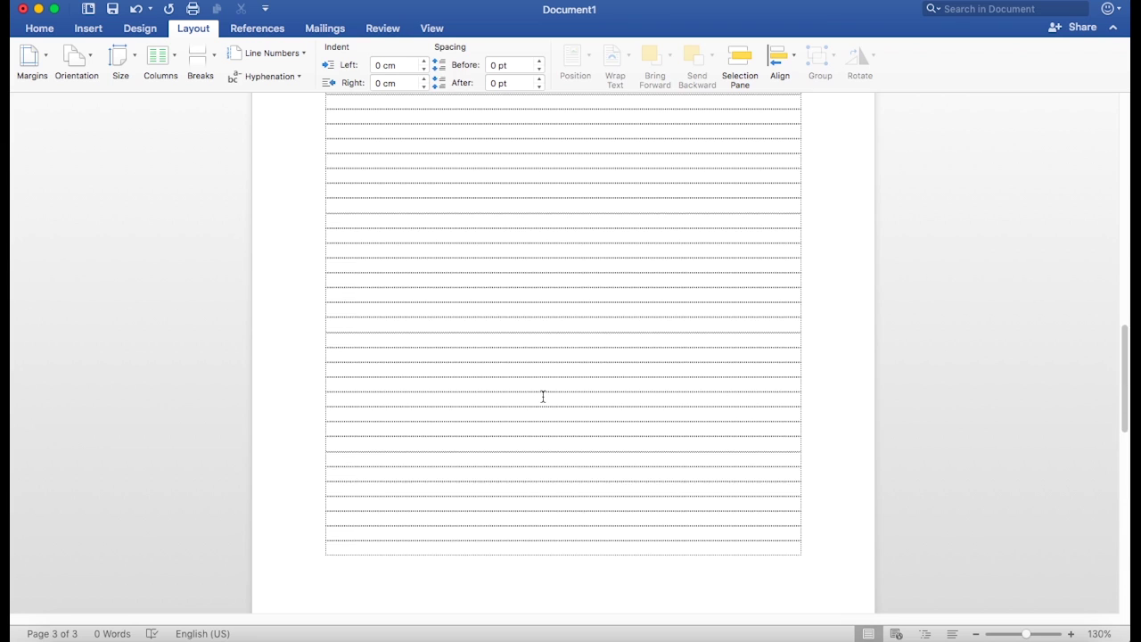
scroll(545, 398, "up", 10)
scroll(544, 401, "up", 10)
scroll(546, 408, "up", 10)
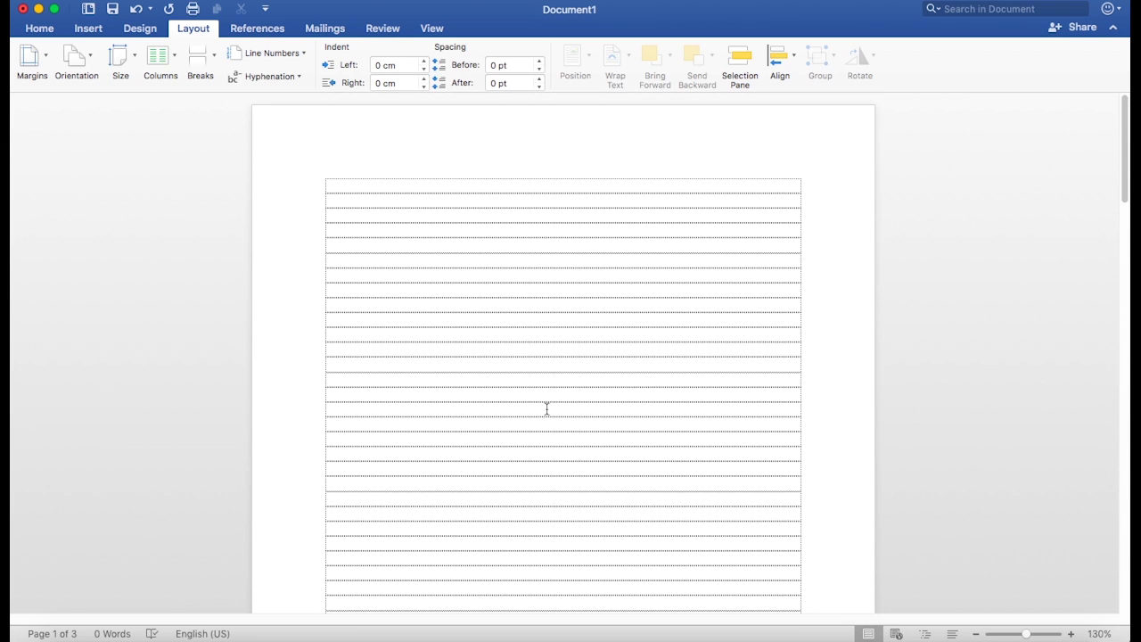
- Insert bottom-of-page (footer) page numbers with Center alignment, then check the footers
left_click(89, 28)
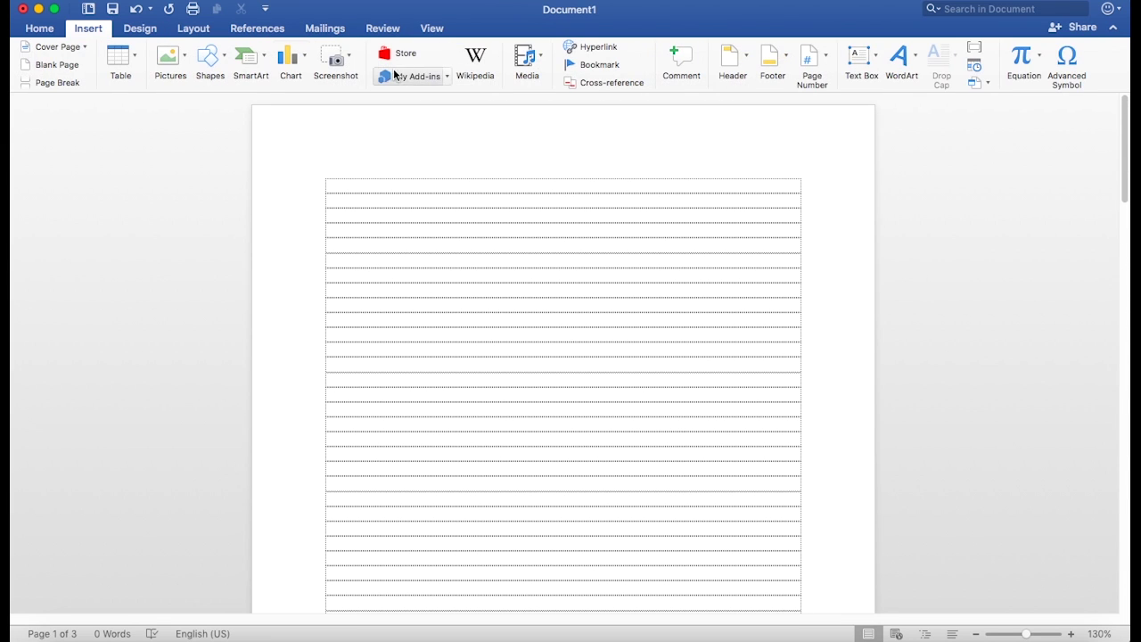
left_click(815, 59)
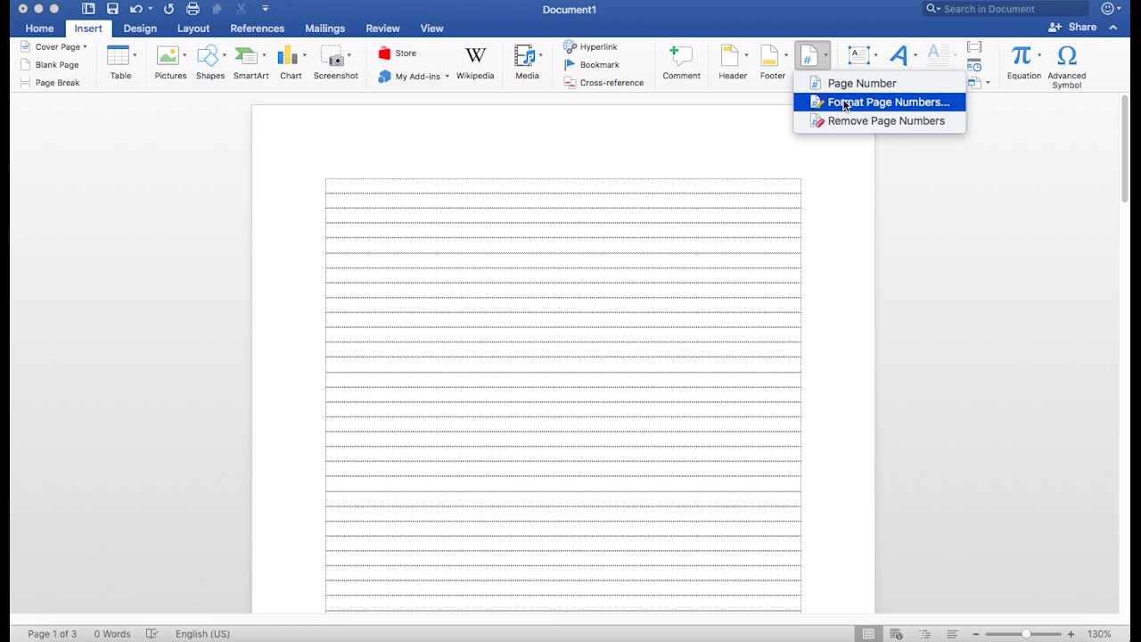
left_click(846, 85)
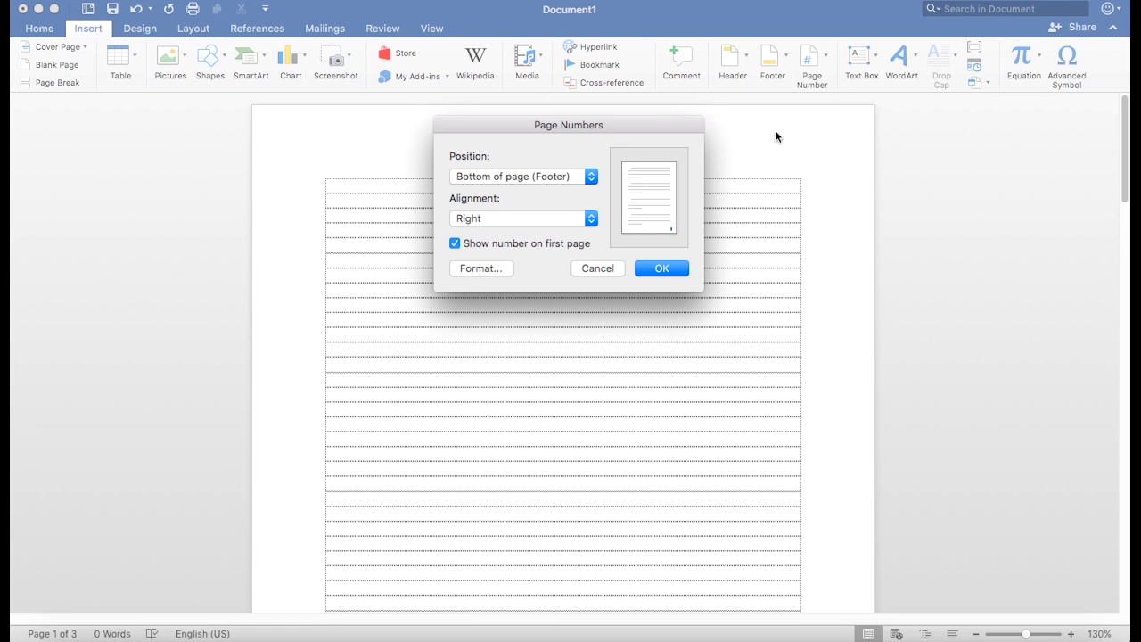
left_click(566, 218)
left_click(472, 205)
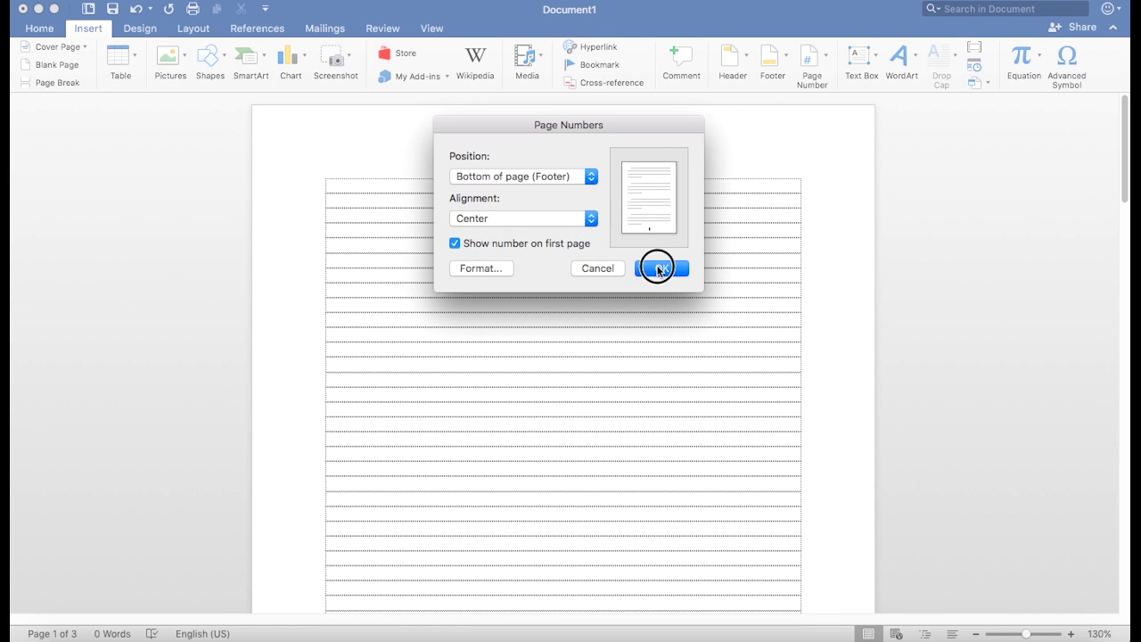
left_click(658, 265)
scroll(637, 270, "down", 5)
scroll(624, 277, "down", 5)
scroll(631, 266, "down", 3)
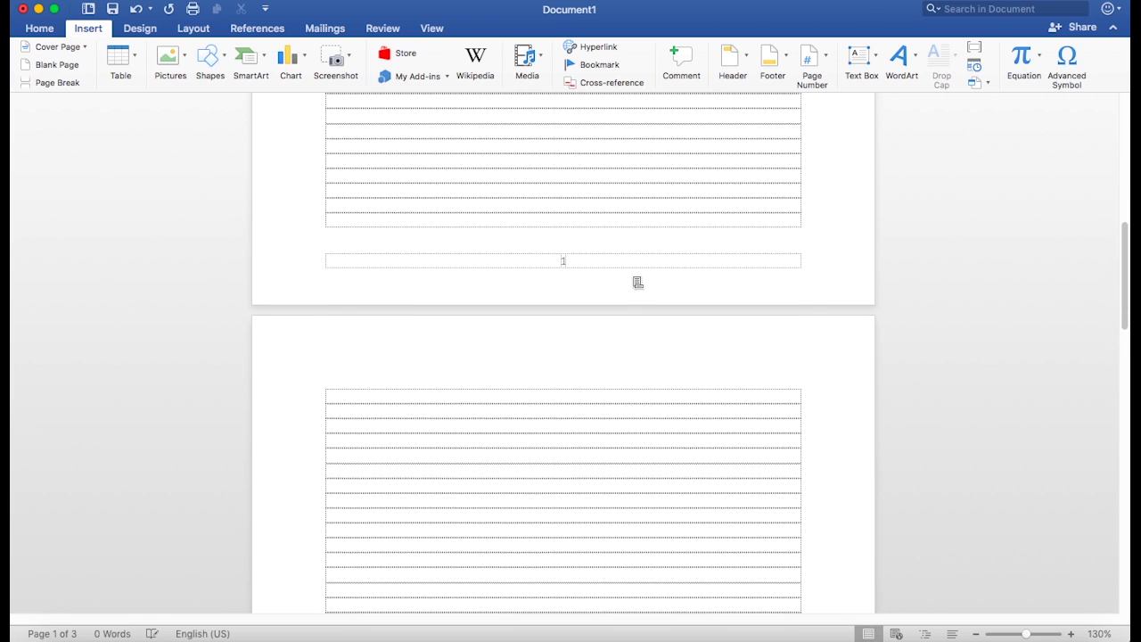
scroll(635, 263, "down", 10)
scroll(637, 258, "down", 10)
scroll(642, 256, "down", 2)
scroll(644, 251, "down", 5)
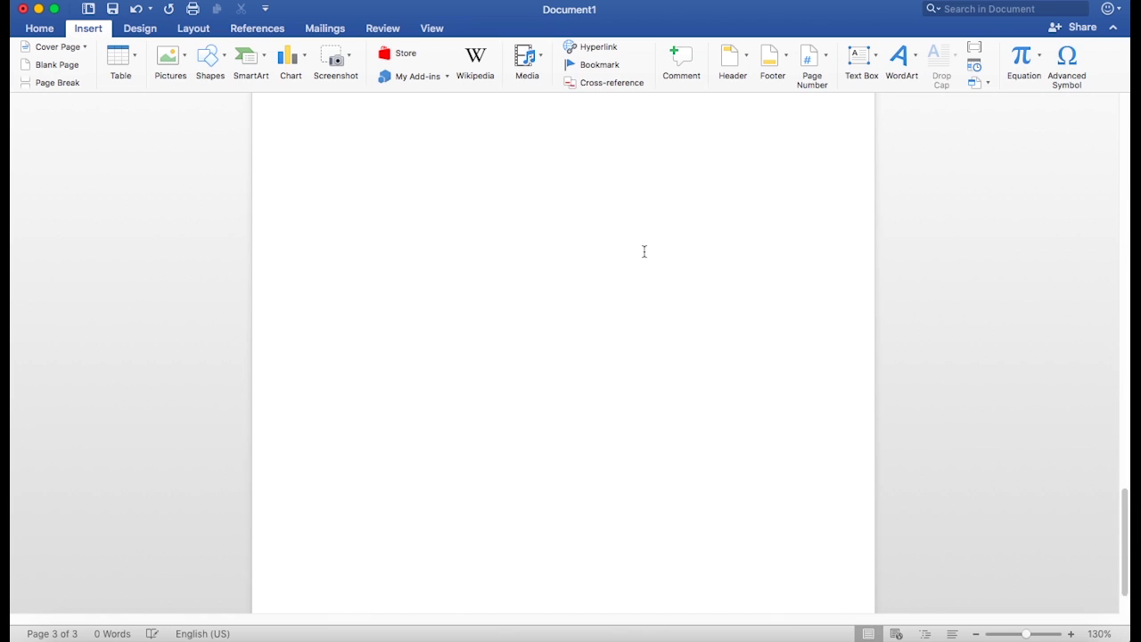
scroll(642, 252, "down", 3)
scroll(650, 258, "up", 8)
scroll(652, 259, "up", 5)
scroll(653, 259, "up", 5)
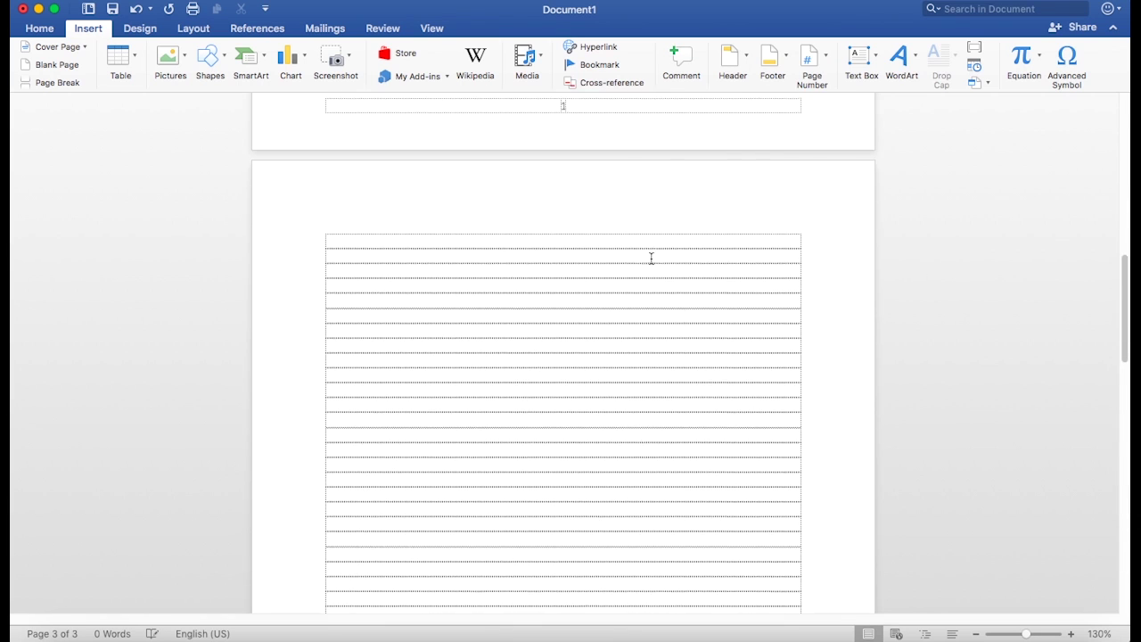
scroll(645, 262, "up", 10)
- Open page 1's footer and delete its page number
double_click(567, 237)
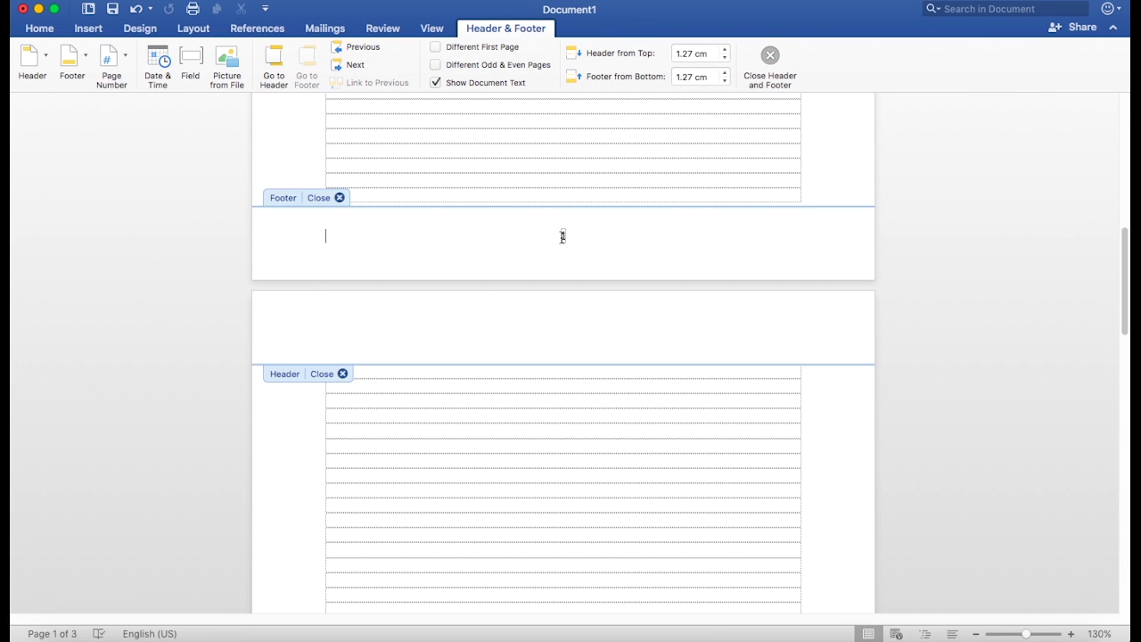
left_click(563, 235)
left_click(567, 231)
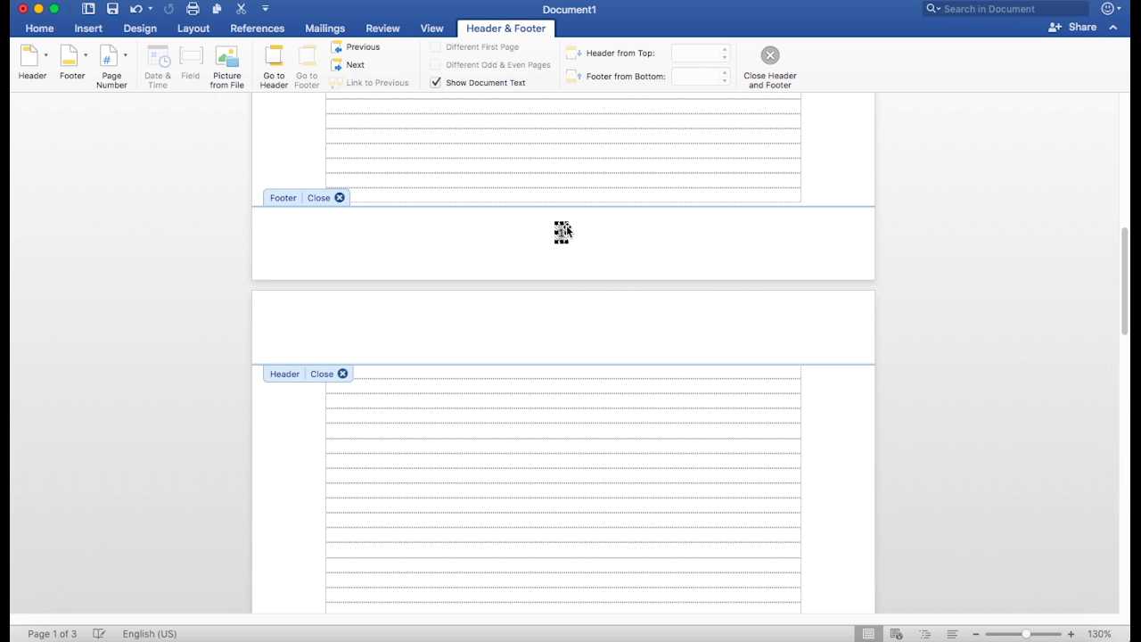
key("BackSpace")
scroll(575, 240, "down", 5)
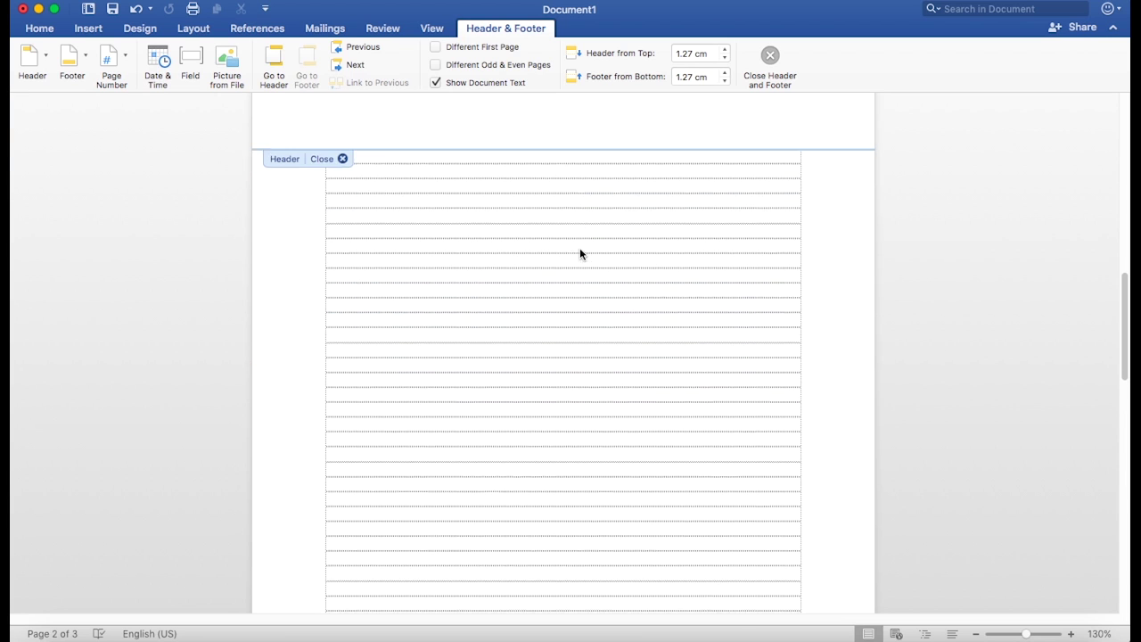
scroll(581, 251, "down", 10)
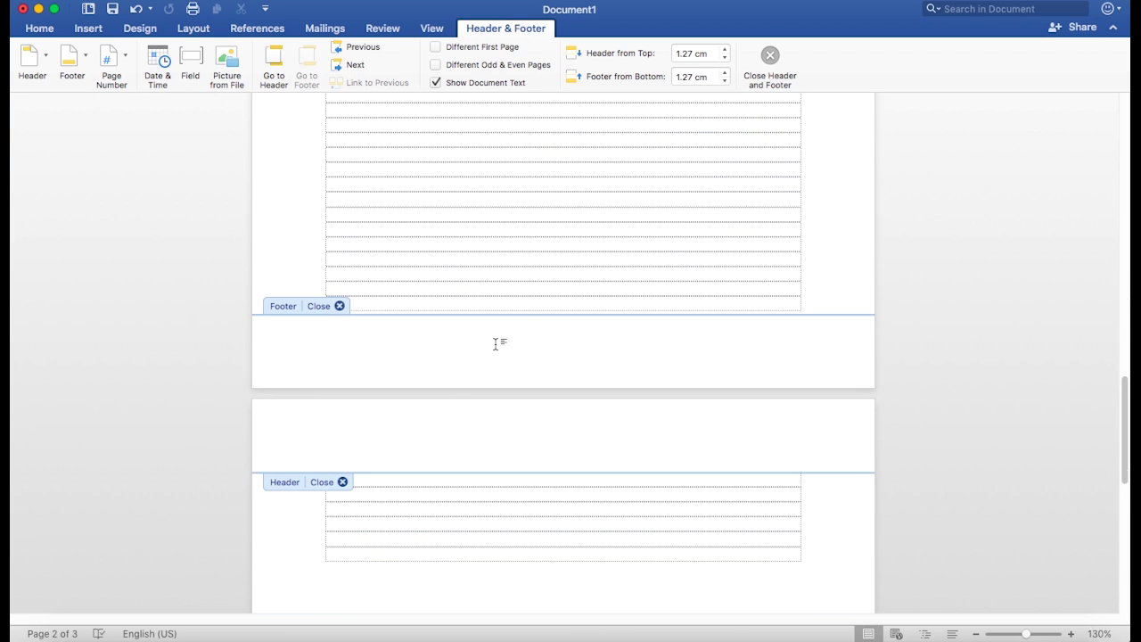
- Insert a centred bottom-of-page number into page 2's footer
left_click(496, 343)
left_click(117, 59)
left_click(141, 82)
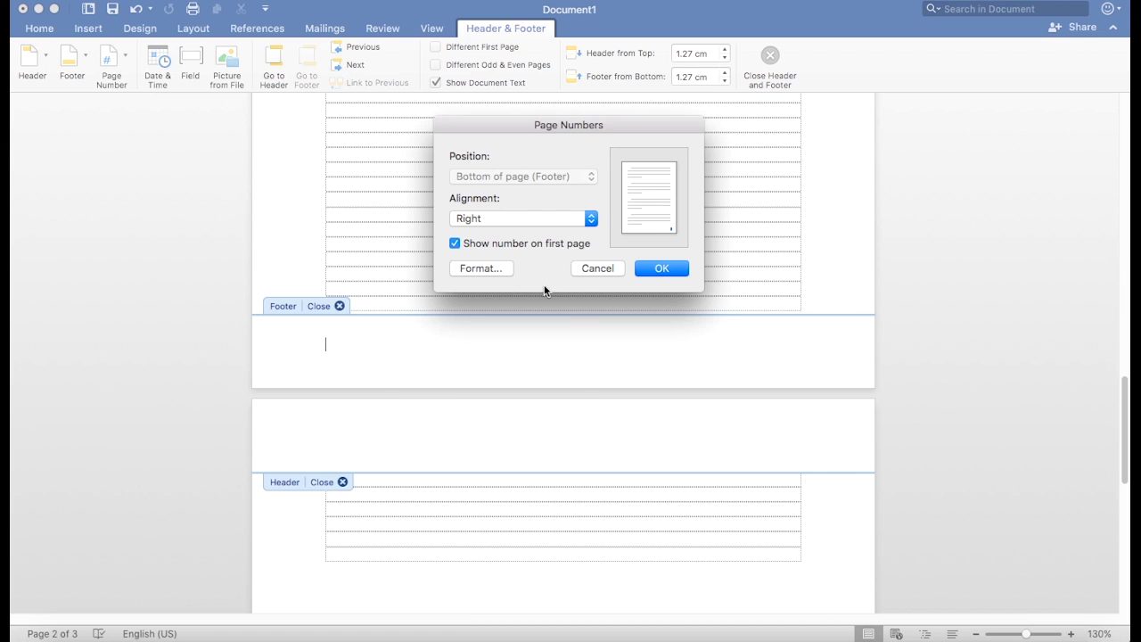
left_click(568, 218)
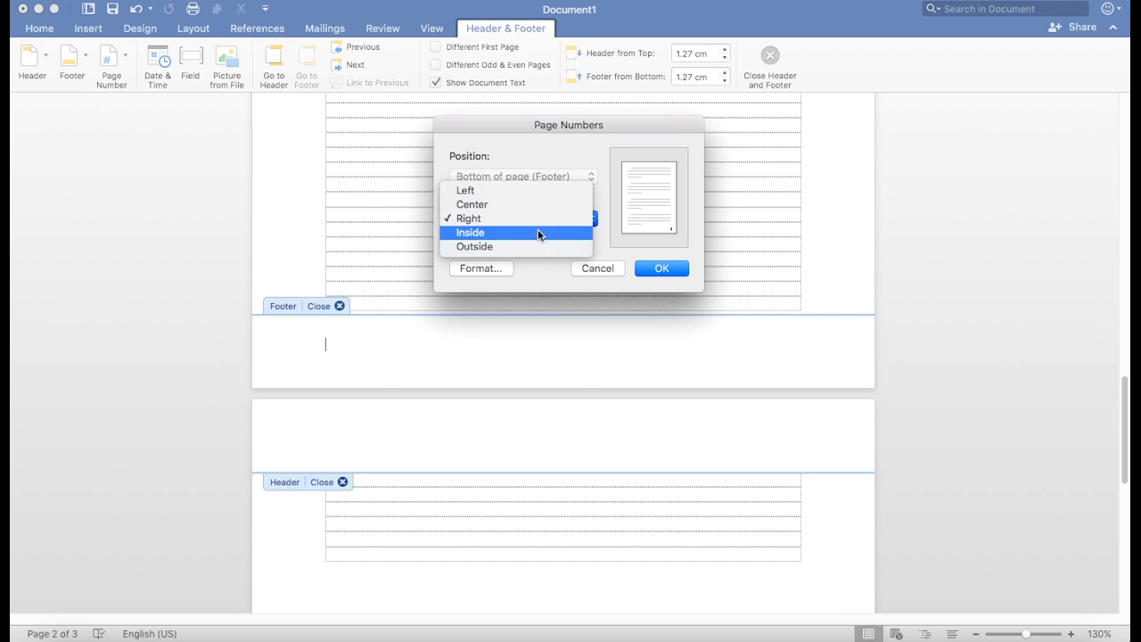
left_click(481, 204)
left_click(669, 269)
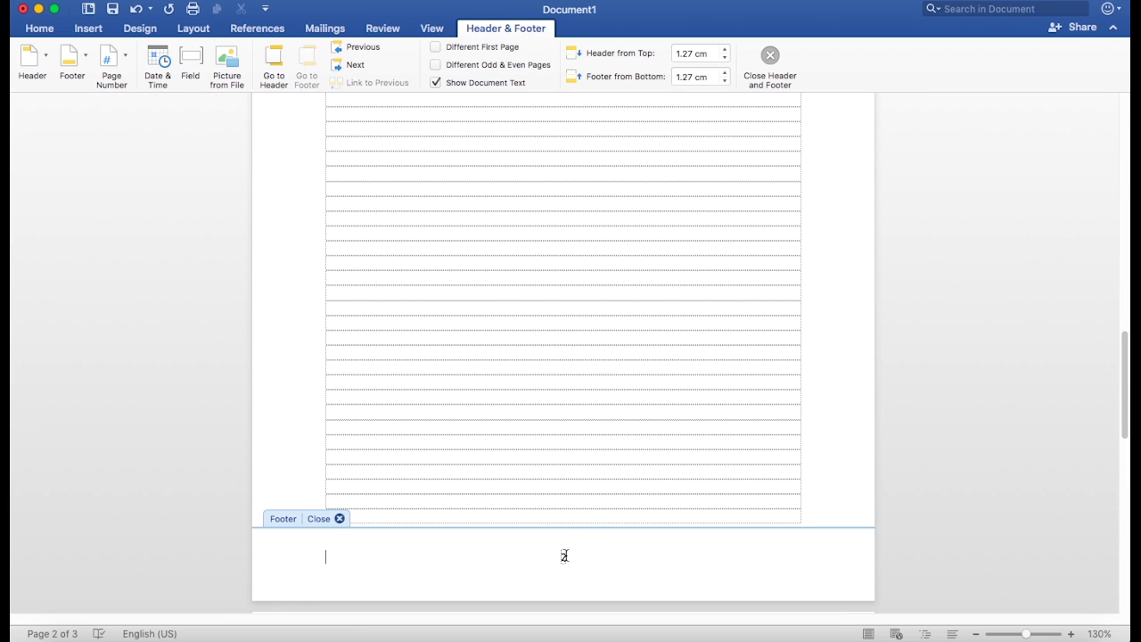
- Select the page-number frame in the footer and delete it
left_click(563, 558)
scroll(559, 490, "up", 10)
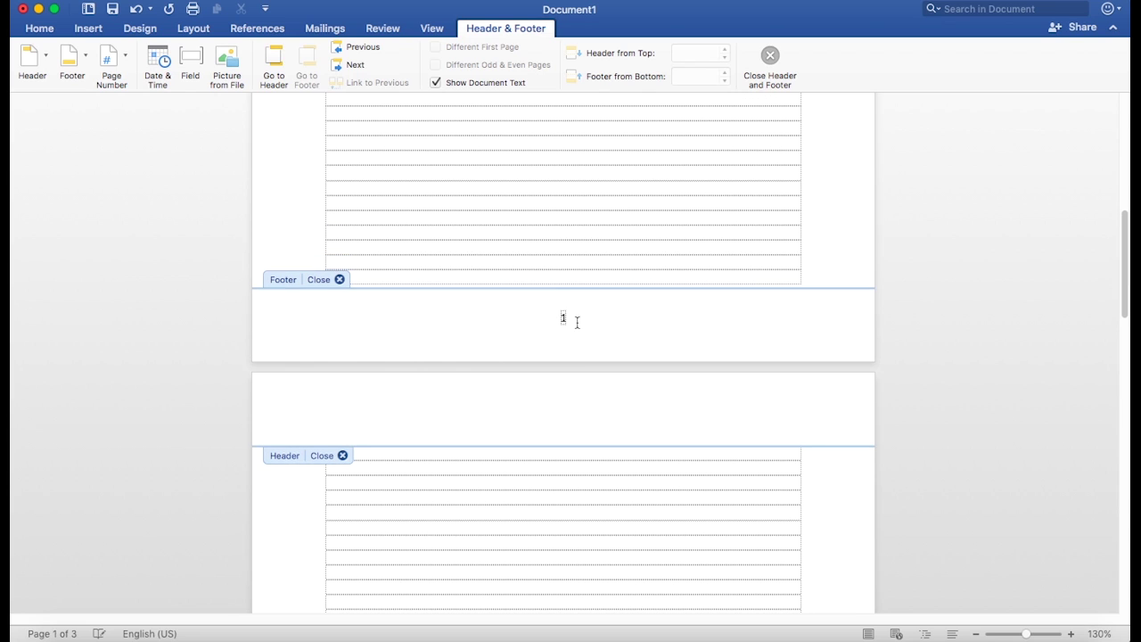
left_click(563, 317)
scroll(599, 328, "down", 1)
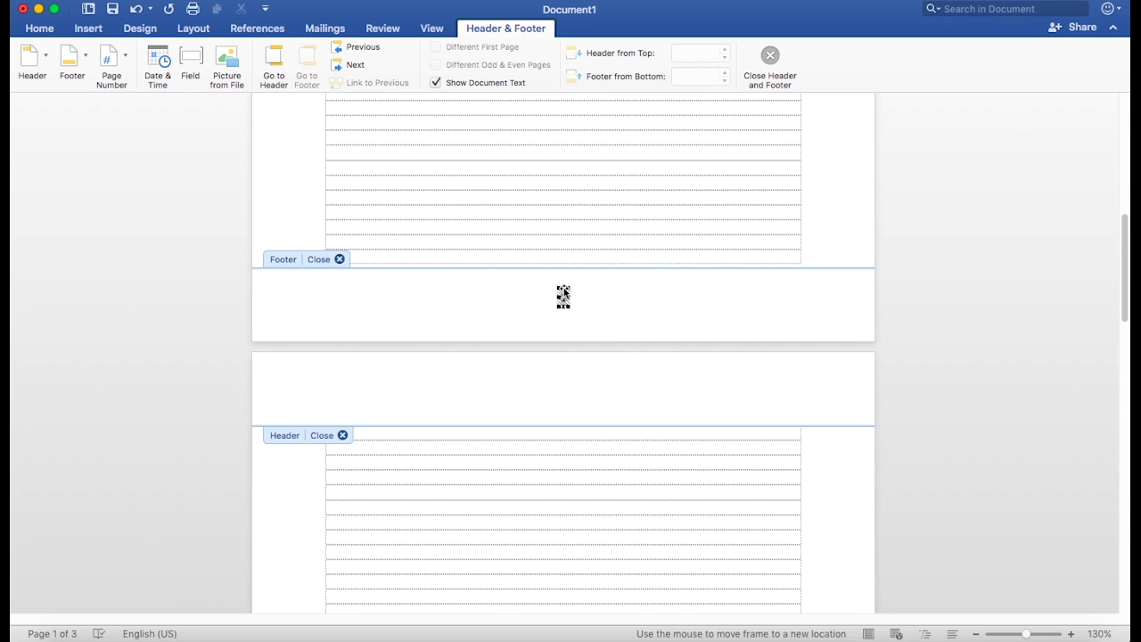
left_click_drag(564, 295, 562, 291)
key("Delete")
scroll(596, 298, "down", 10)
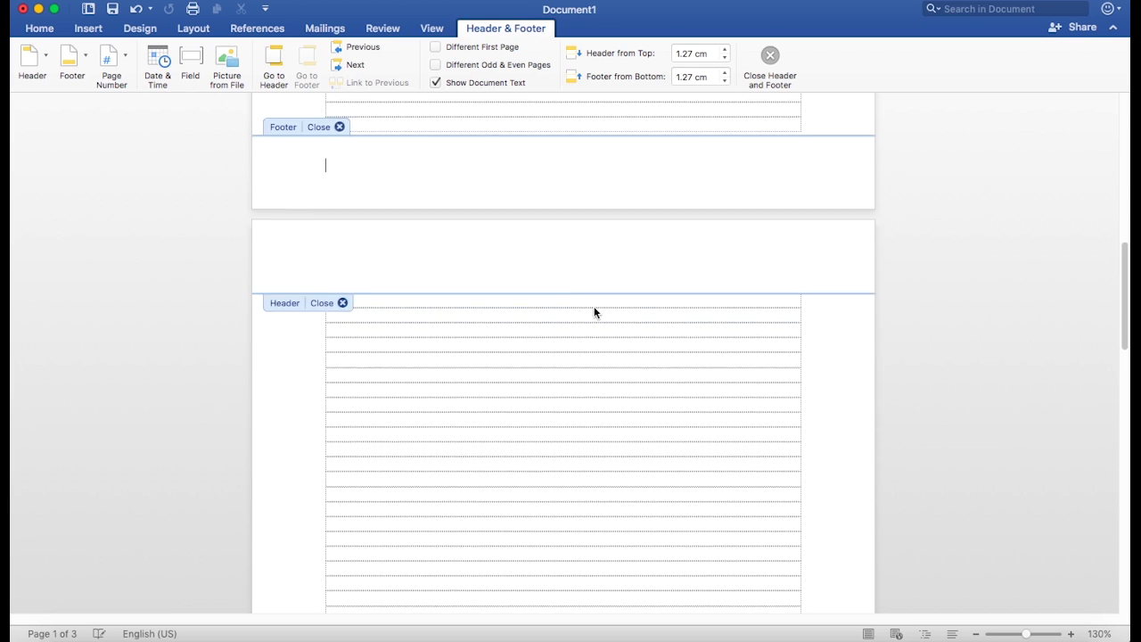
scroll(600, 296, "down", 8)
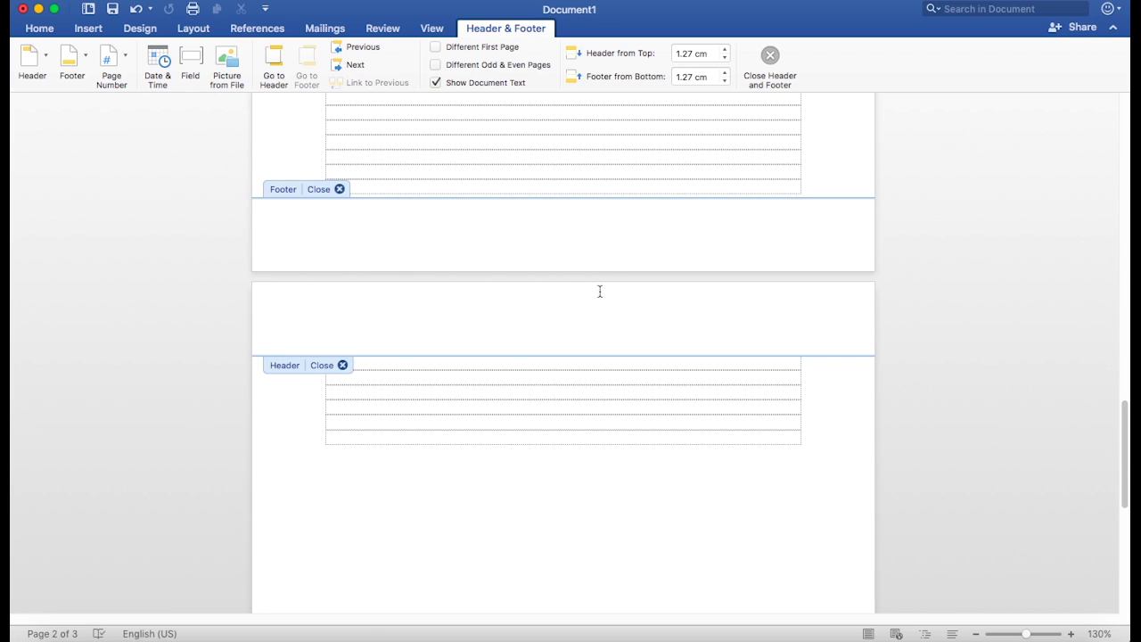
- Close Header and Footer and scroll through the three pages of ruled table
left_click(770, 56)
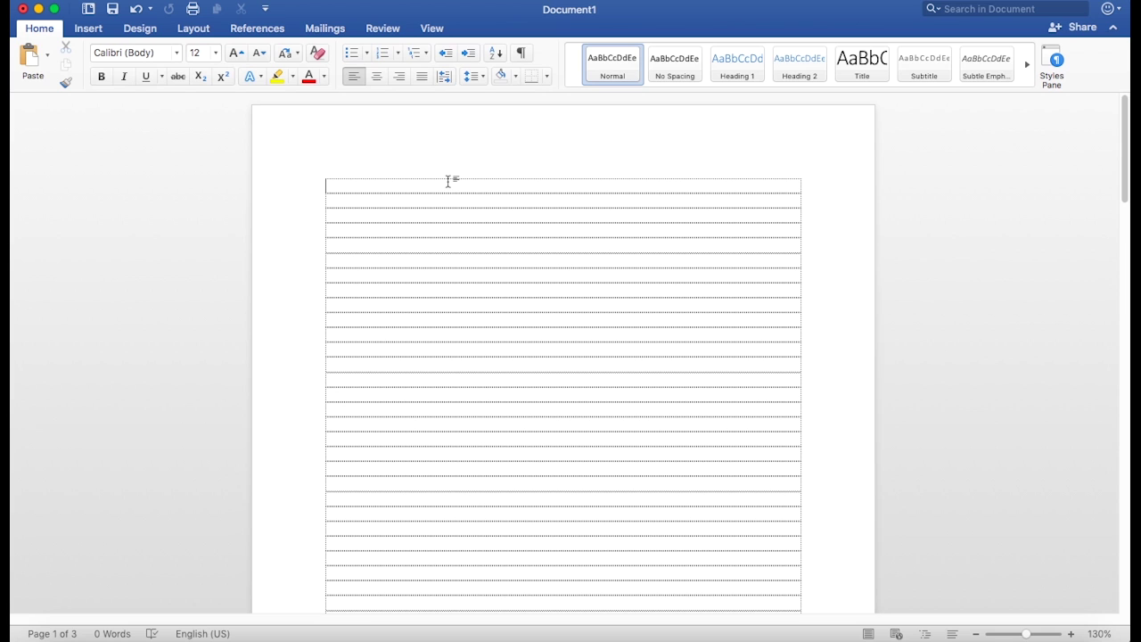
scroll(428, 206, "down", 5)
scroll(430, 207, "down", 5)
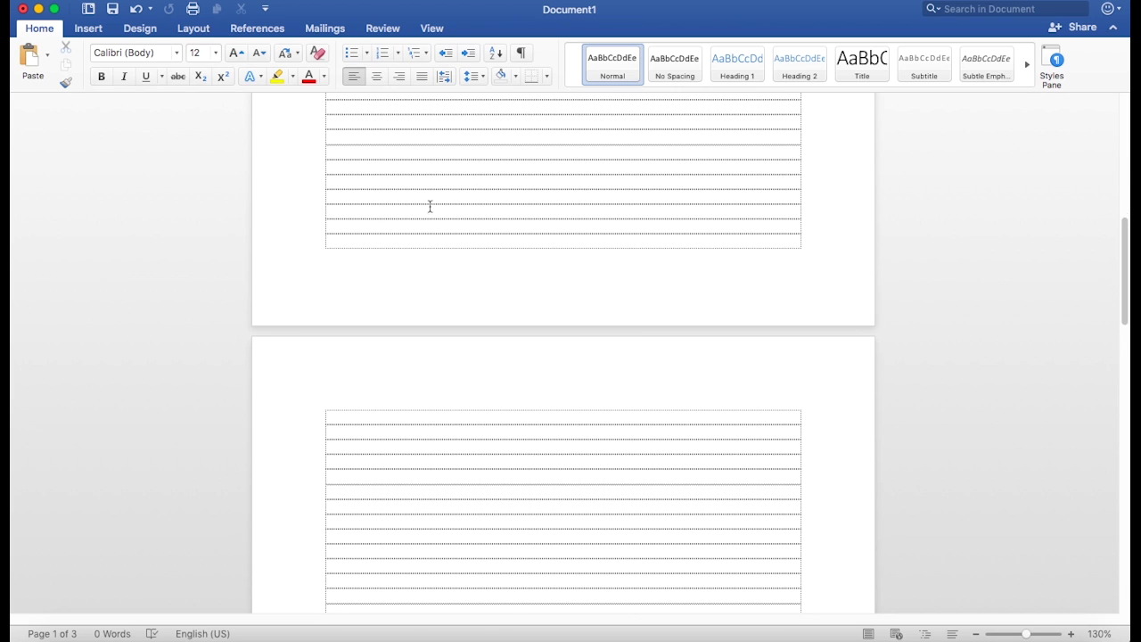
scroll(430, 207, "down", 3)
scroll(435, 214, "down", 2)
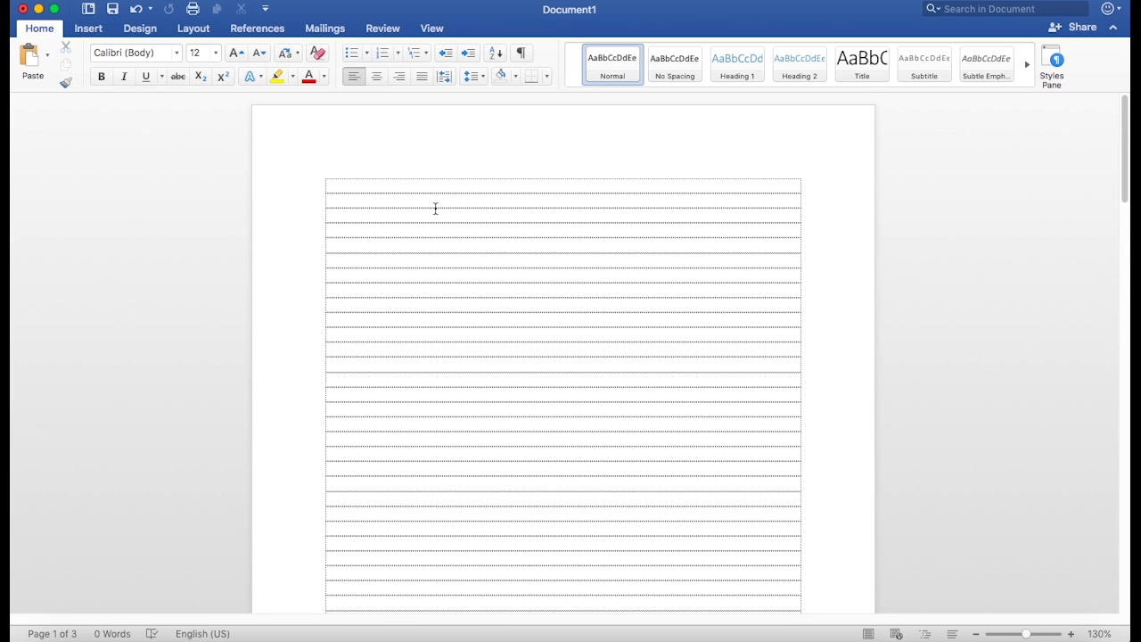
- Select all and delete the table rows, then undo to restore a three-row table
key("super+a")
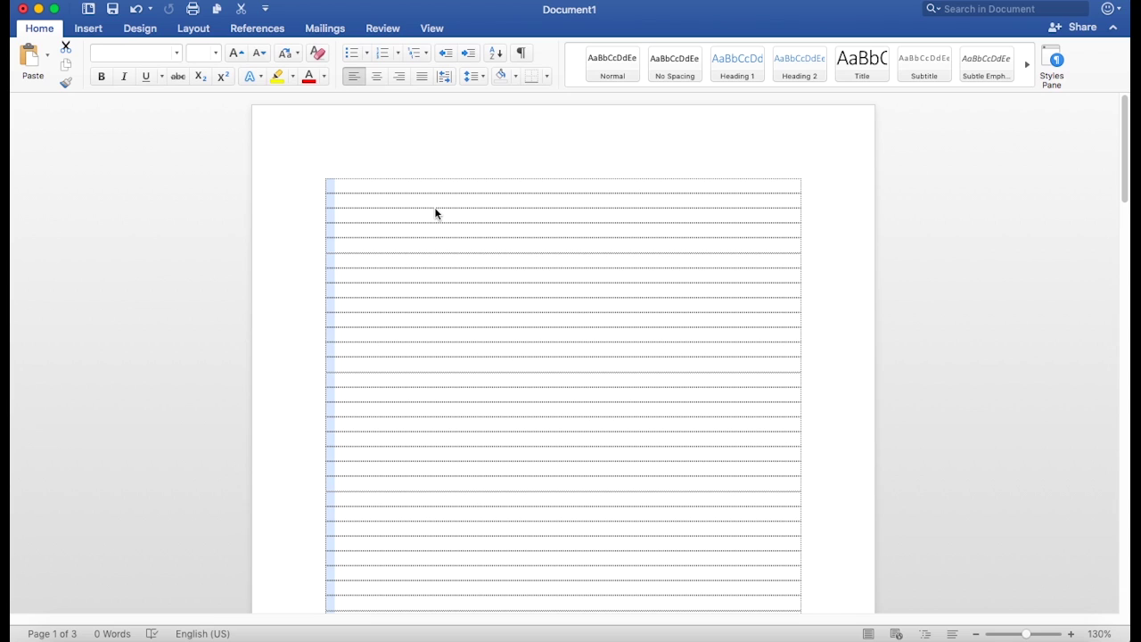
key("BackSpace")
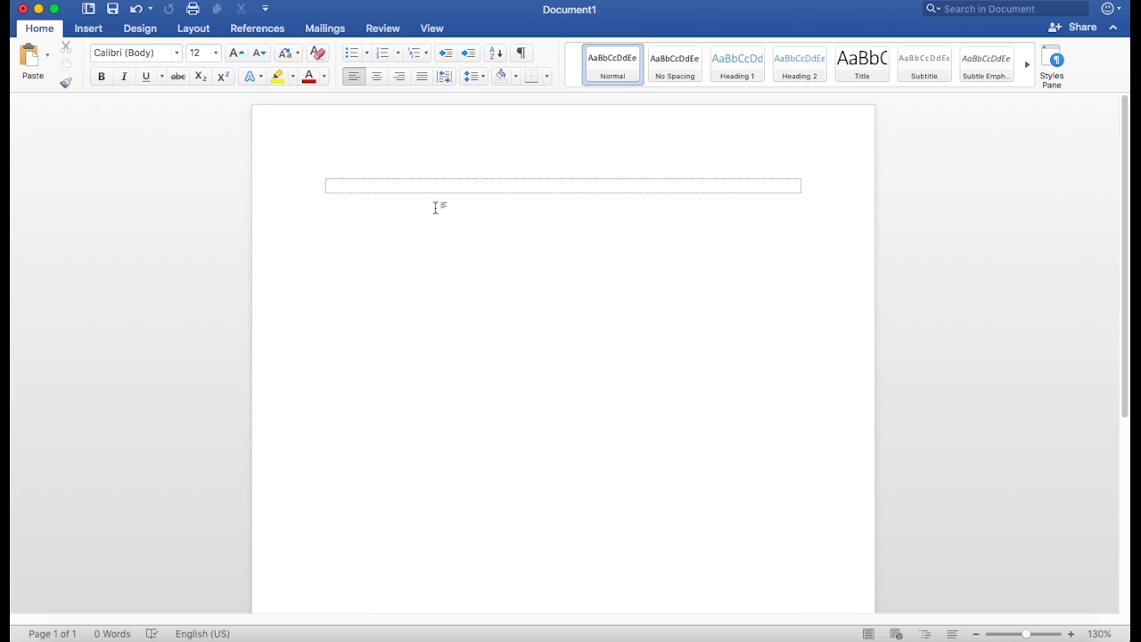
scroll(438, 211, "down", 3)
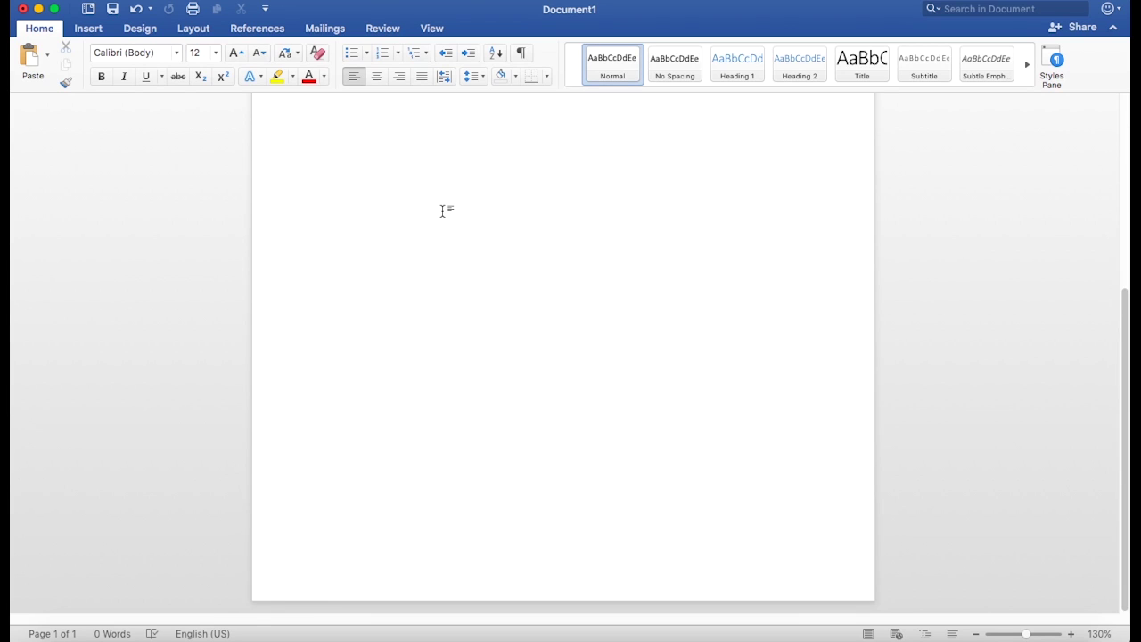
scroll(451, 214, "up", 3)
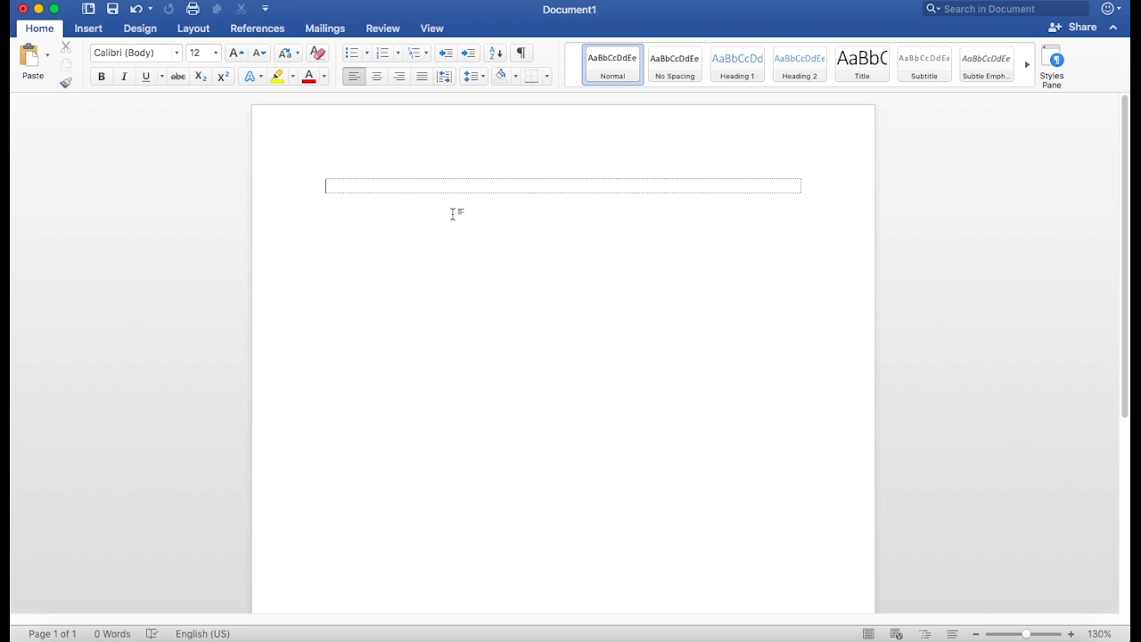
key("ctrl+z")
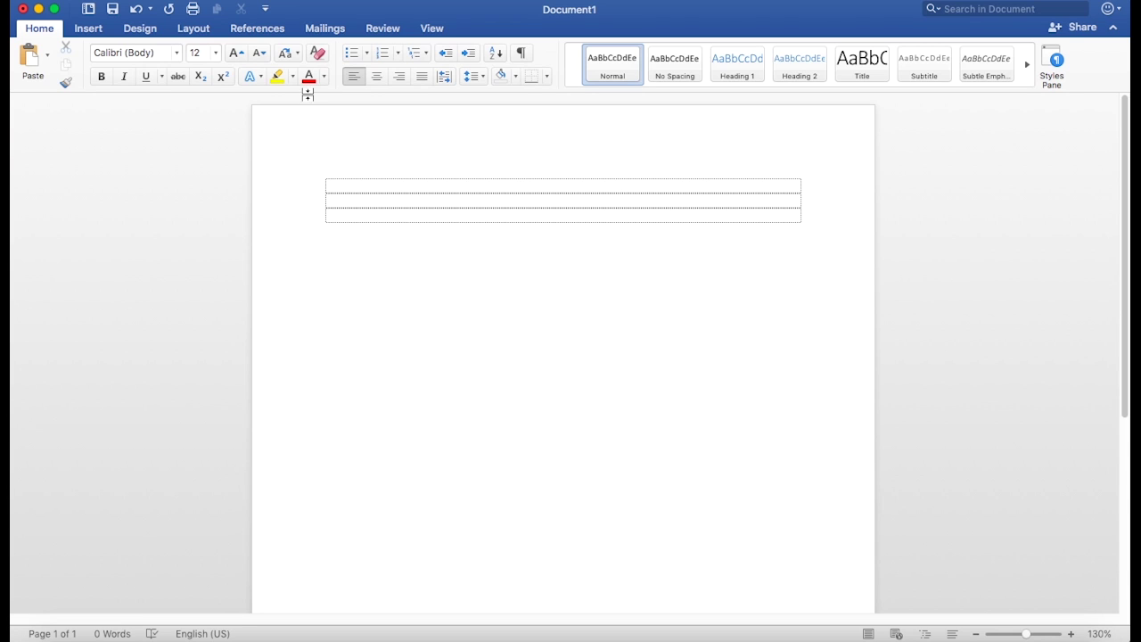
left_click(204, 32)
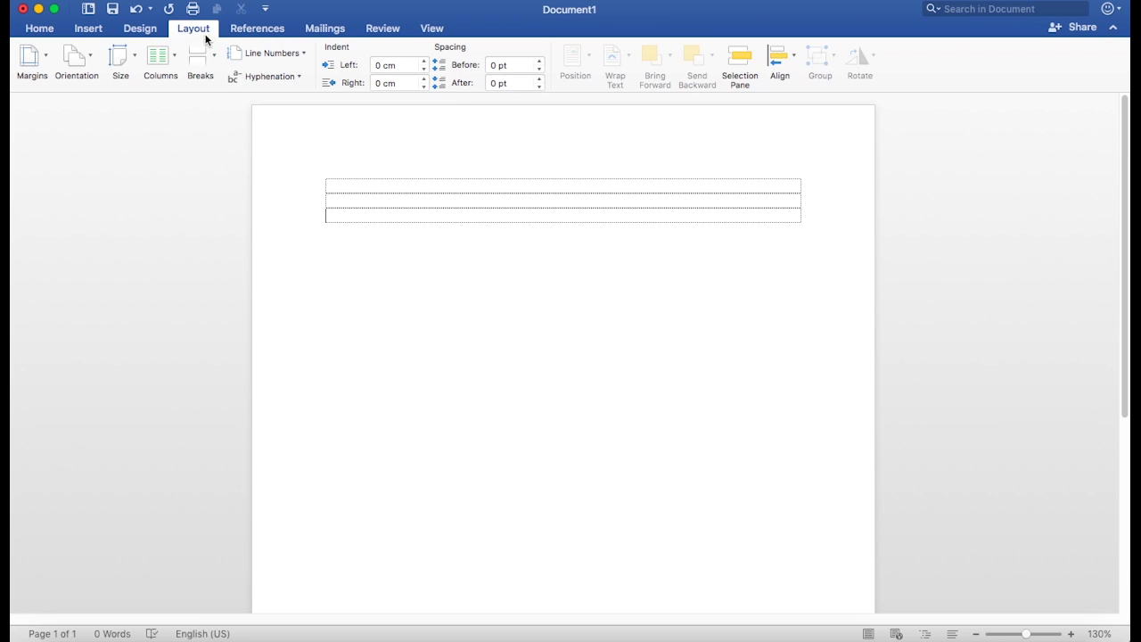
- Open the Breaks dropdown on the Layout tab
left_click(209, 57)
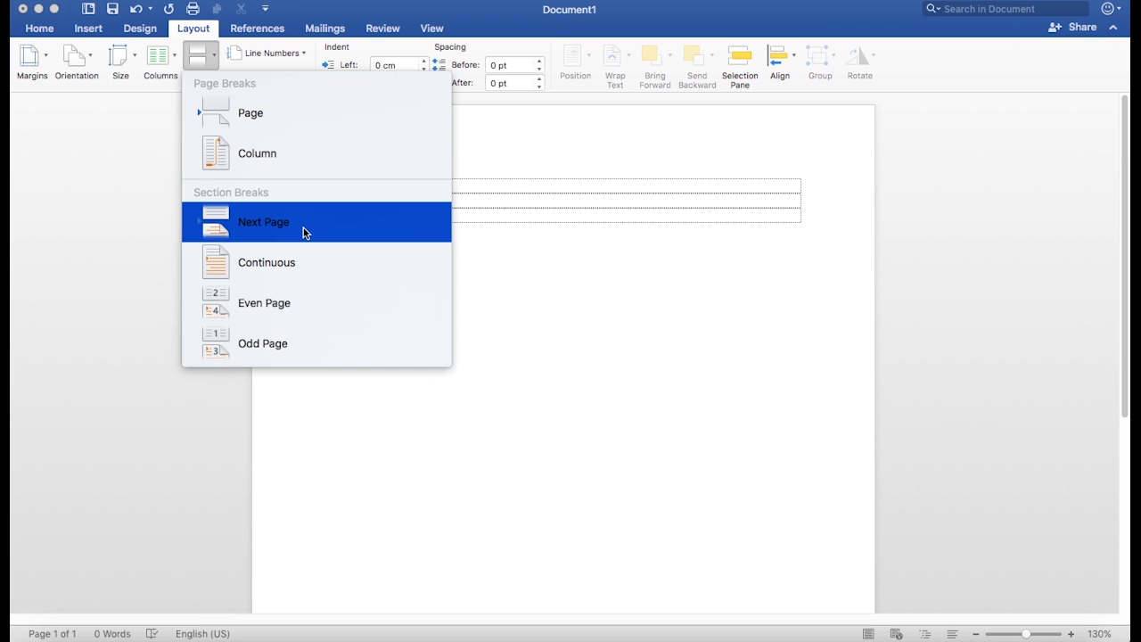
- Insert three Next Page section breaks, splitting the table into four sections
left_click(303, 230)
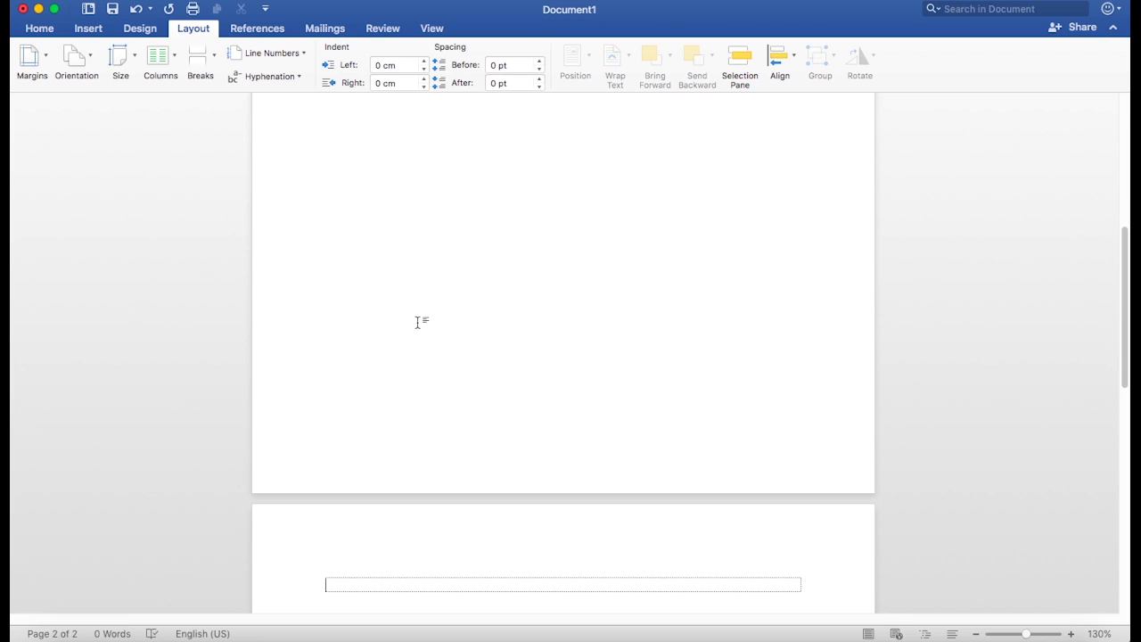
scroll(395, 563, "down", 2)
scroll(402, 446, "up", 5)
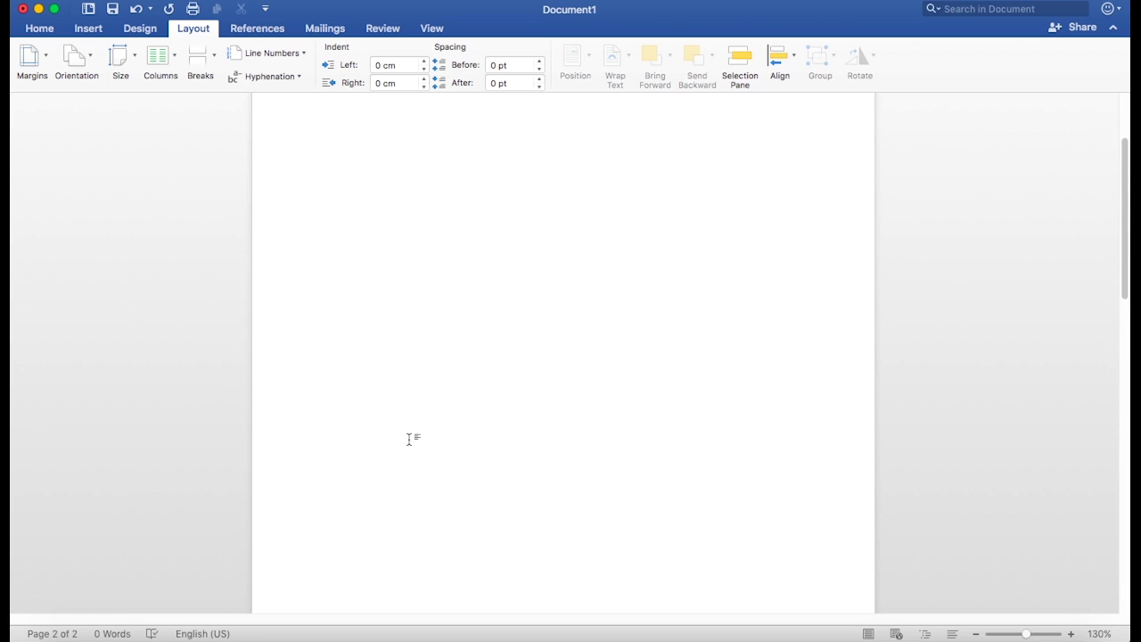
scroll(412, 437, "up", 3)
scroll(419, 428, "down", 15)
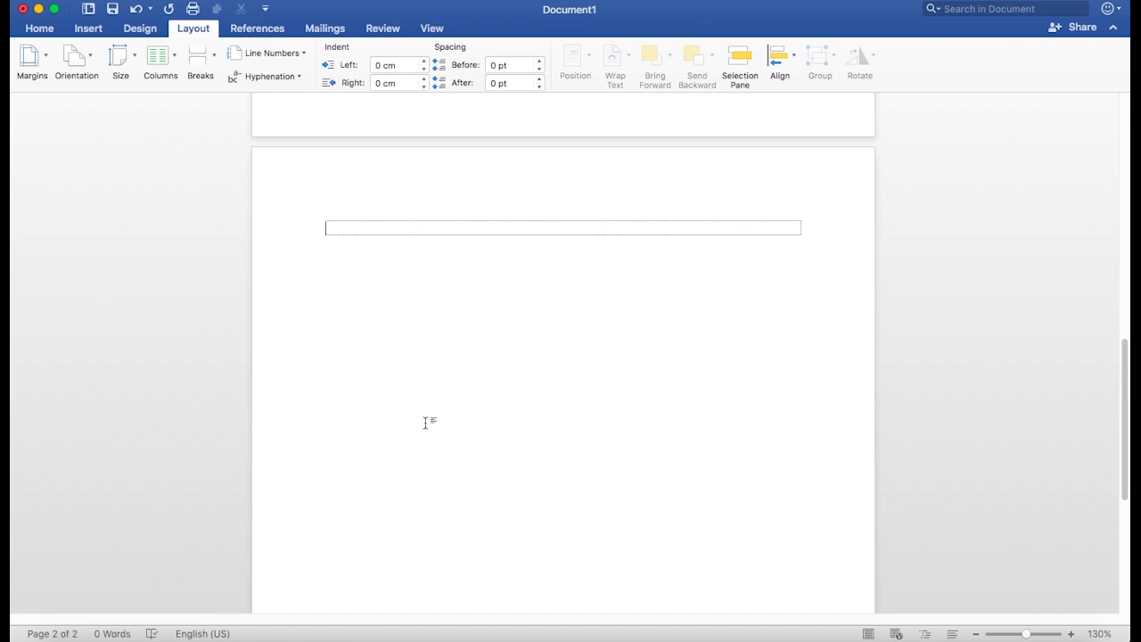
left_click(206, 59)
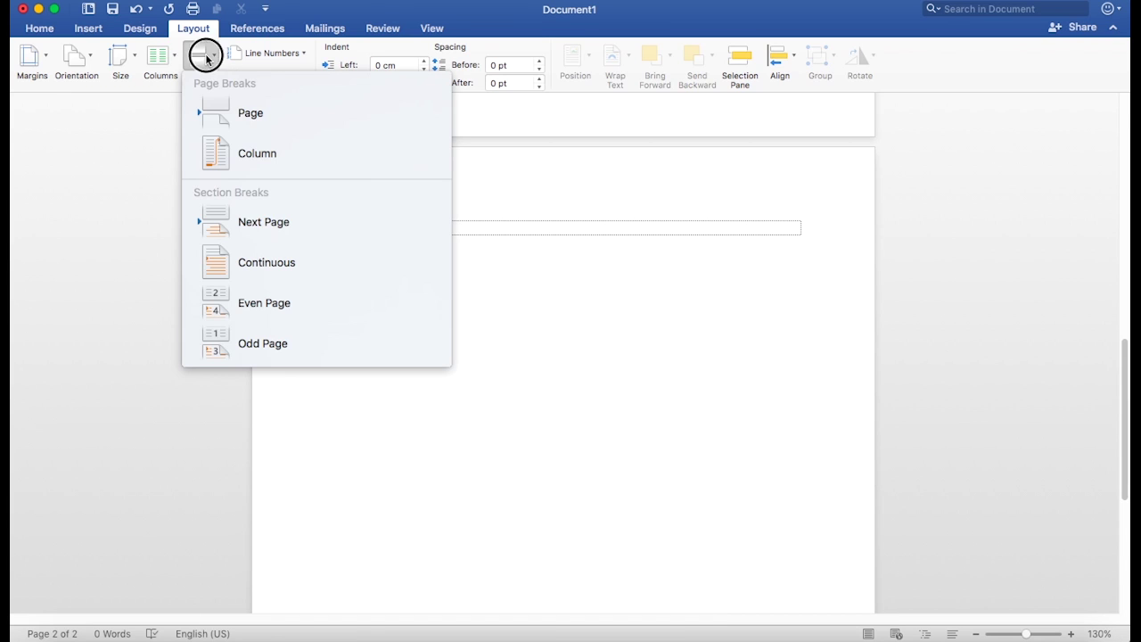
left_click(259, 221)
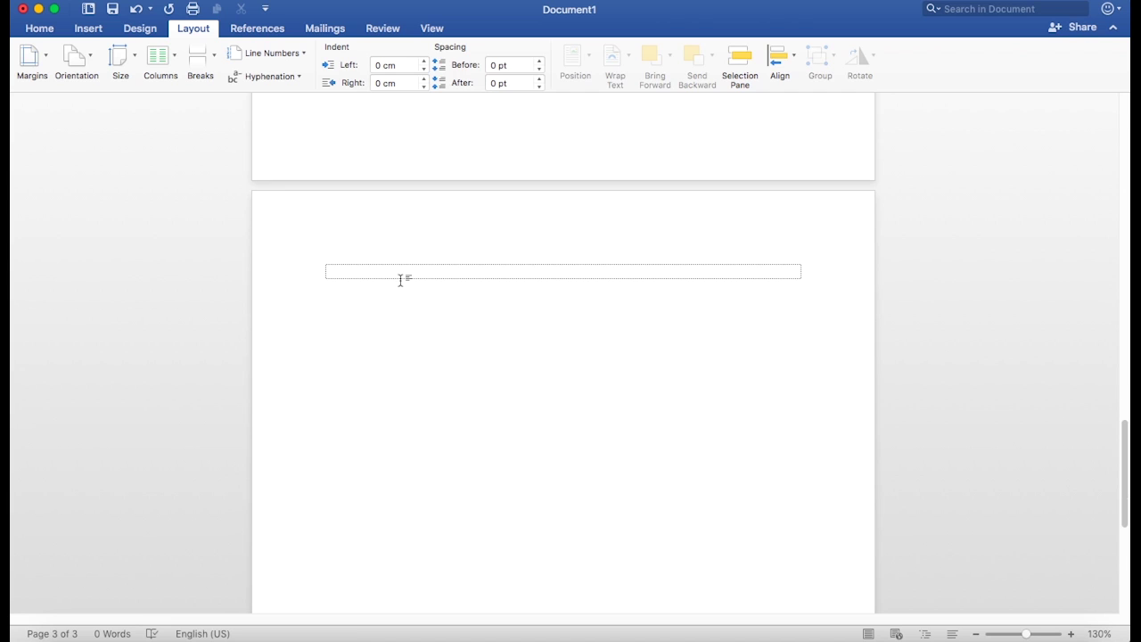
scroll(400, 280, "down", 5)
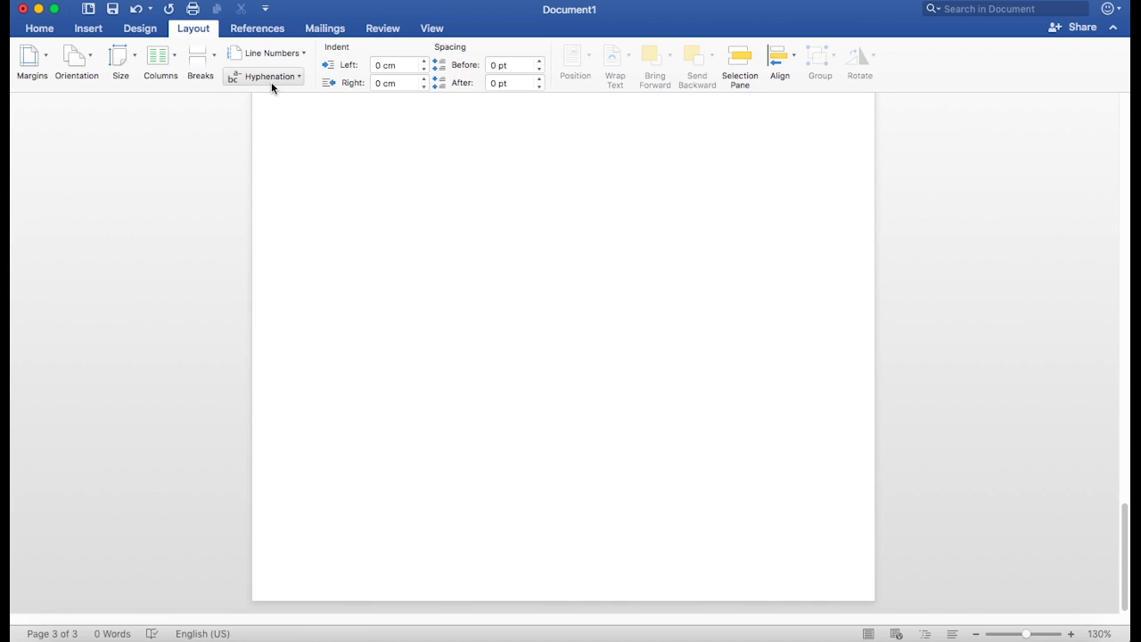
left_click(206, 59)
left_click(226, 223)
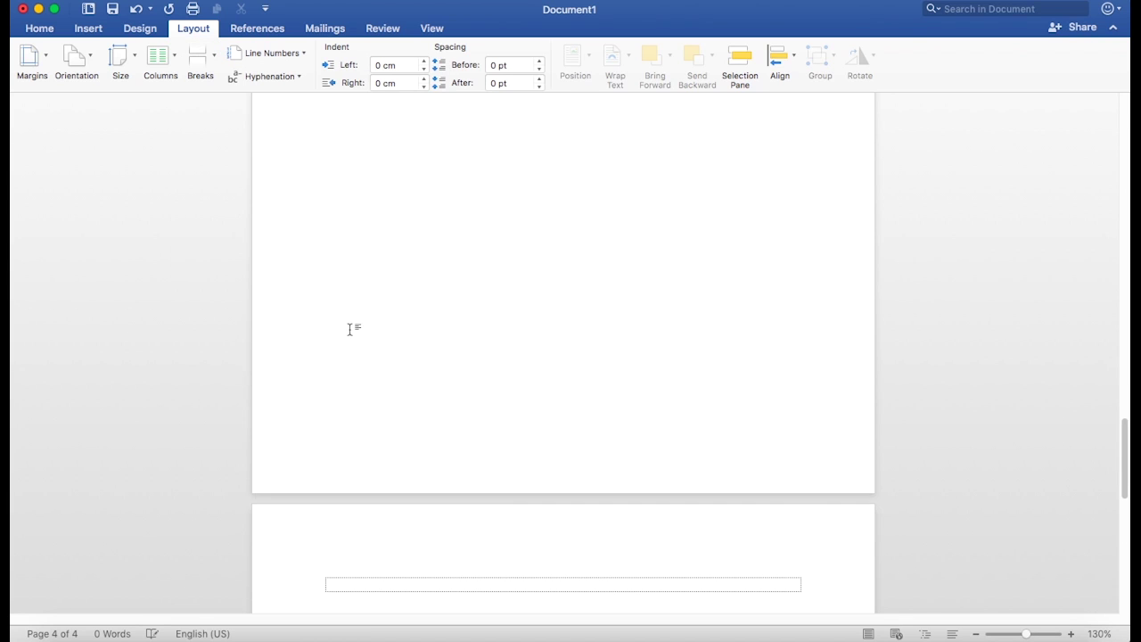
- Paste the copied content into the table row on page 2
scroll(443, 352, "up", 10)
scroll(440, 344, "up", 10)
scroll(436, 346, "up", 10)
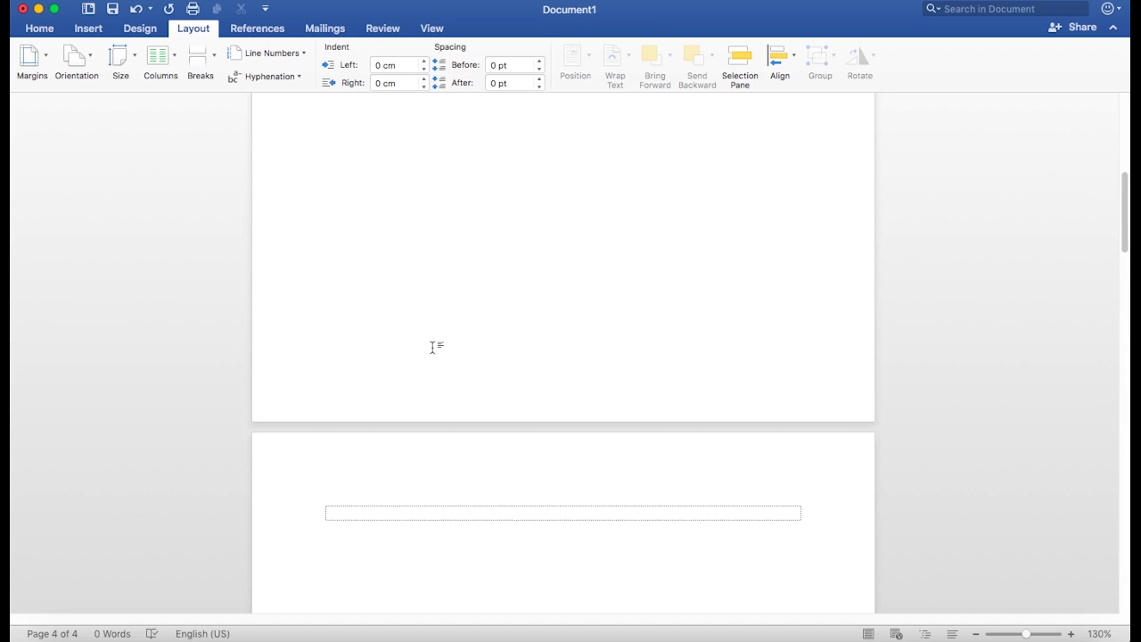
scroll(430, 342, "up", 10)
scroll(423, 348, "up", 2)
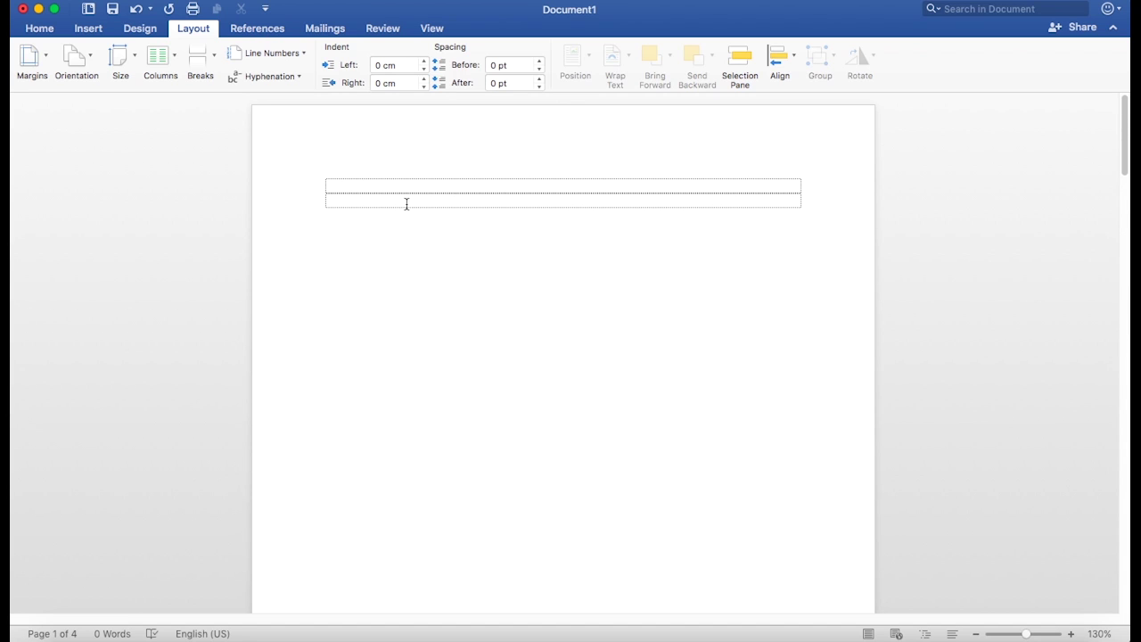
scroll(484, 313, "down", 10)
scroll(484, 305, "down", 10)
scroll(484, 305, "down", 6)
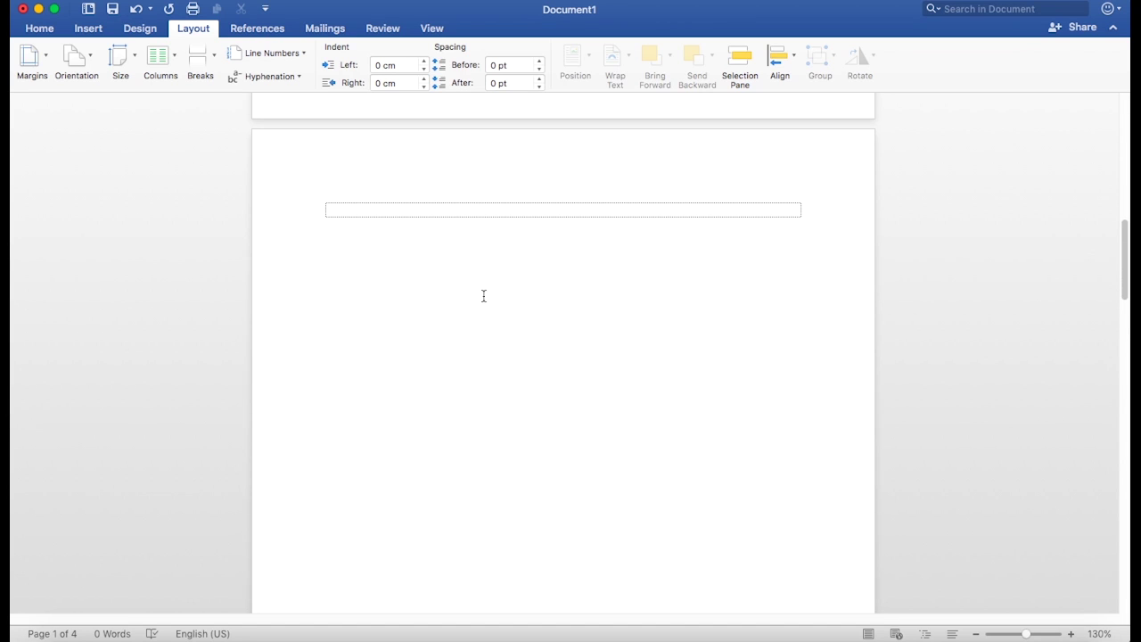
left_click(427, 207)
key("super+v")
- Switch the page 2 section to landscape orientation
left_click(79, 65)
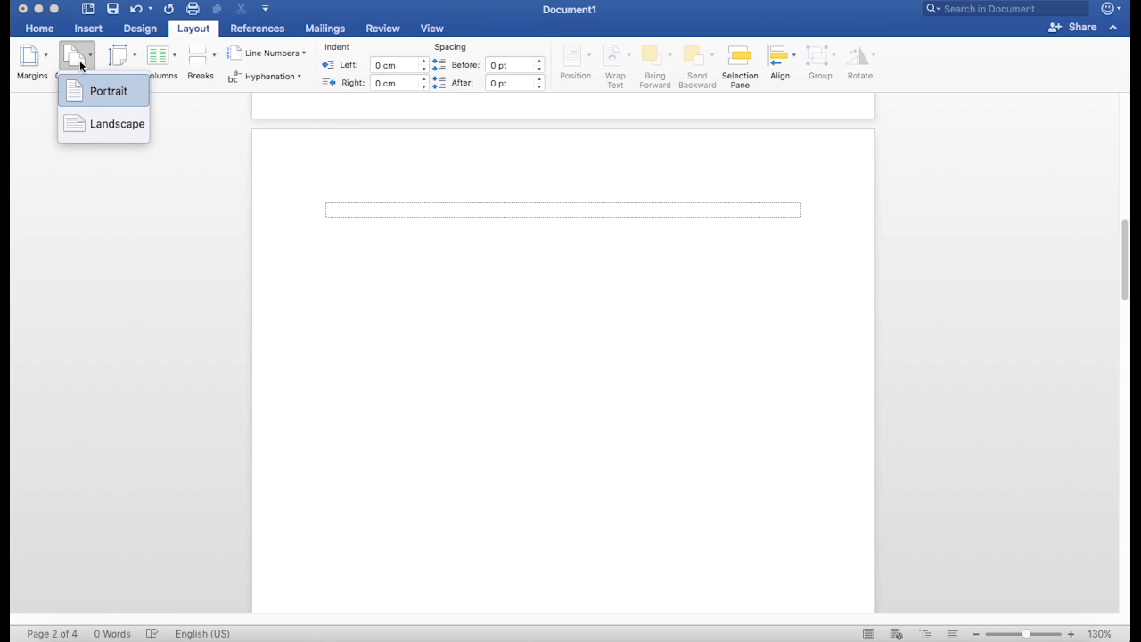
left_click(351, 216)
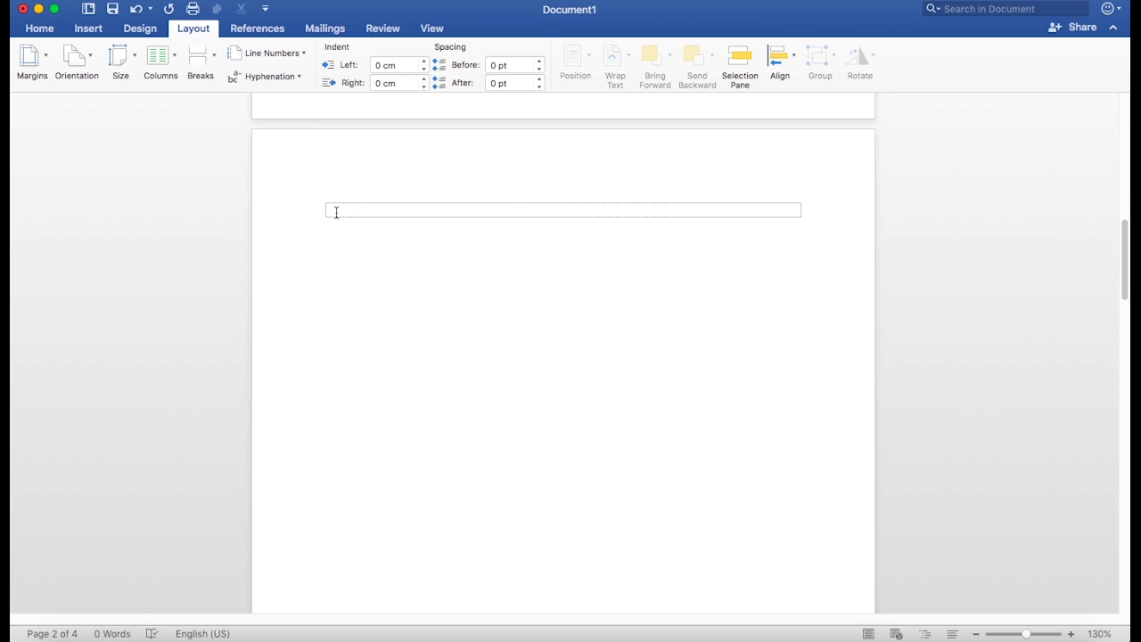
left_click(77, 57)
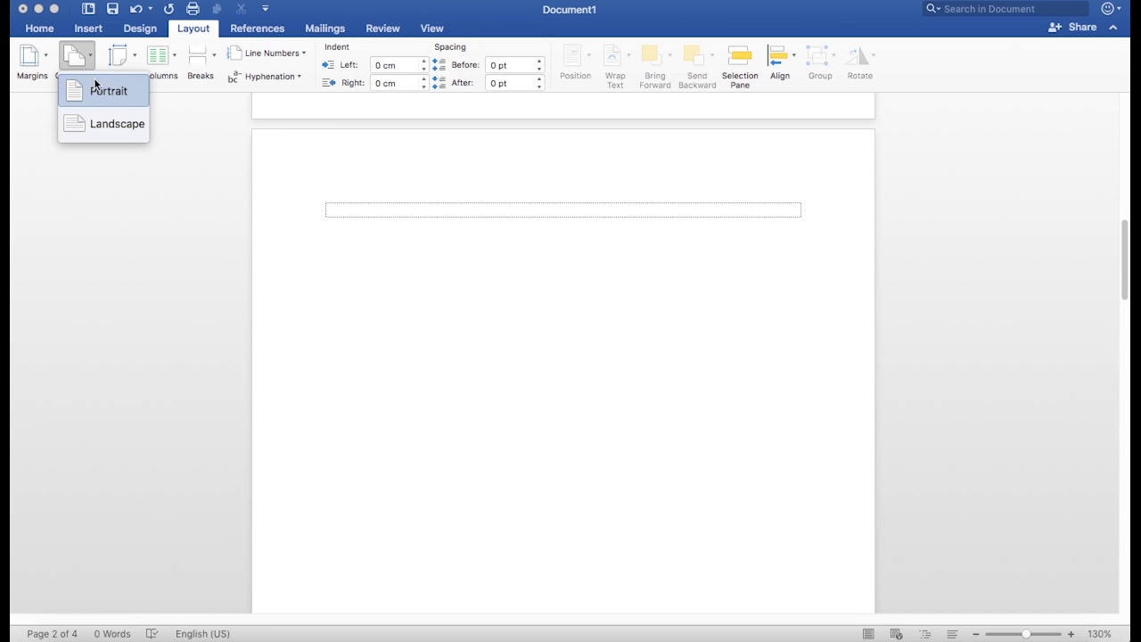
left_click(108, 124)
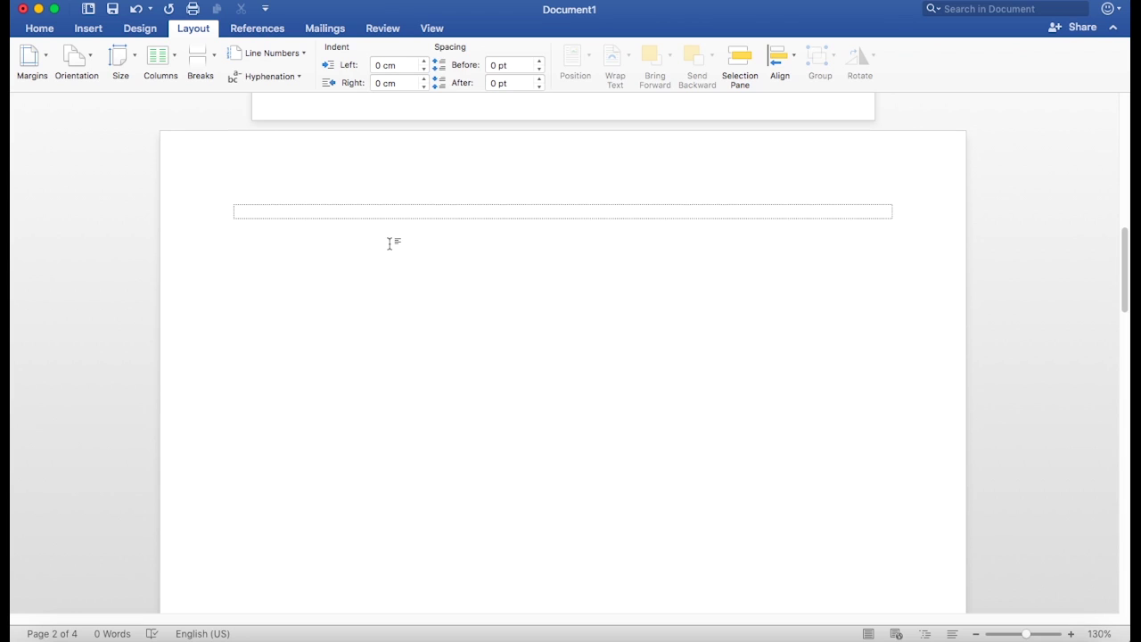
- Check pages 1 to 3 by clicking into each page's table
scroll(400, 253, "up", 3)
scroll(401, 254, "up", 5)
left_click(339, 185)
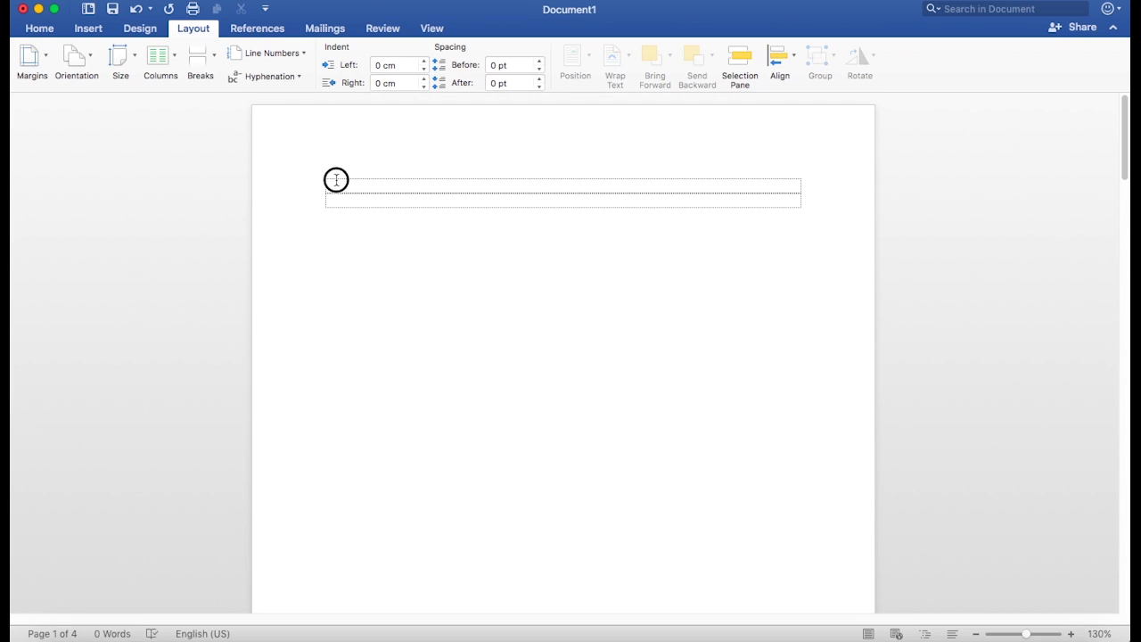
scroll(356, 193, "down", 10)
scroll(374, 229, "down", 3)
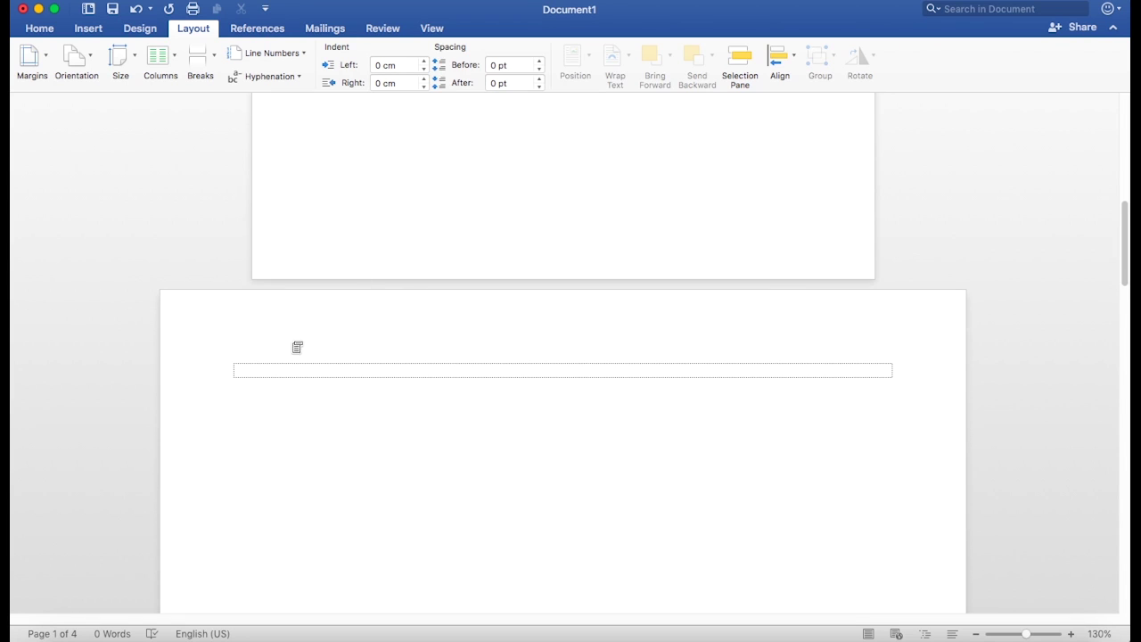
left_click(272, 368)
scroll(280, 339, "down", 2)
scroll(330, 303, "down", 8)
scroll(336, 316, "down", 5)
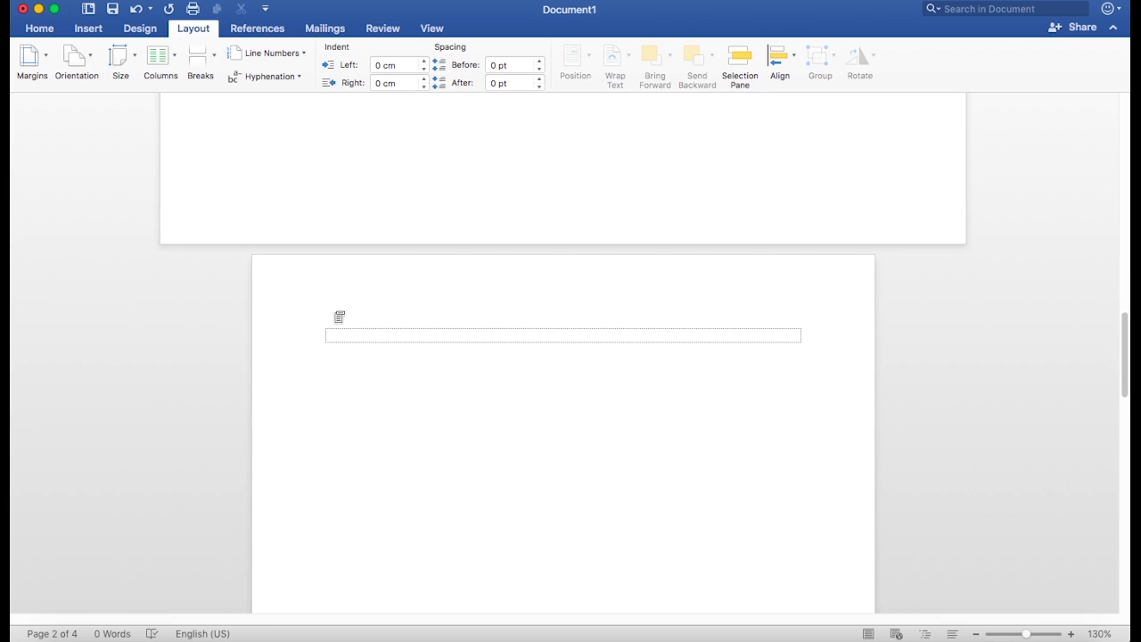
left_click(348, 340)
- Make page 4, the last section, landscape and review the pages
scroll(356, 321, "down", 2)
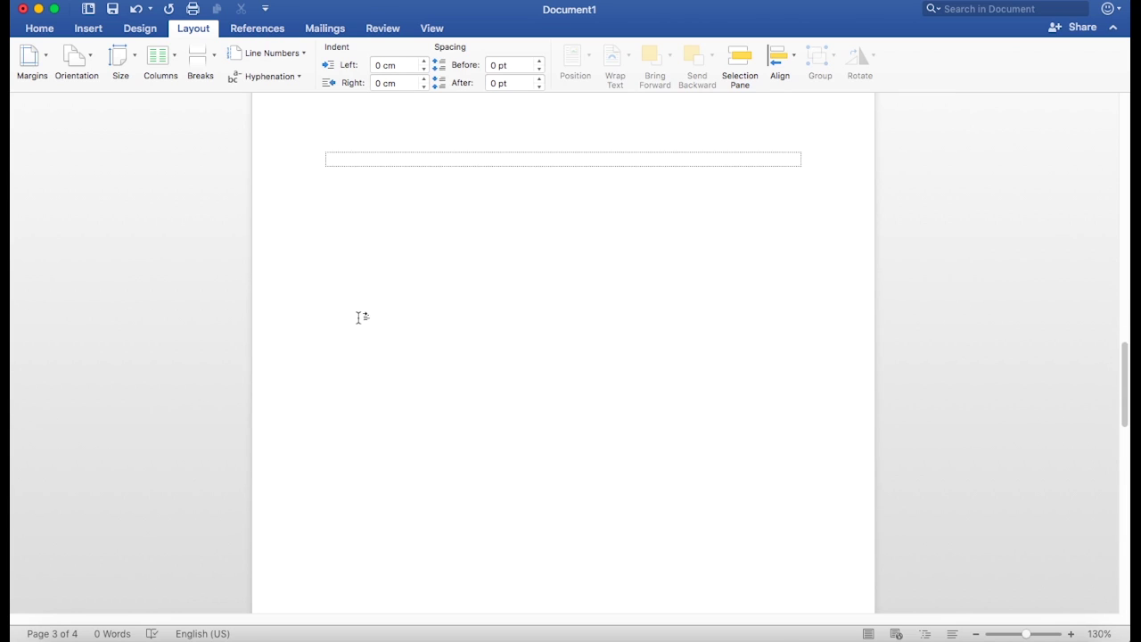
scroll(362, 308, "down", 5)
scroll(365, 297, "down", 4)
scroll(366, 295, "down", 1)
left_click(350, 227)
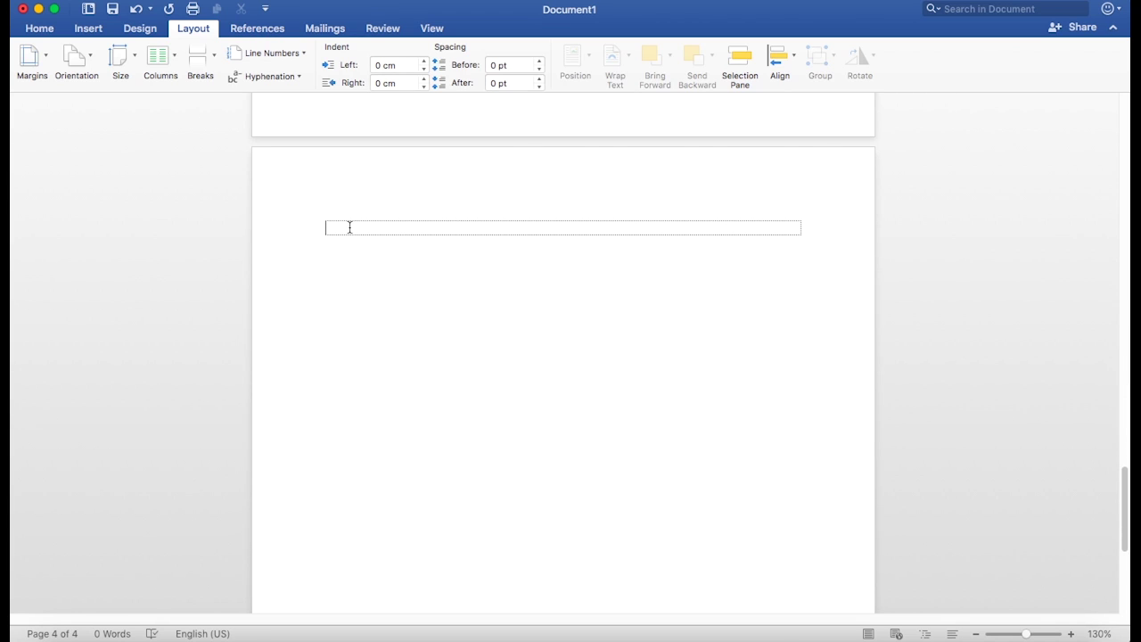
left_click(82, 70)
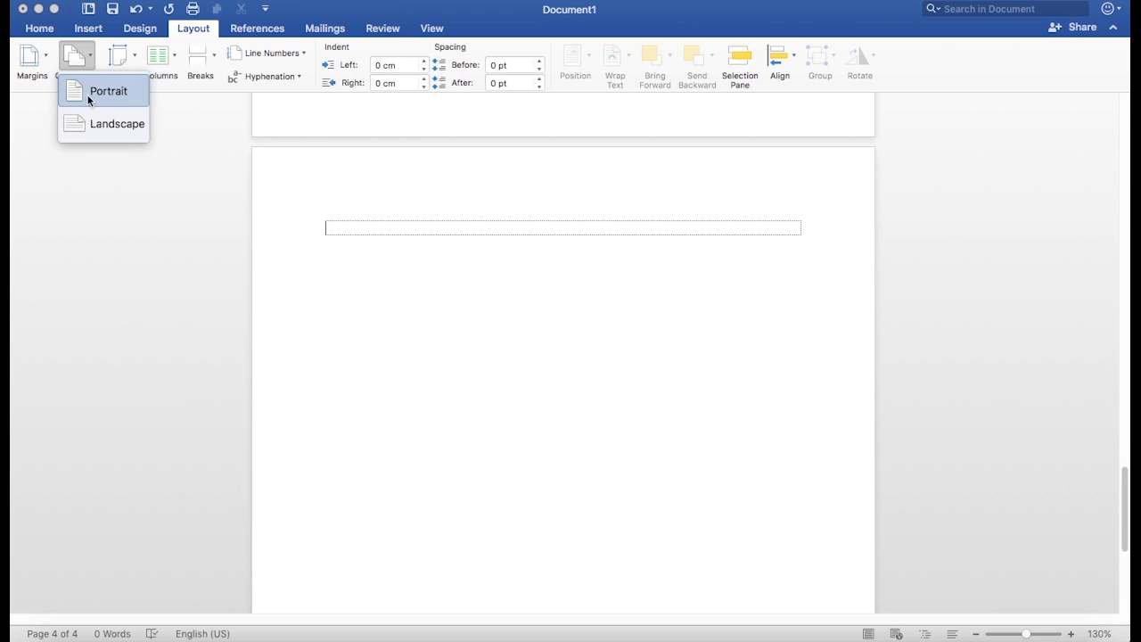
left_click(96, 124)
scroll(364, 247, "up", 1)
scroll(369, 255, "up", 3)
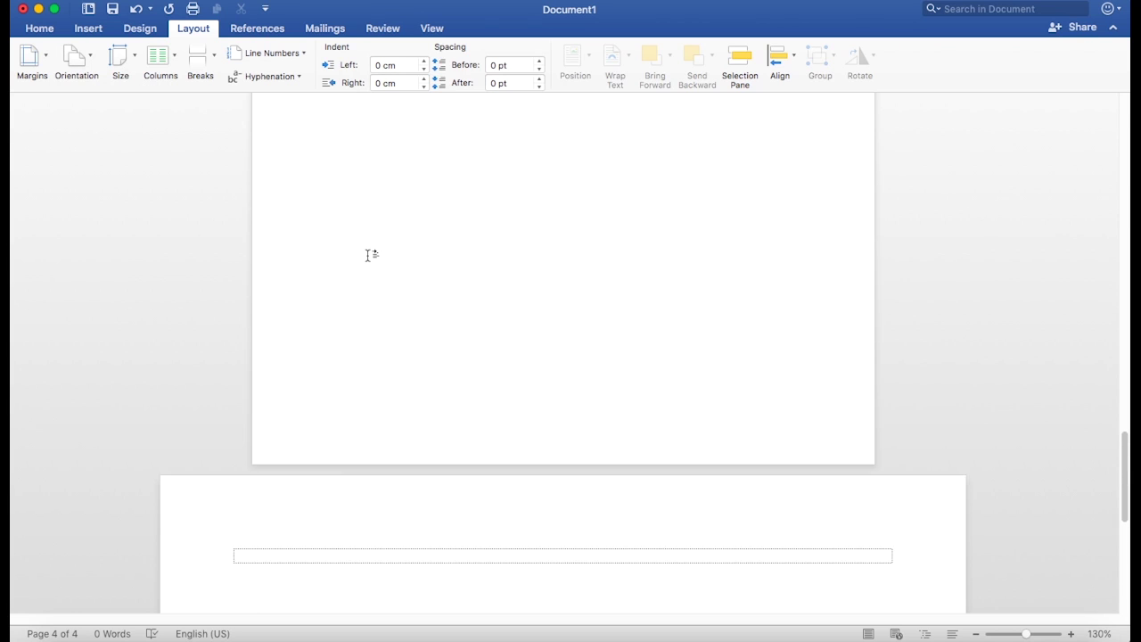
scroll(373, 256, "up", 2)
scroll(374, 257, "up", 3)
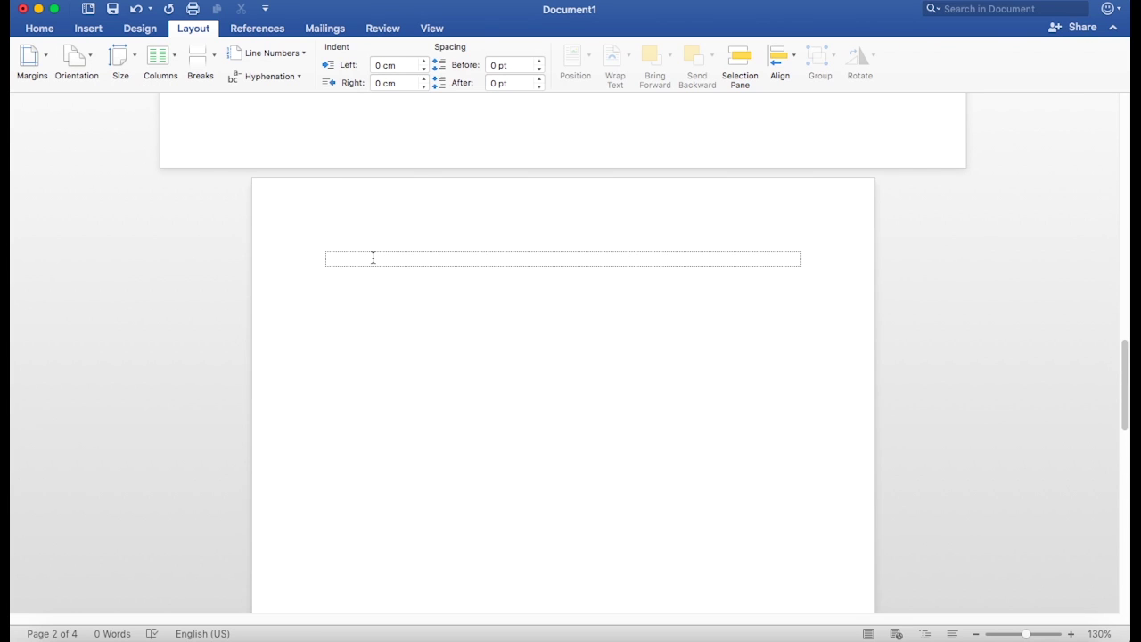
scroll(375, 255, "down", 5)
scroll(384, 250, "down", 5)
scroll(376, 236, "down", 5)
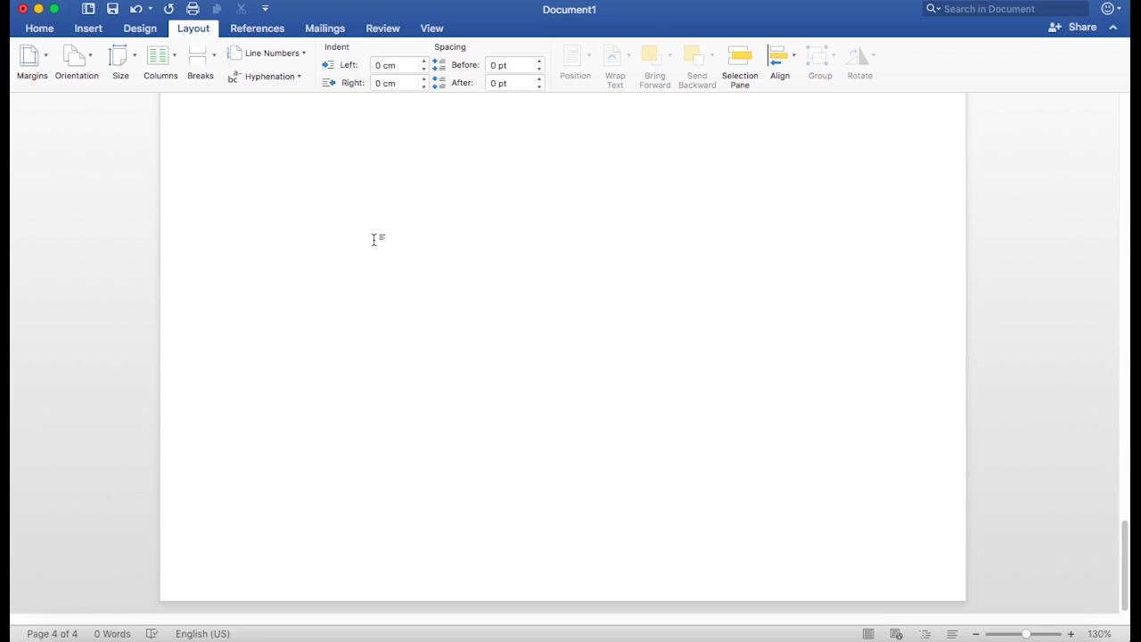
scroll(377, 240, "up", 3)
scroll(367, 250, "up", 1)
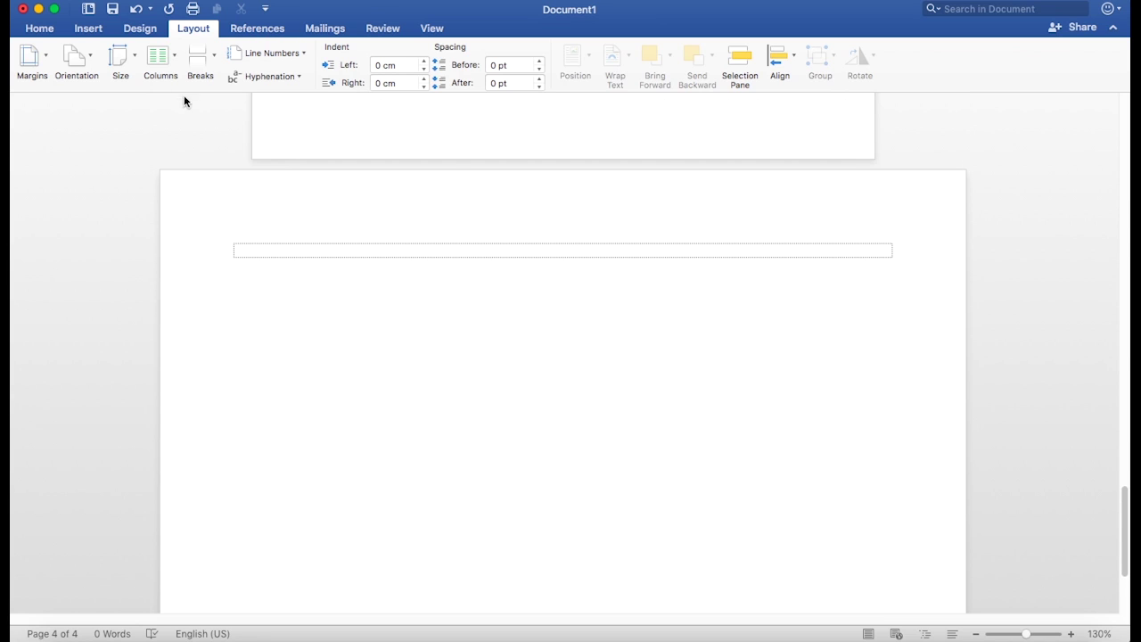
- Insert a Next Page section break after page 4 and set new page 5 to portrait
left_click(201, 57)
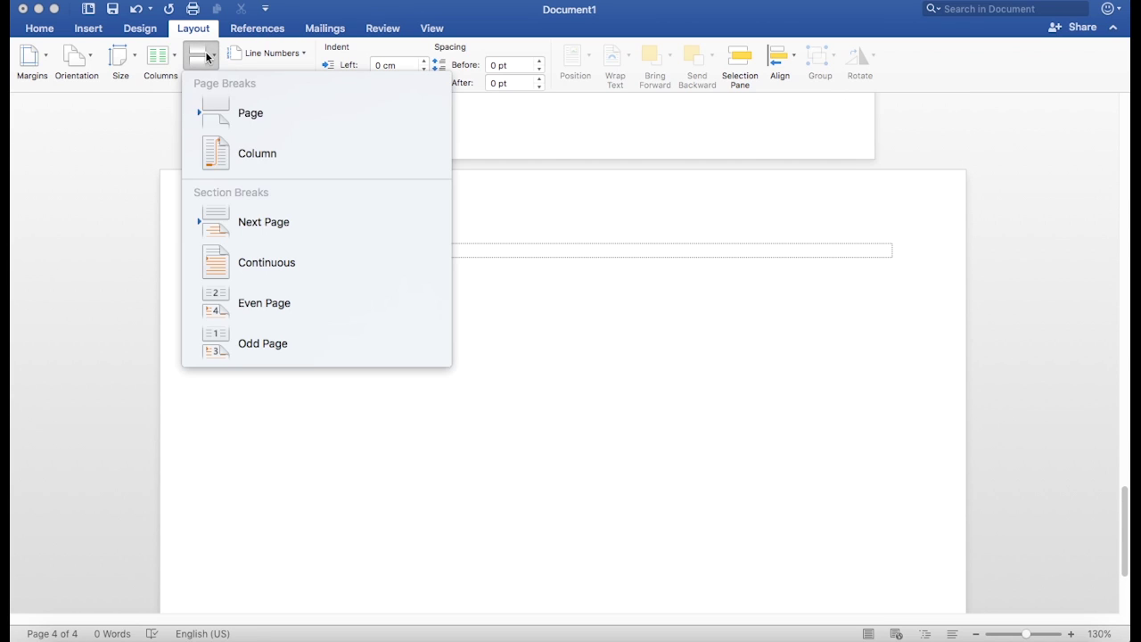
left_click(251, 234)
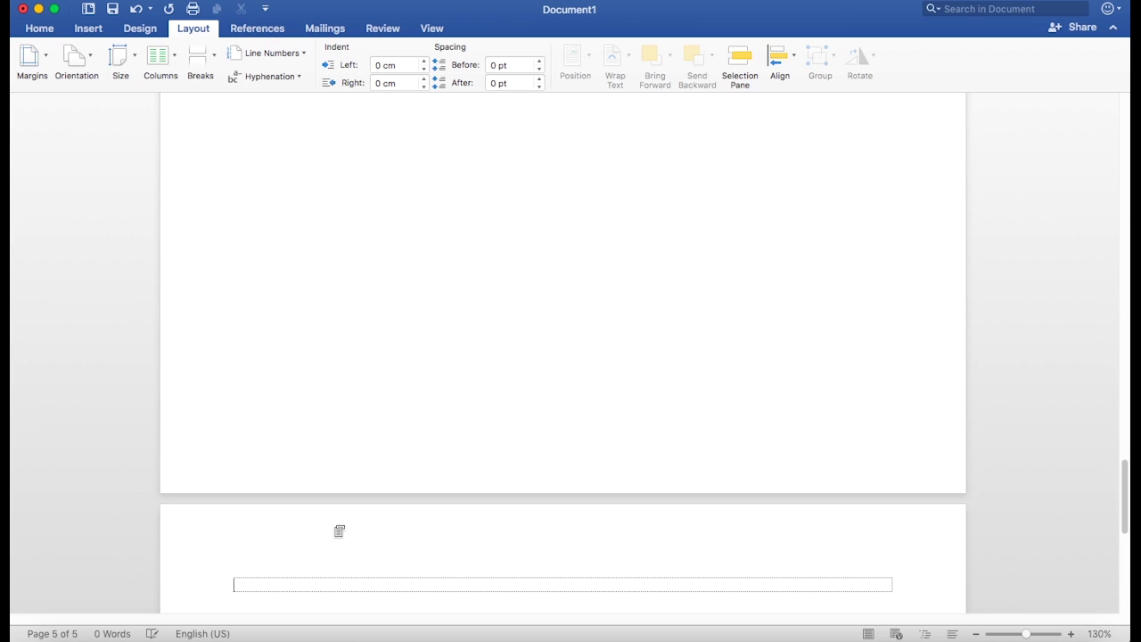
left_click(267, 585)
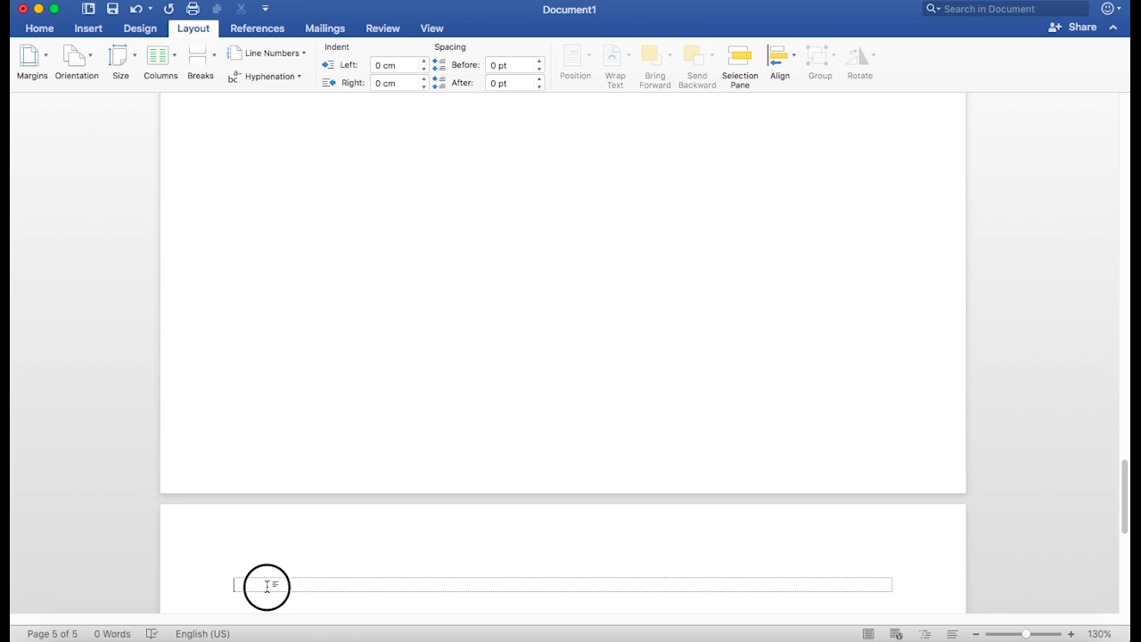
left_click(77, 60)
left_click(84, 96)
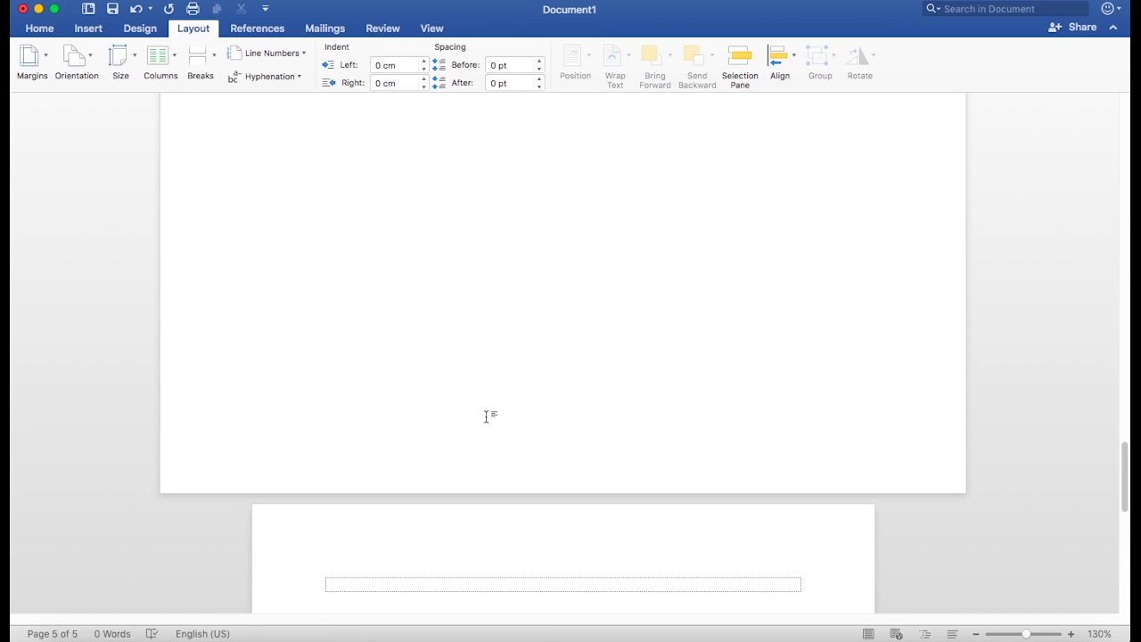
- Scroll through the five pages to check the alternating orientations, clicking on page 2
scroll(485, 409, "up", 5)
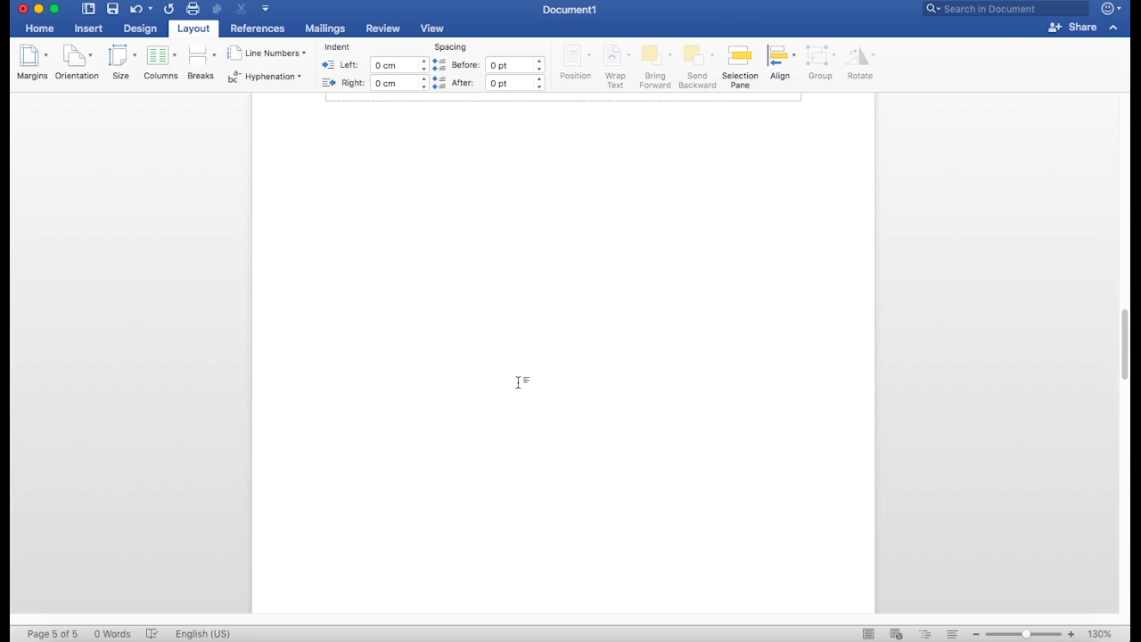
scroll(527, 387, "up", 10)
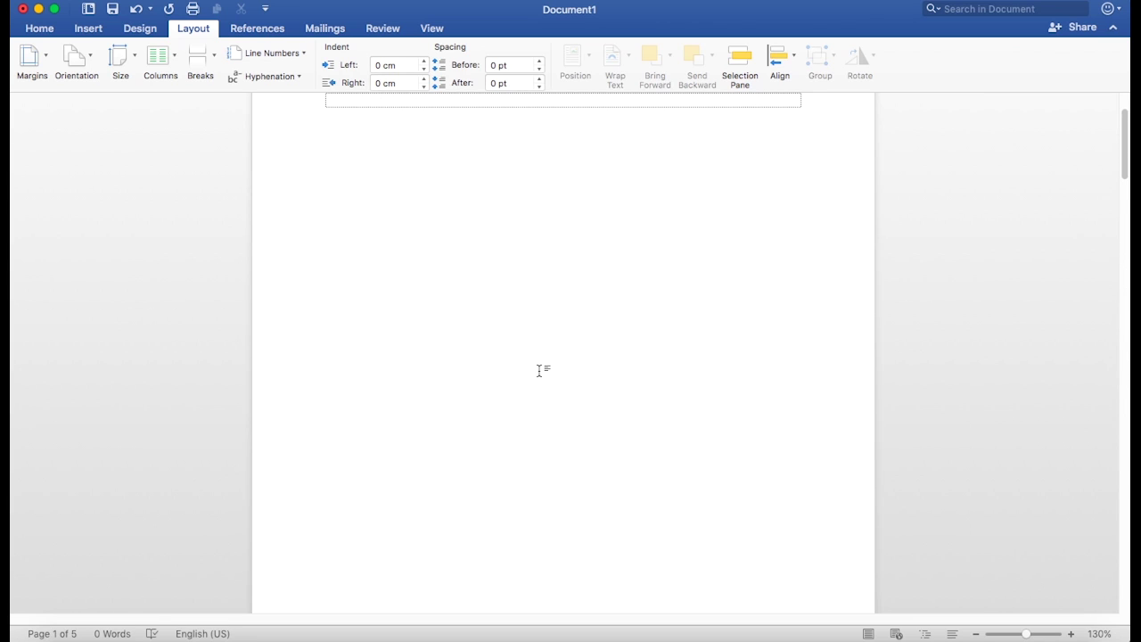
scroll(537, 371, "up", 3)
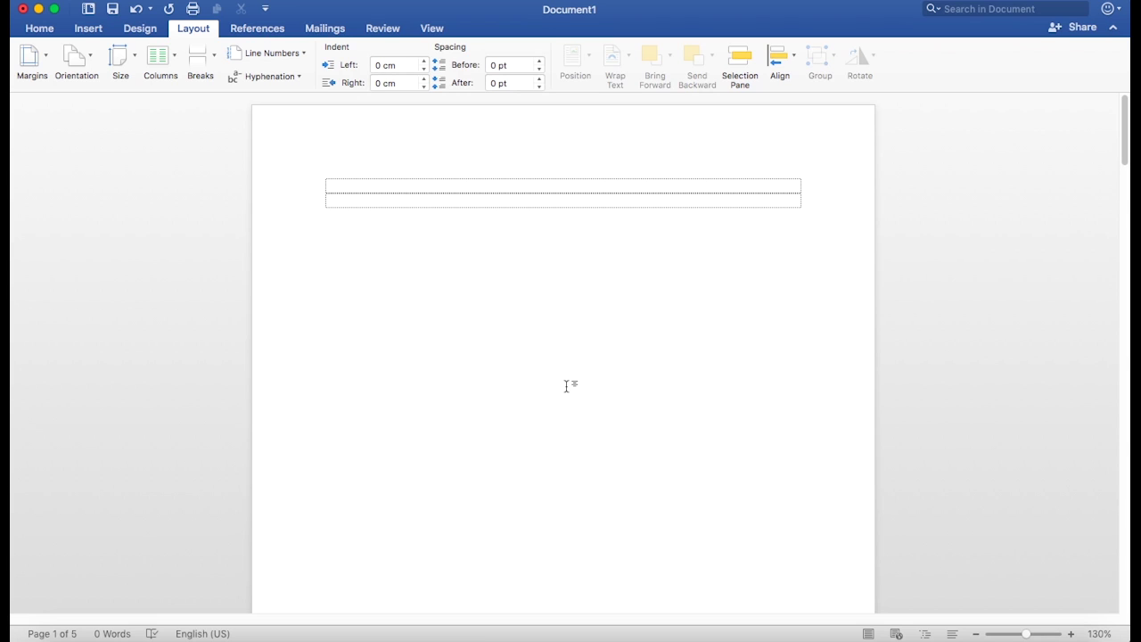
scroll(456, 273, "down", 2)
scroll(468, 268, "down", 8)
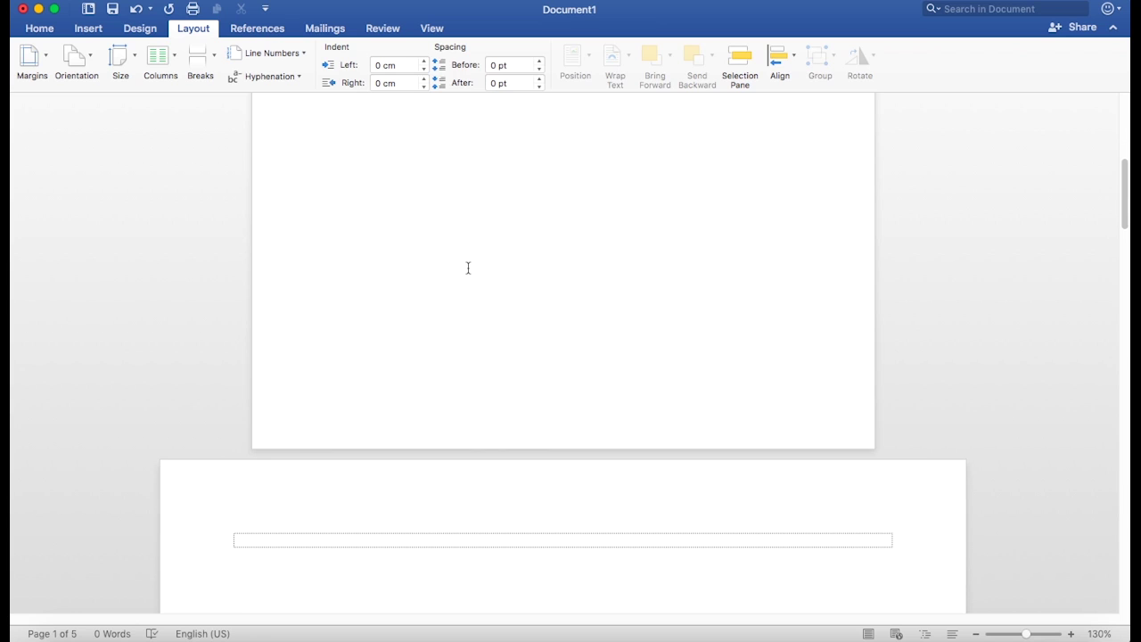
scroll(467, 285, "down", 2)
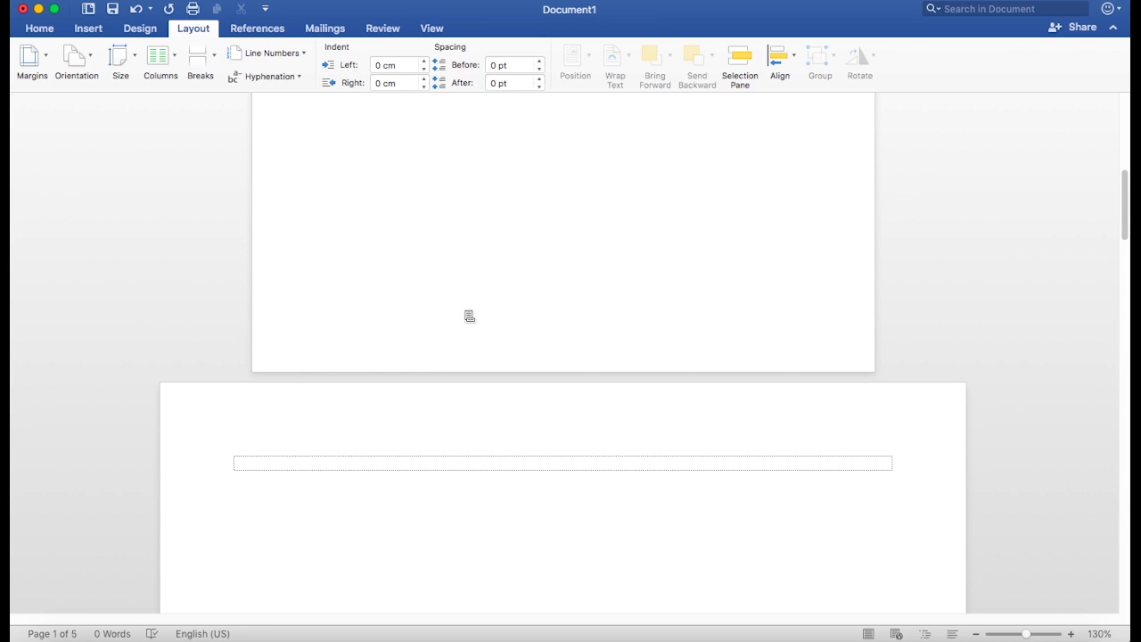
left_click(338, 456)
scroll(348, 446, "down", 2)
scroll(393, 402, "down", 10)
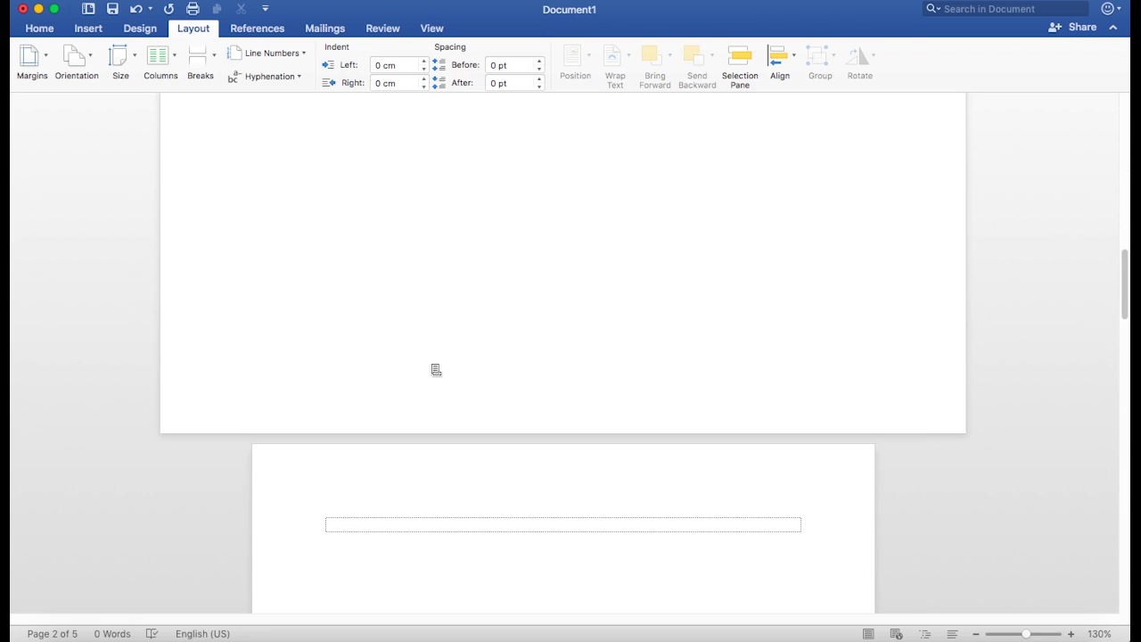
scroll(433, 321, "down", 3)
scroll(455, 223, "up", 8)
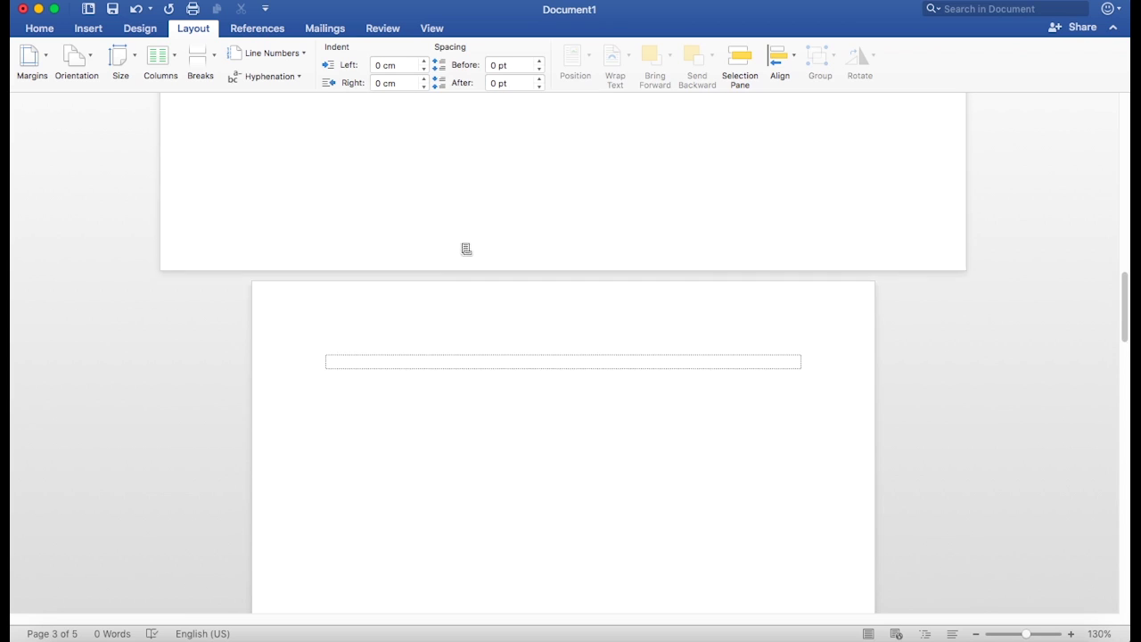
scroll(482, 267, "up", 8)
scroll(486, 272, "up", 5)
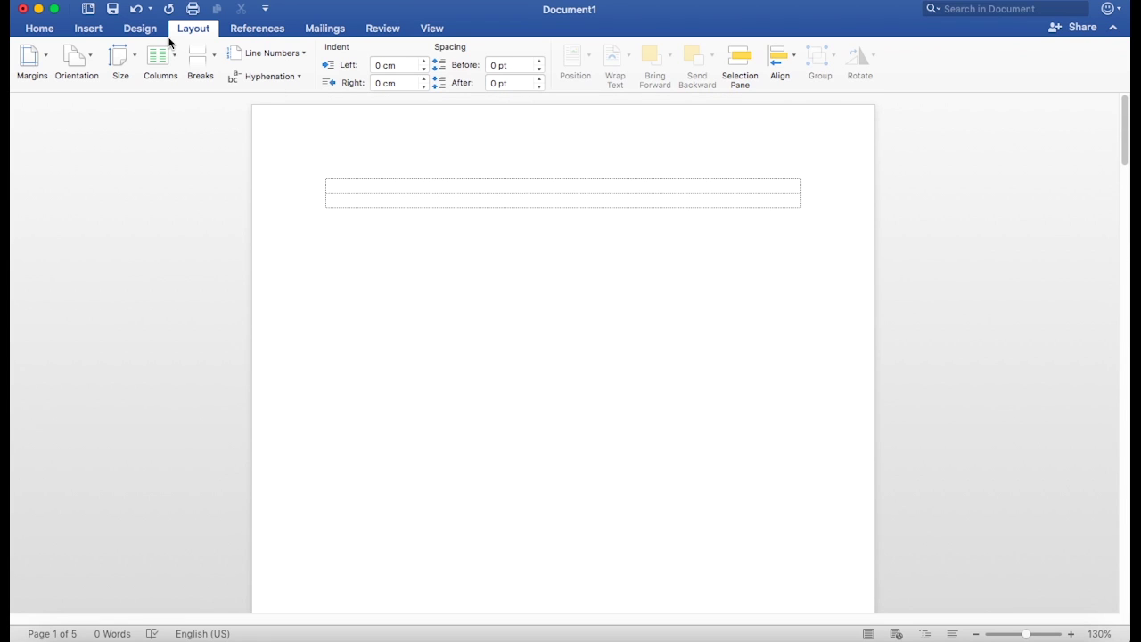
- Insert page numbers at the bottom of the page (footer) with Center alignment
left_click(95, 35)
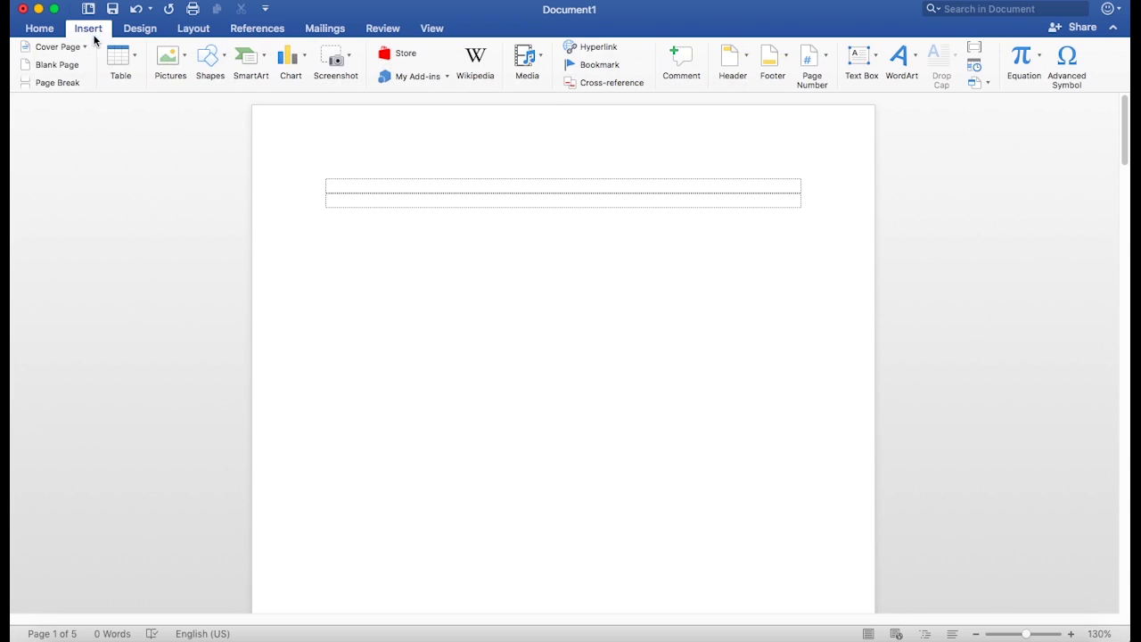
left_click(813, 71)
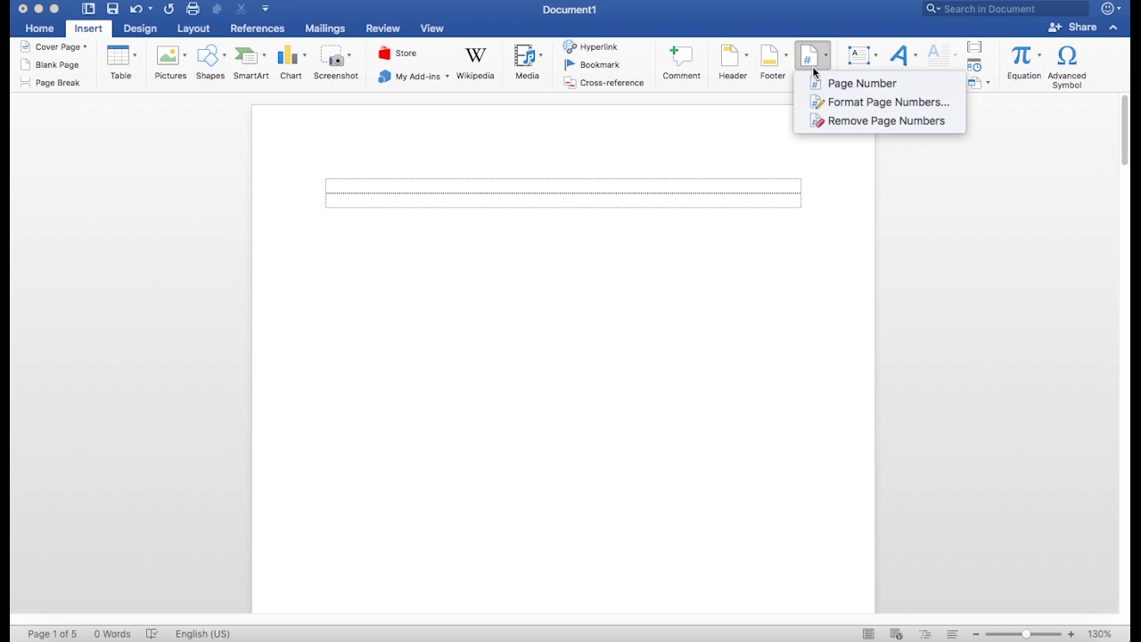
left_click(825, 88)
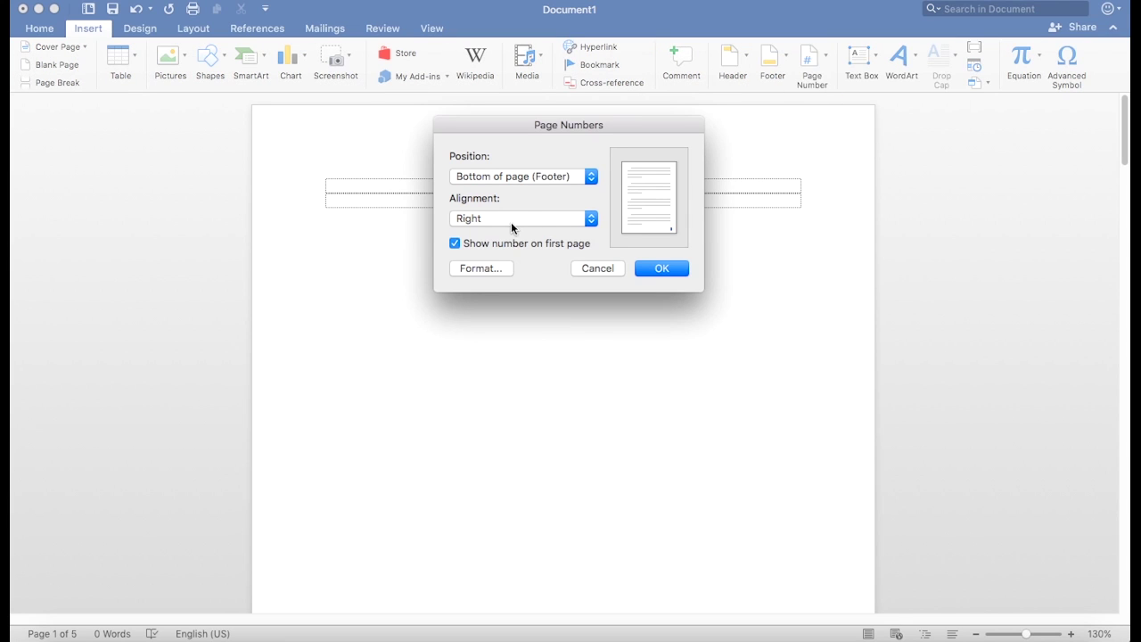
left_click(509, 220)
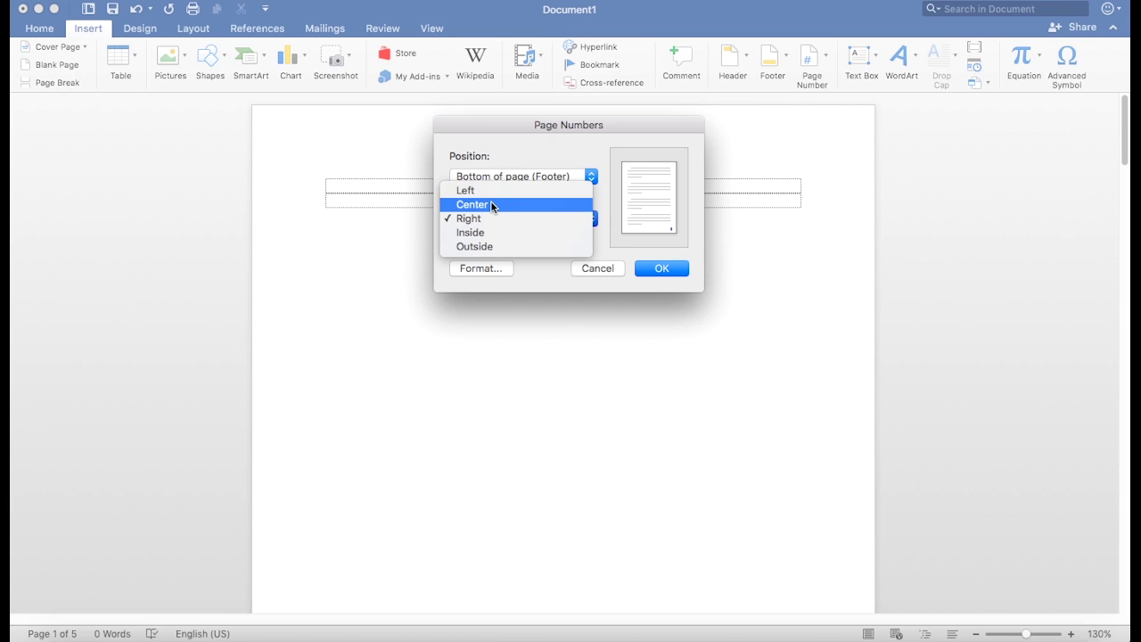
left_click(491, 204)
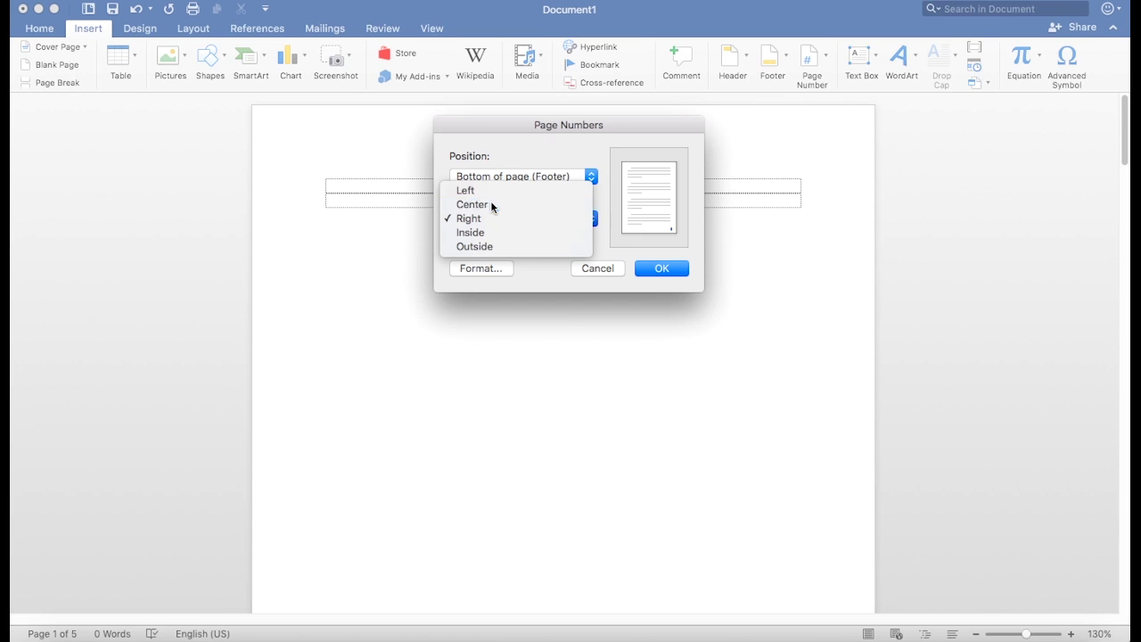
left_click(655, 266)
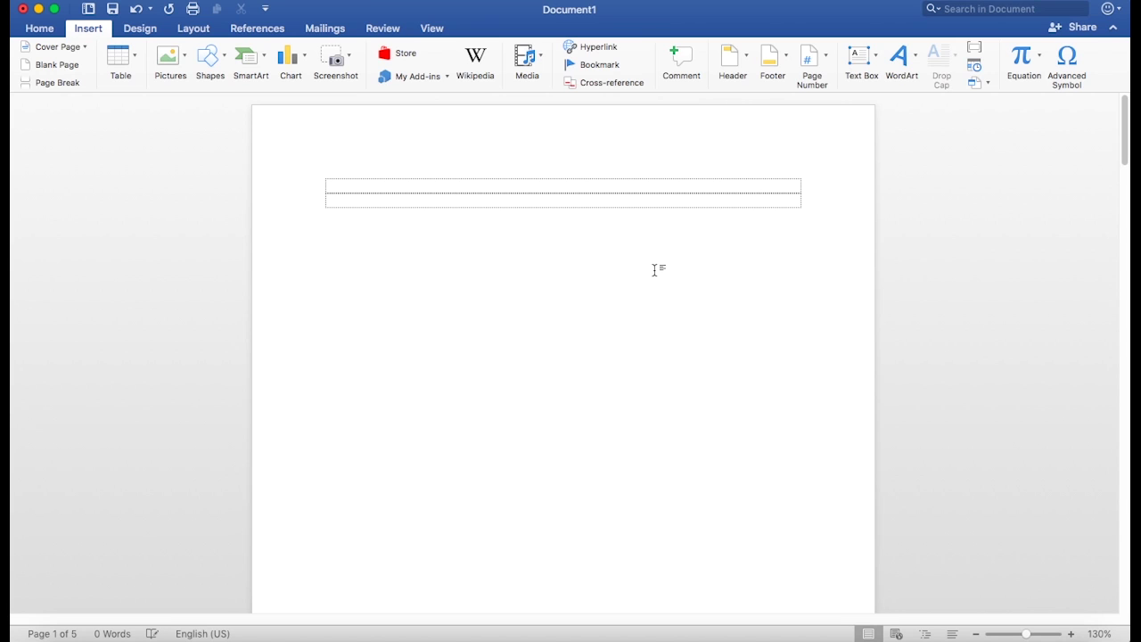
scroll(635, 282, "down", 6)
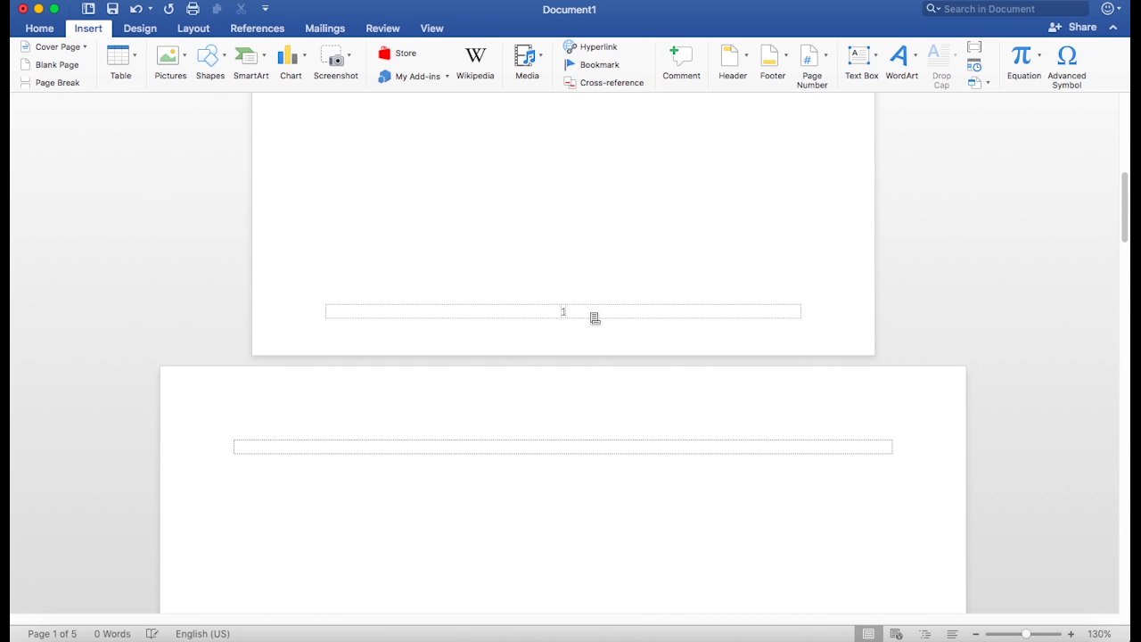
- Open the footer, go to Section 2's footer and turn off Link to Previous
double_click(587, 319)
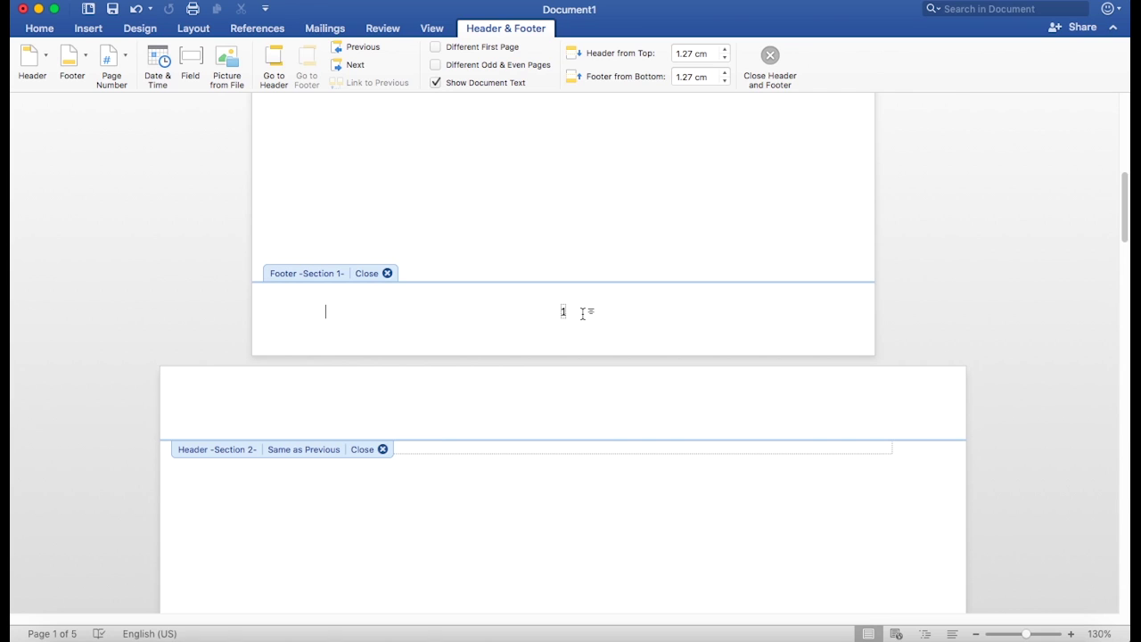
left_click(360, 70)
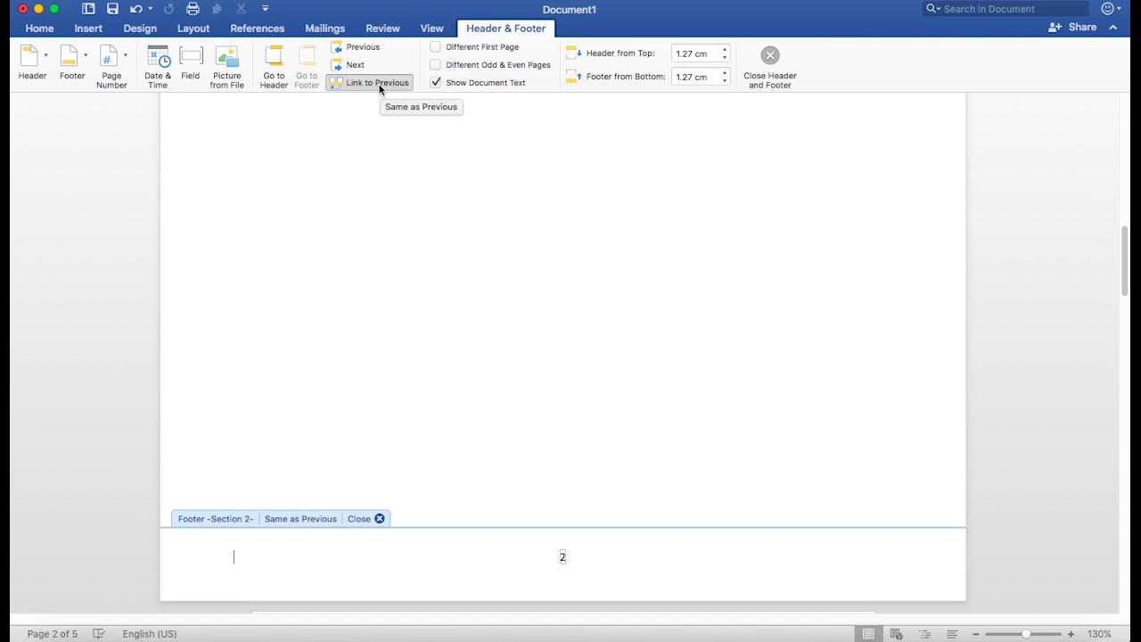
left_click(378, 83)
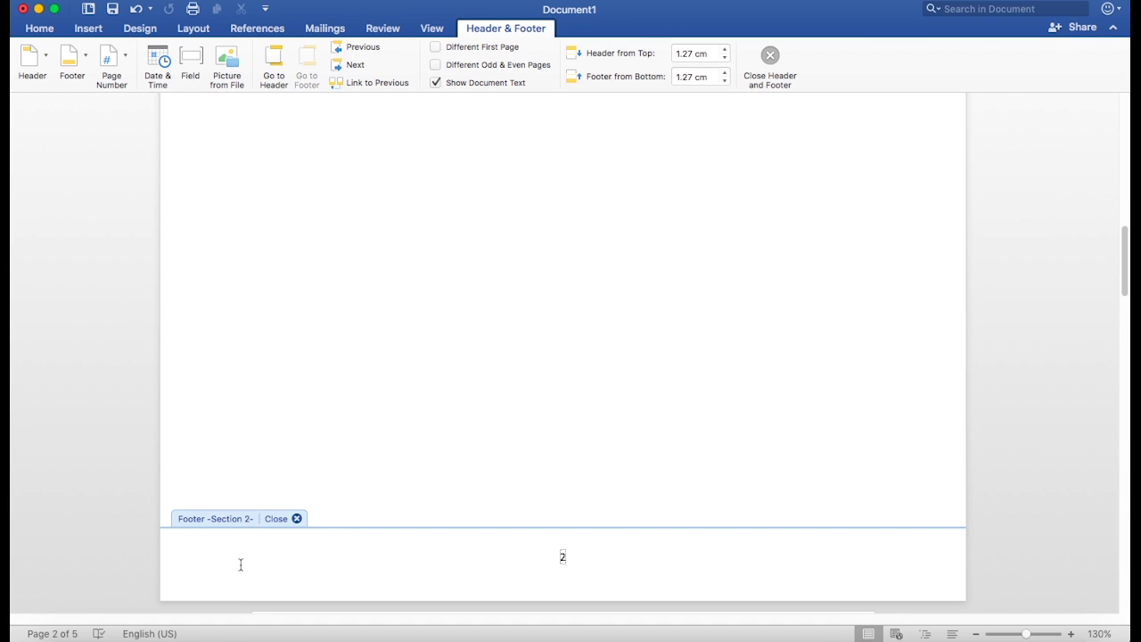
scroll(414, 344, "up", 1)
scroll(416, 339, "up", 10)
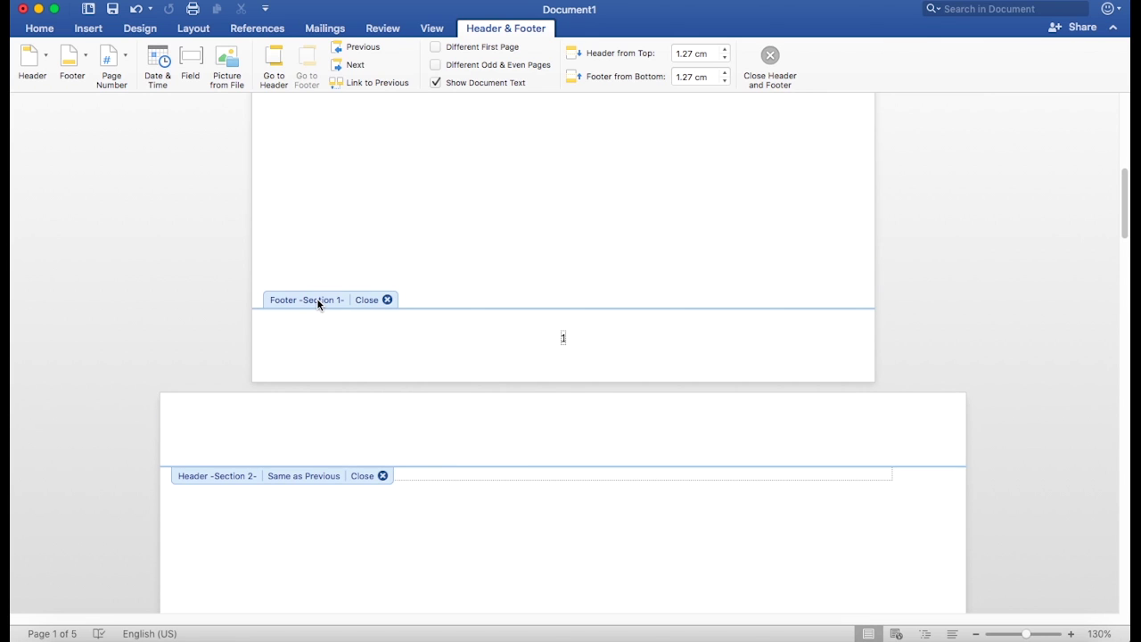
scroll(410, 359, "down", 10)
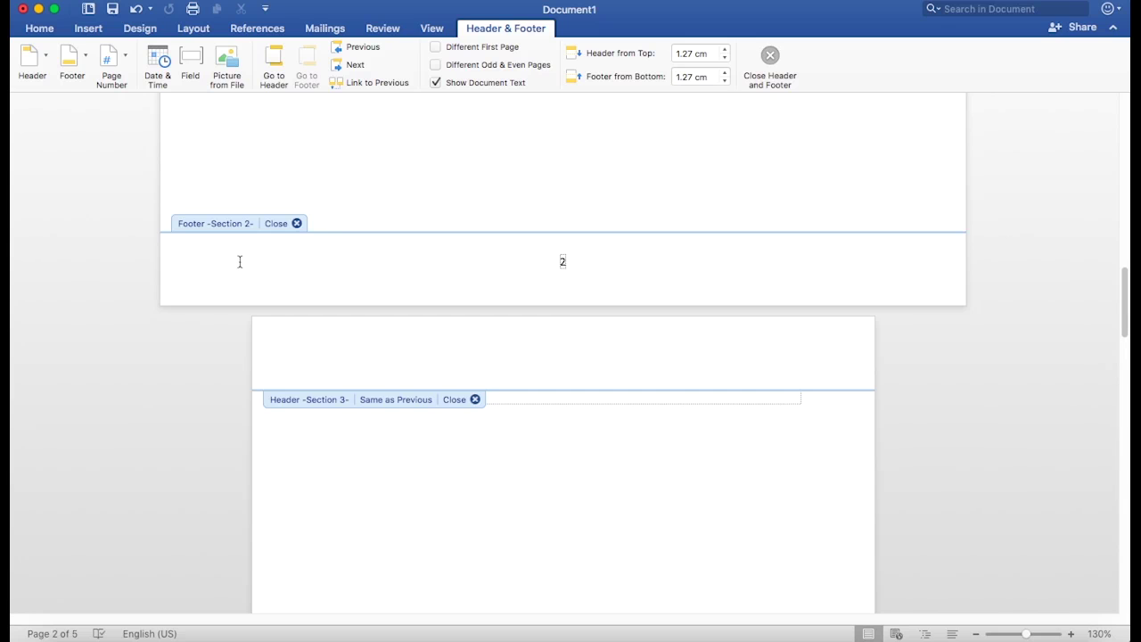
scroll(357, 267, "up", 10)
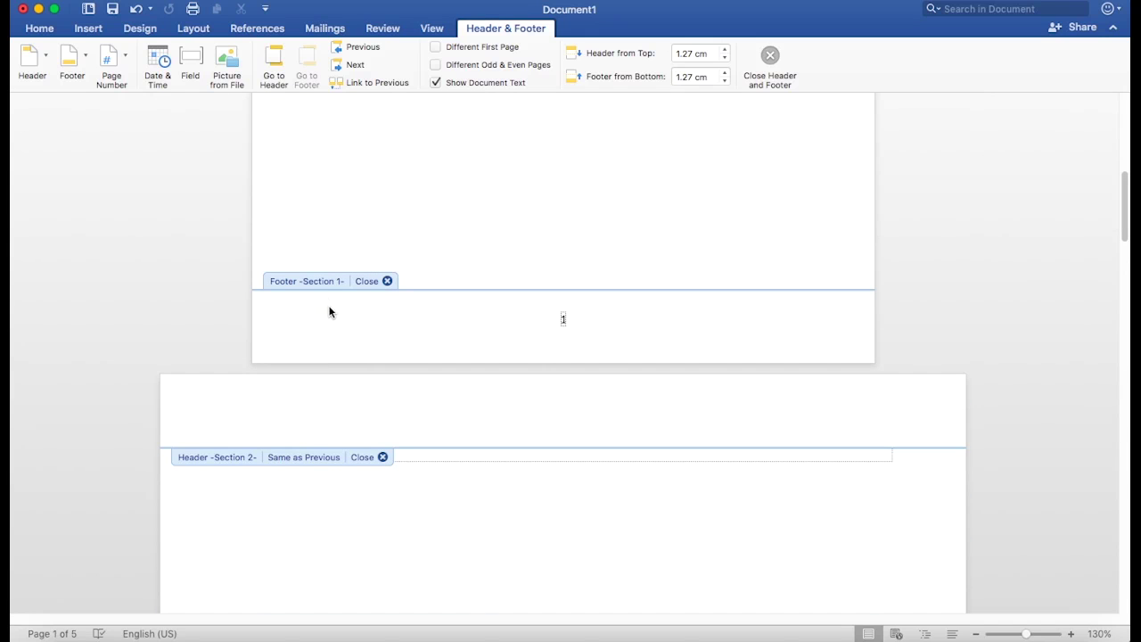
scroll(356, 304, "down", 10)
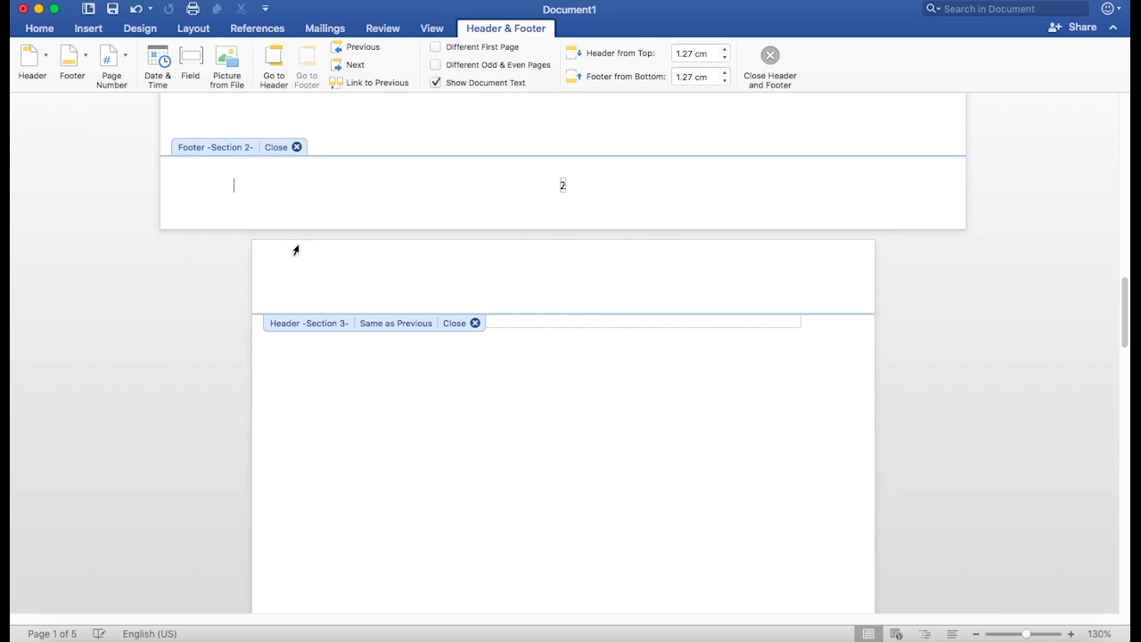
- Inspect the page number in page 2's footer and move to the footer line's start
left_click(250, 181)
left_click(563, 185)
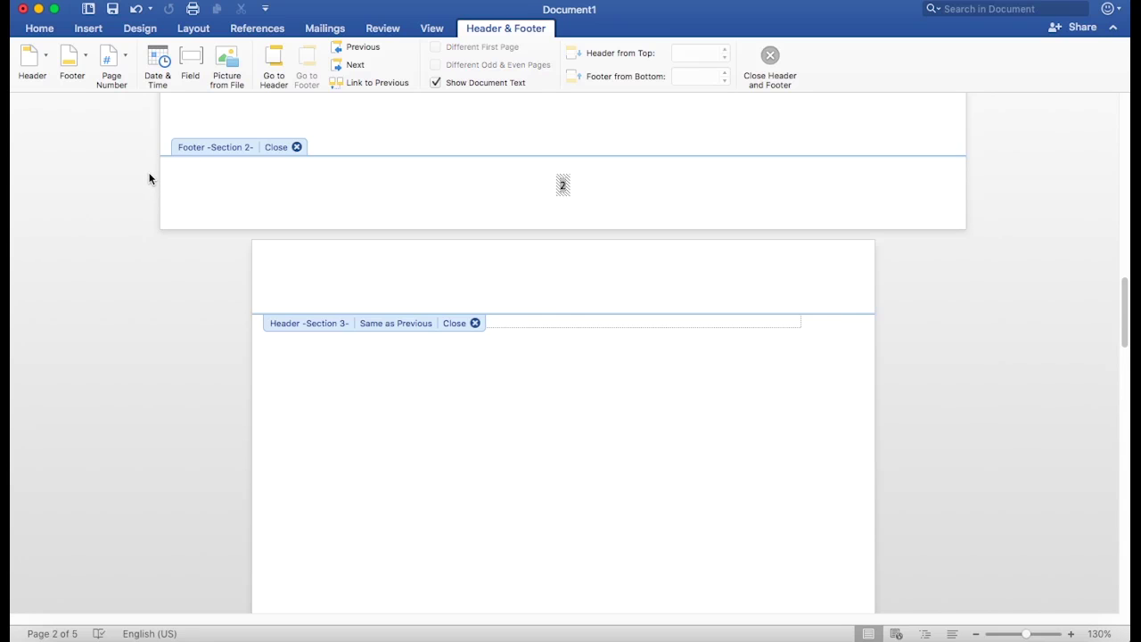
left_click(618, 190)
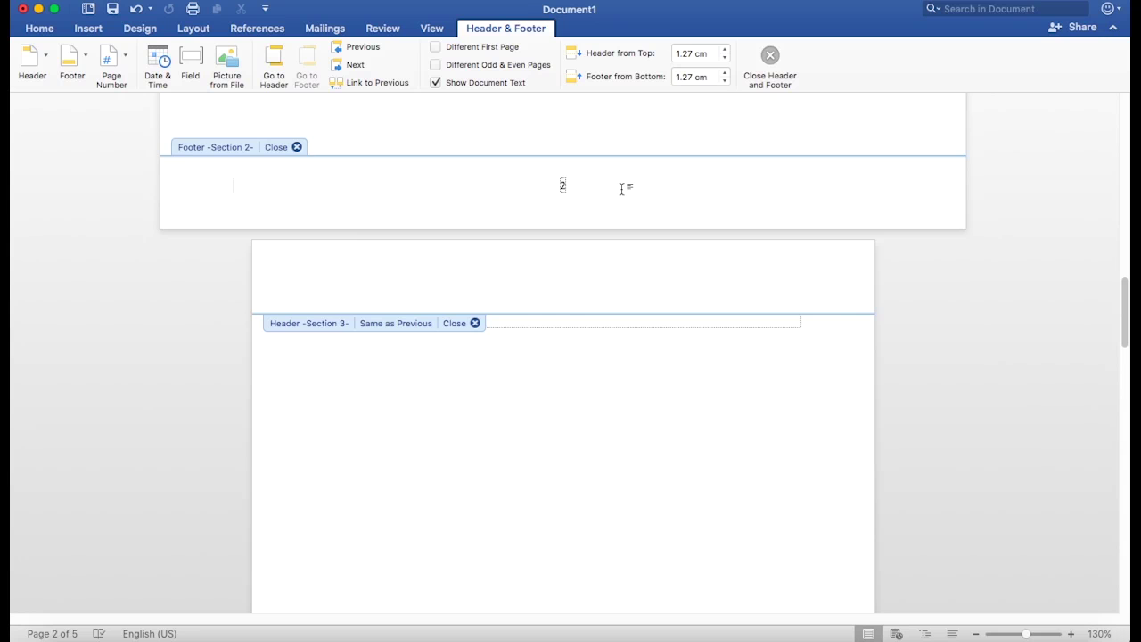
scroll(624, 190, "up", 2)
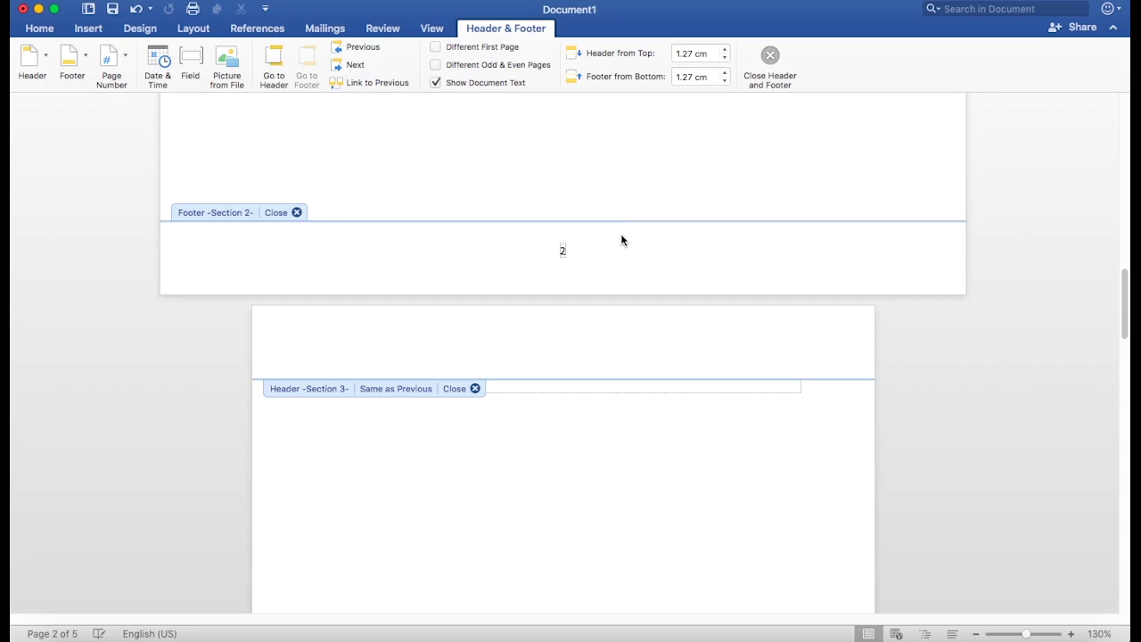
key("Home")
scroll(482, 248, "up", 10)
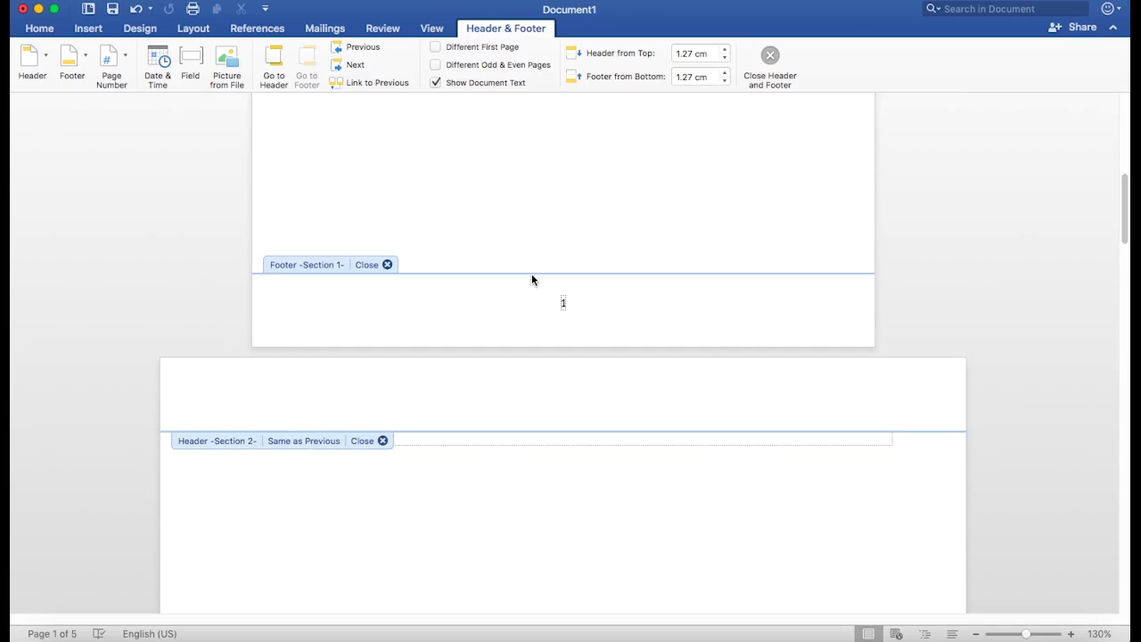
scroll(532, 287, "down", 10)
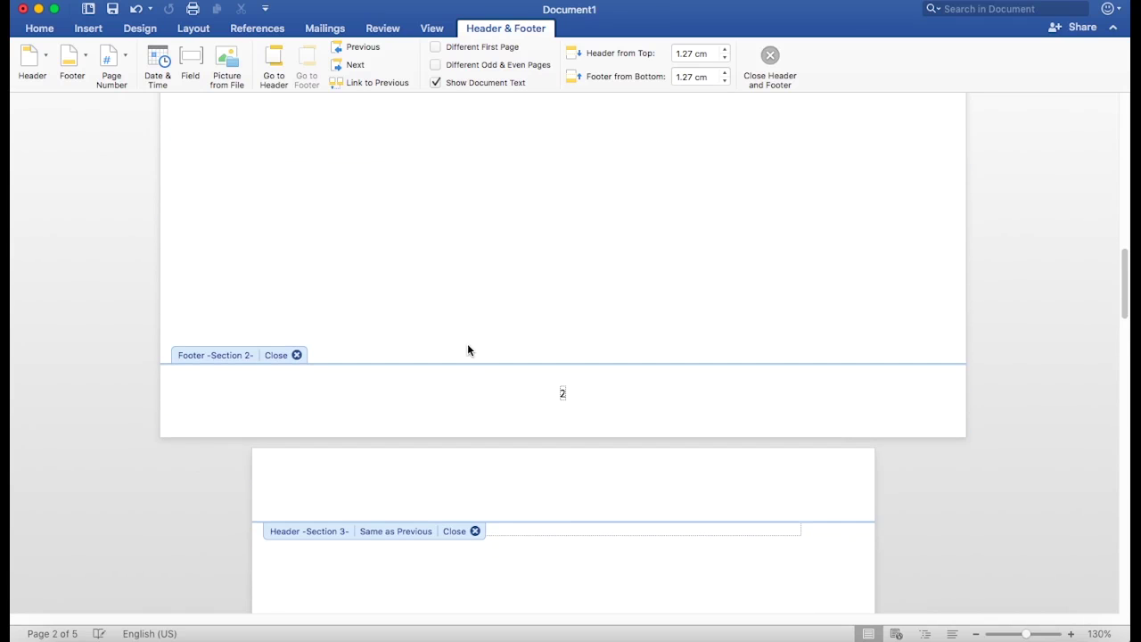
- Unlink the Section 3 and Section 4 footers from their previous sections
left_click(351, 66)
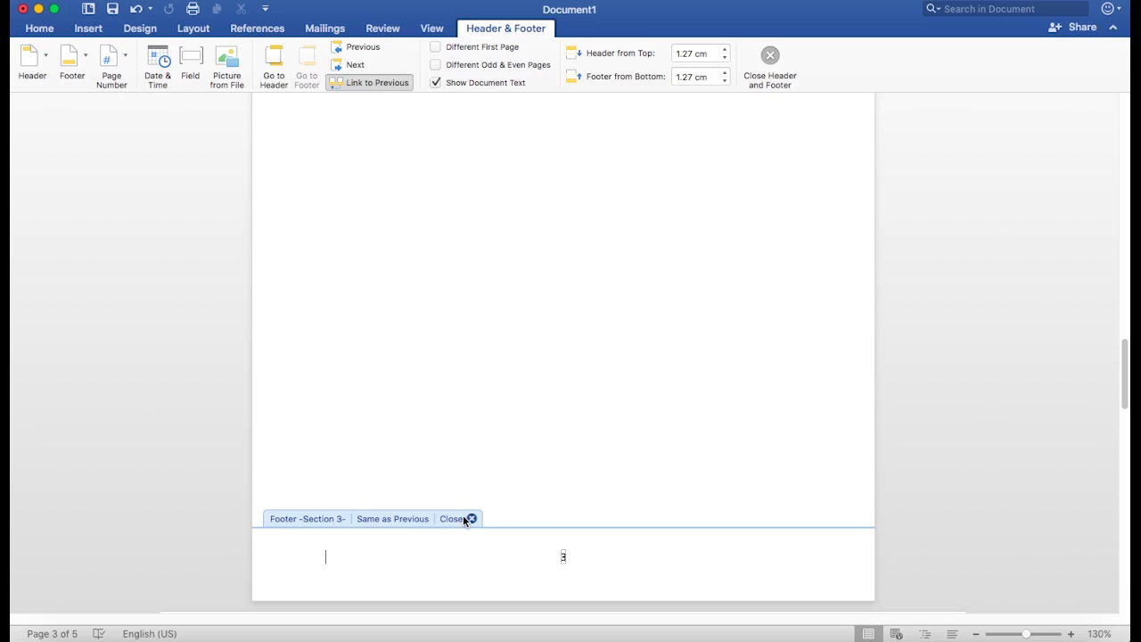
left_click(370, 84)
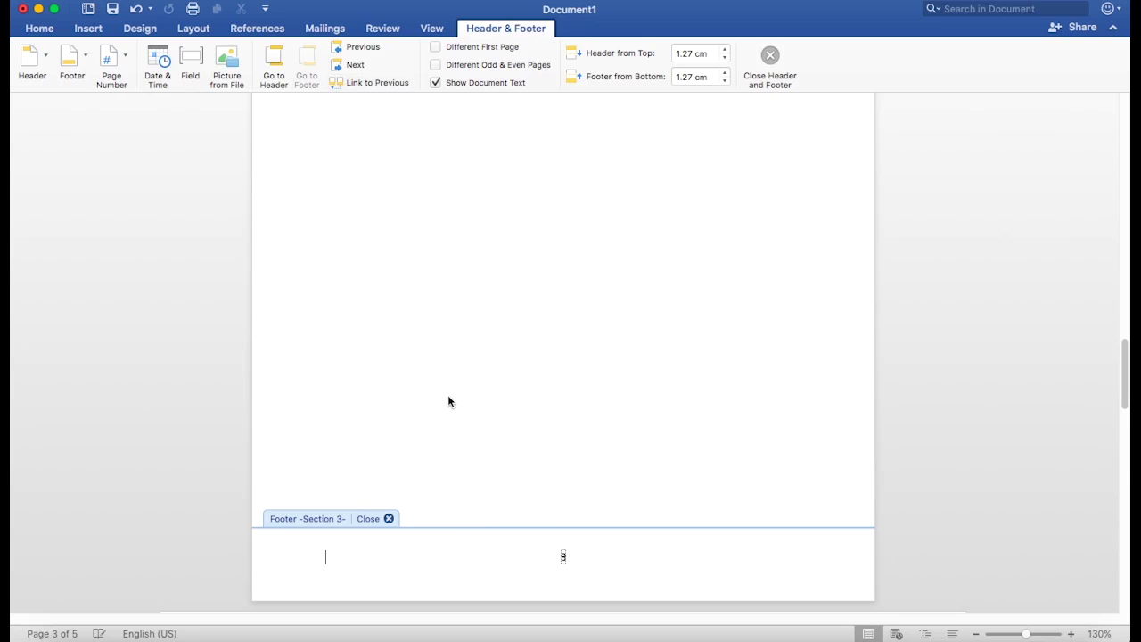
scroll(447, 446, "down", 3)
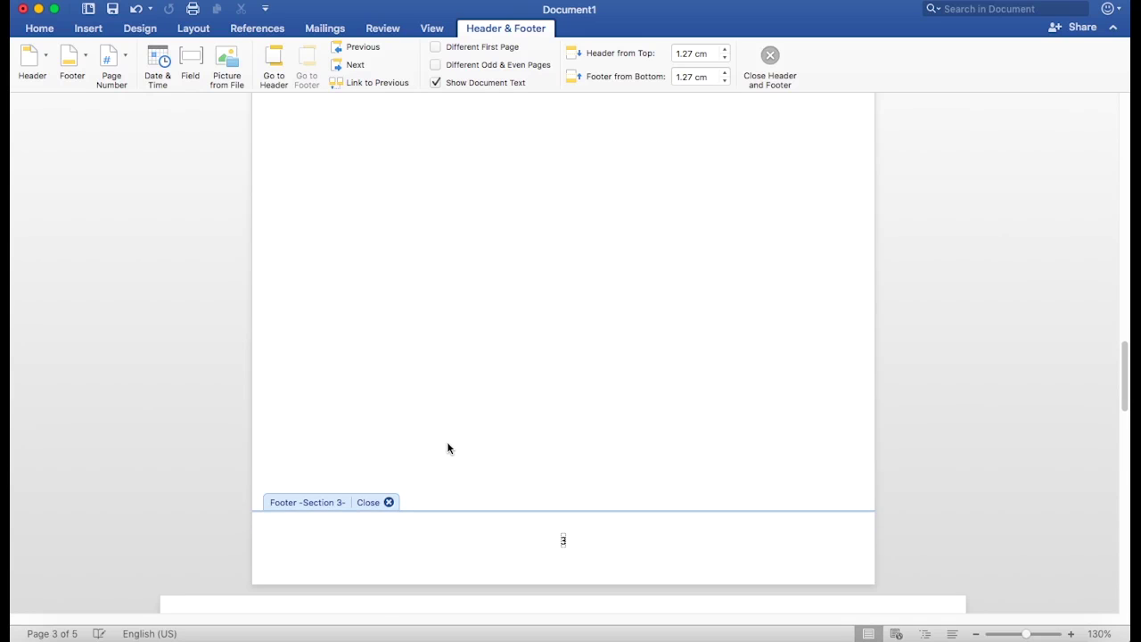
left_click(354, 65)
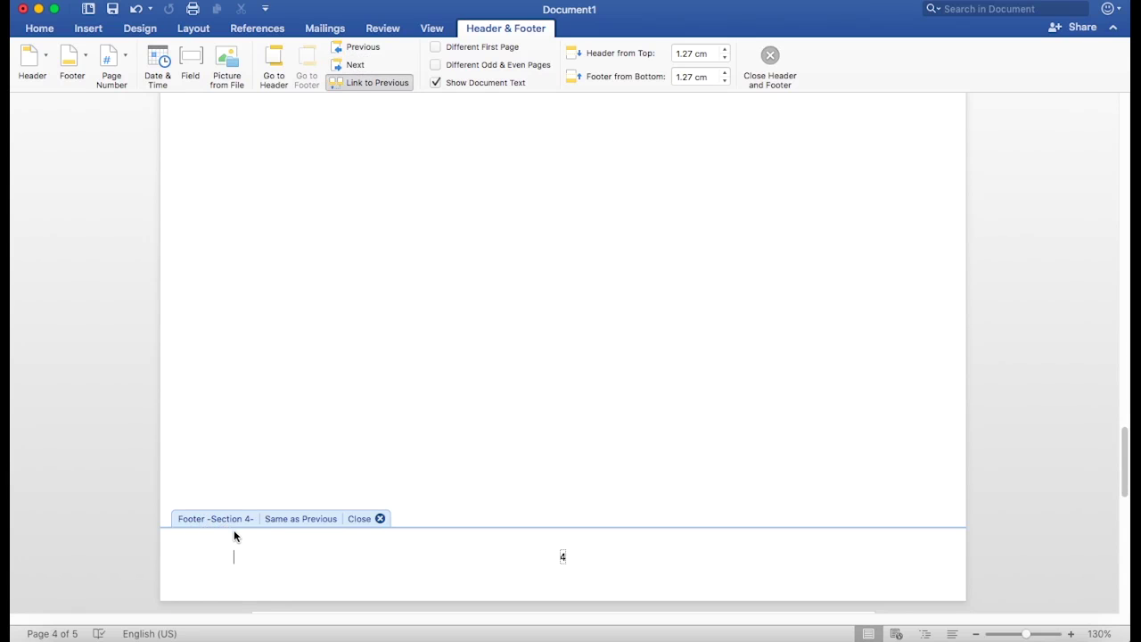
left_click(366, 84)
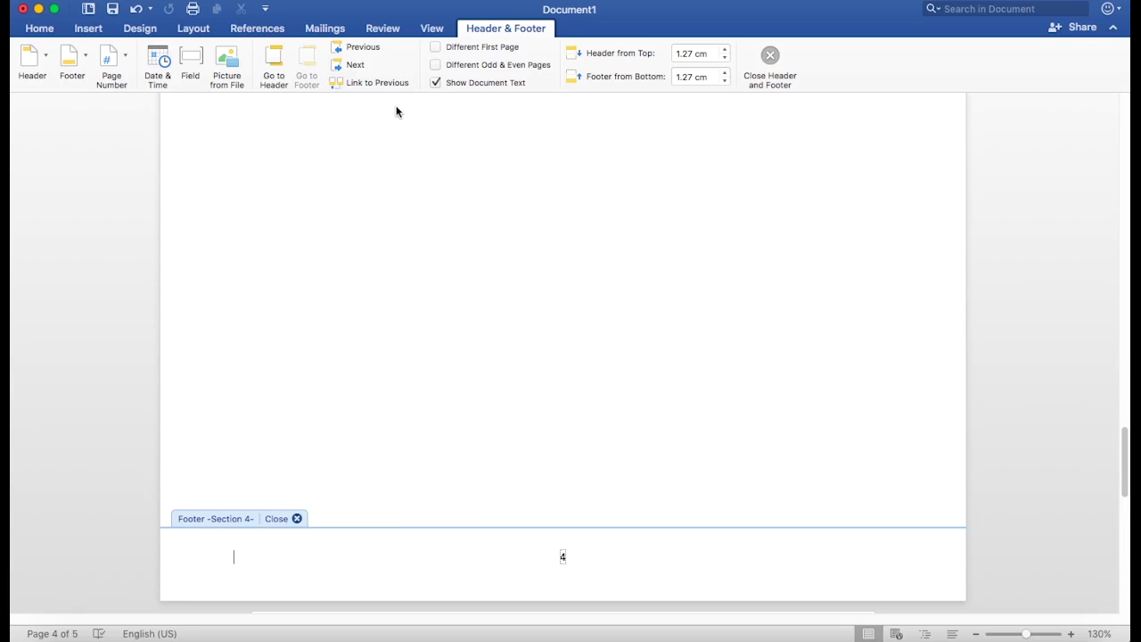
- Go back to Section 1 and delete the page number from page 1's footer
left_click(366, 53)
left_click(366, 54)
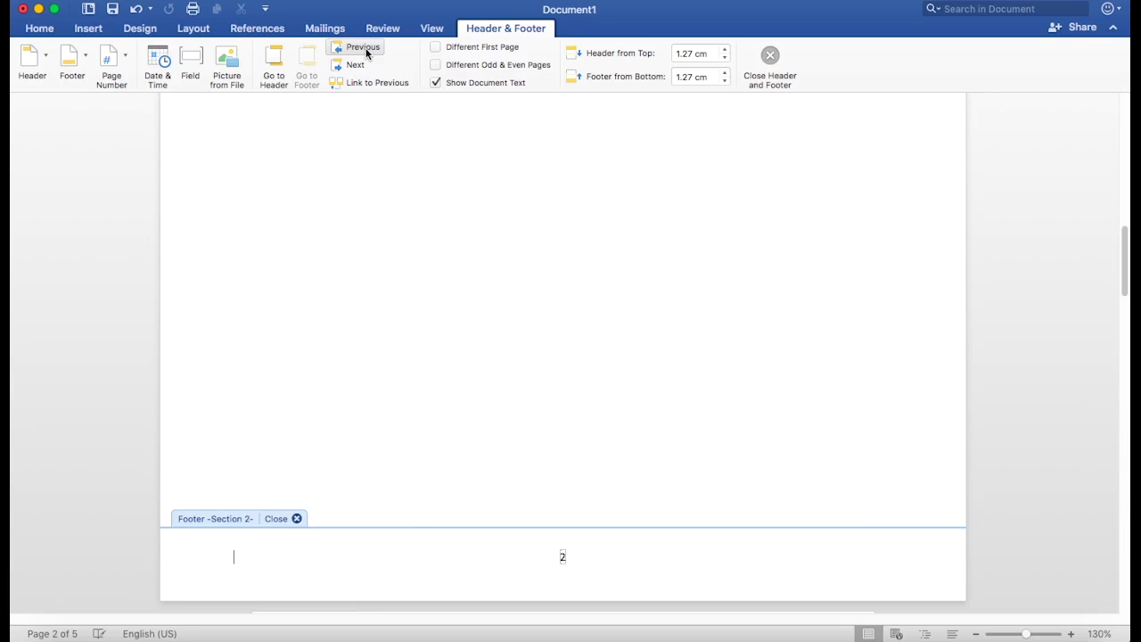
left_click(367, 54)
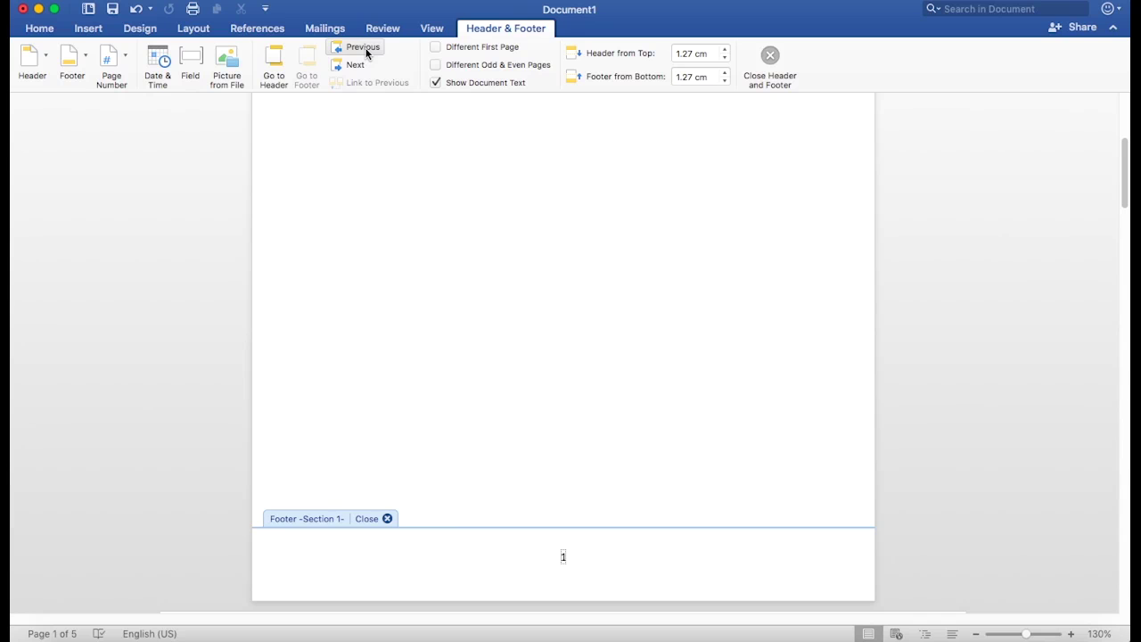
left_click(563, 557)
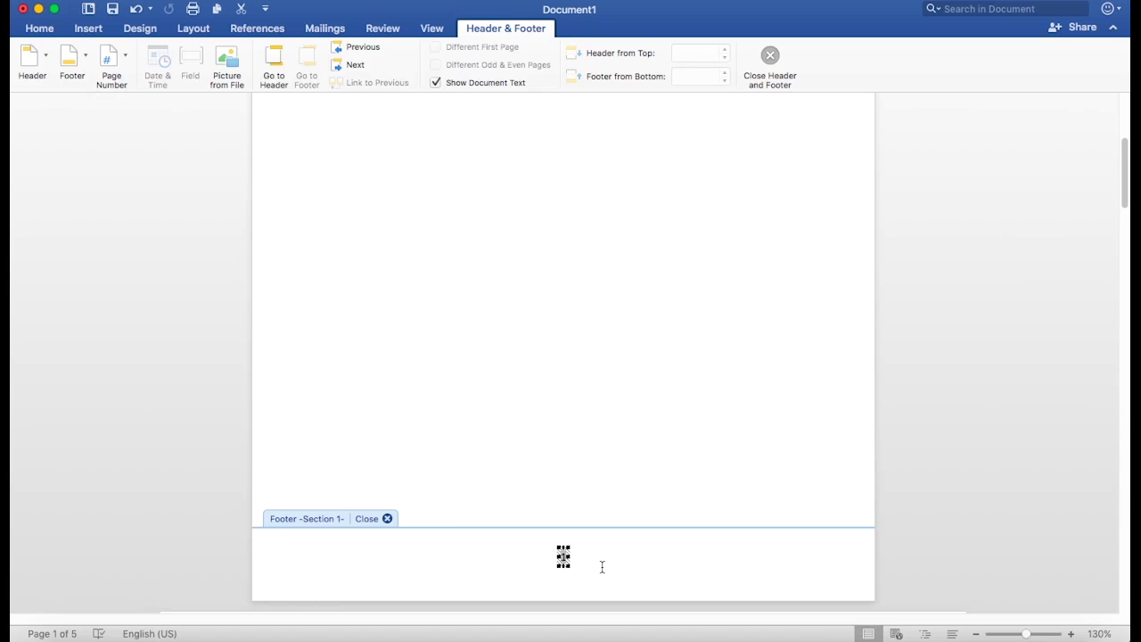
key("Delete")
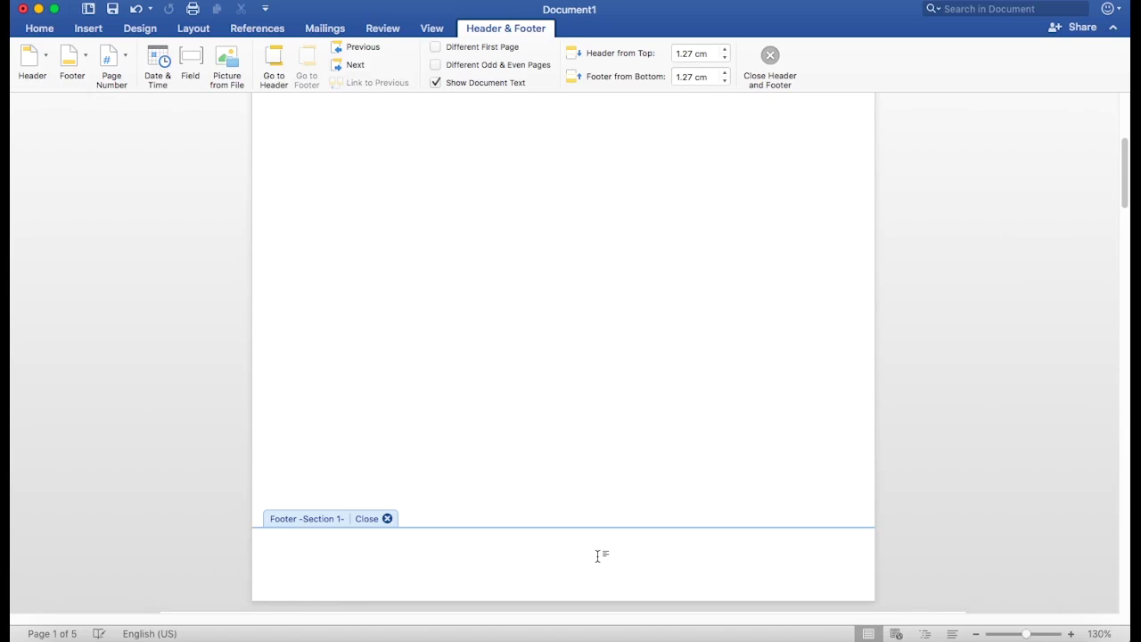
- Return to the Section 2 footer and place the insertion point beside page number 2
left_click(355, 68)
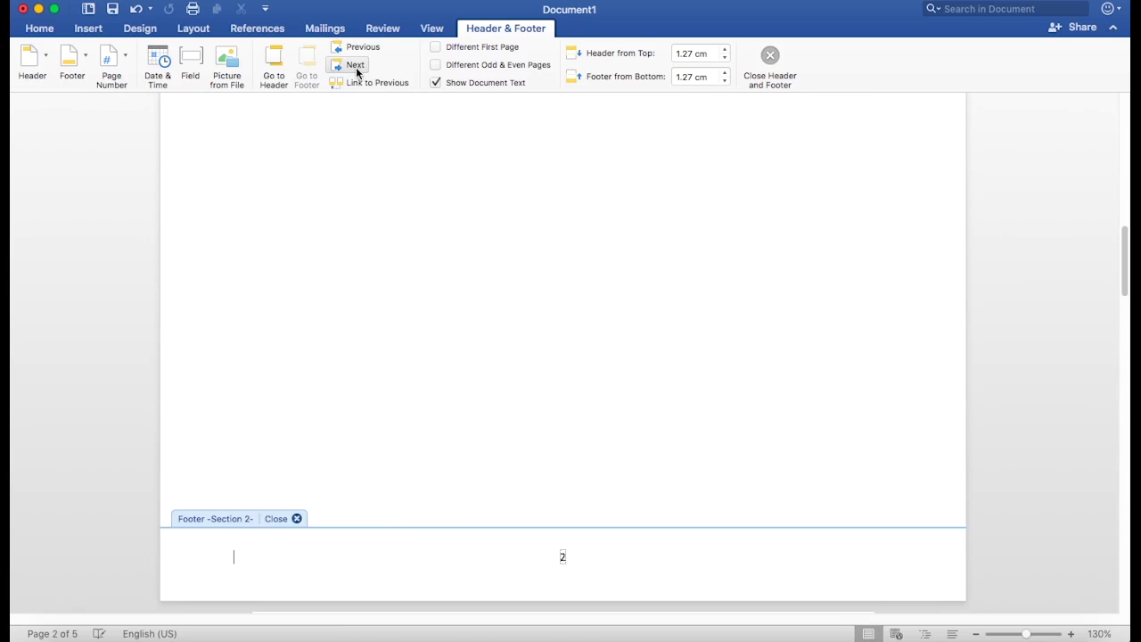
left_click(565, 558)
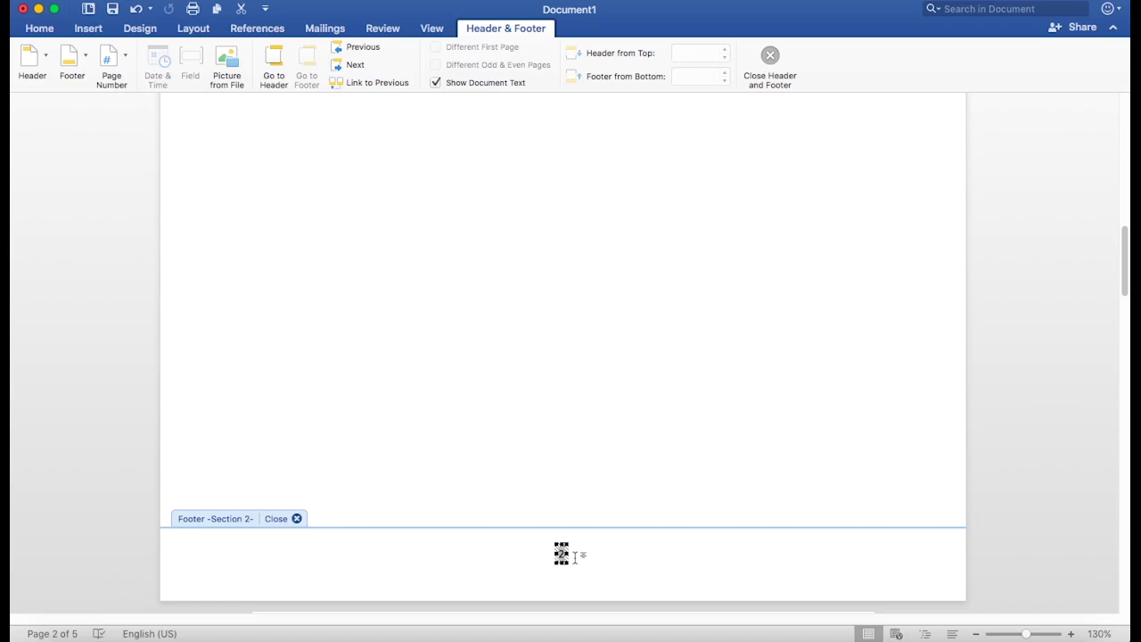
left_click(422, 556)
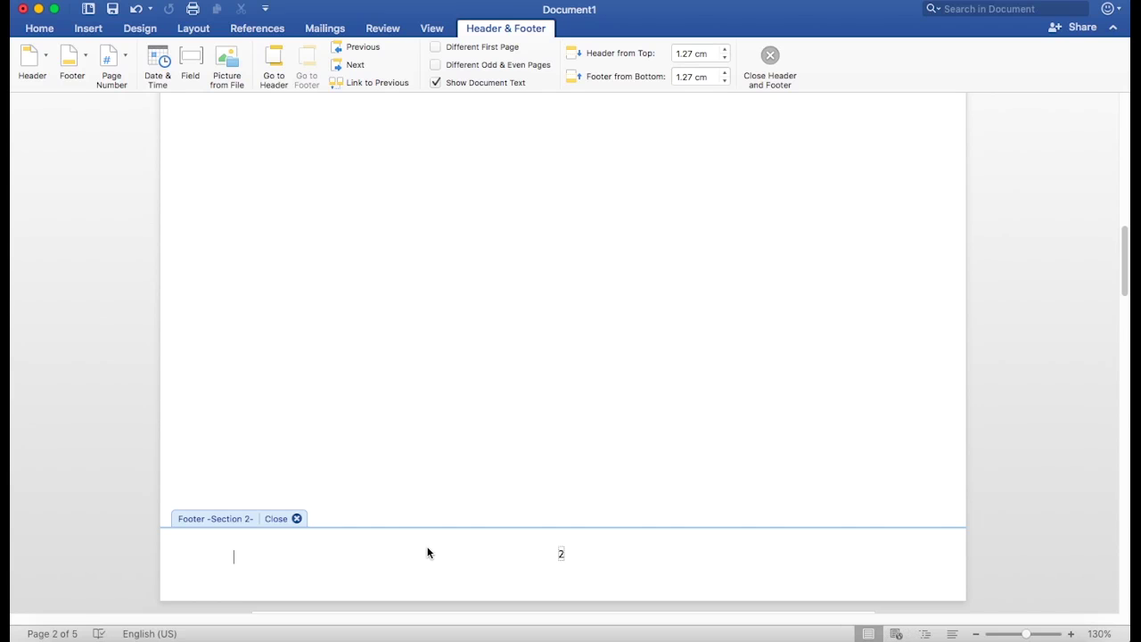
left_click(420, 546)
left_click(415, 551)
- Format Section 2's page numbers as i, ii, iii, starting at i
left_click(114, 66)
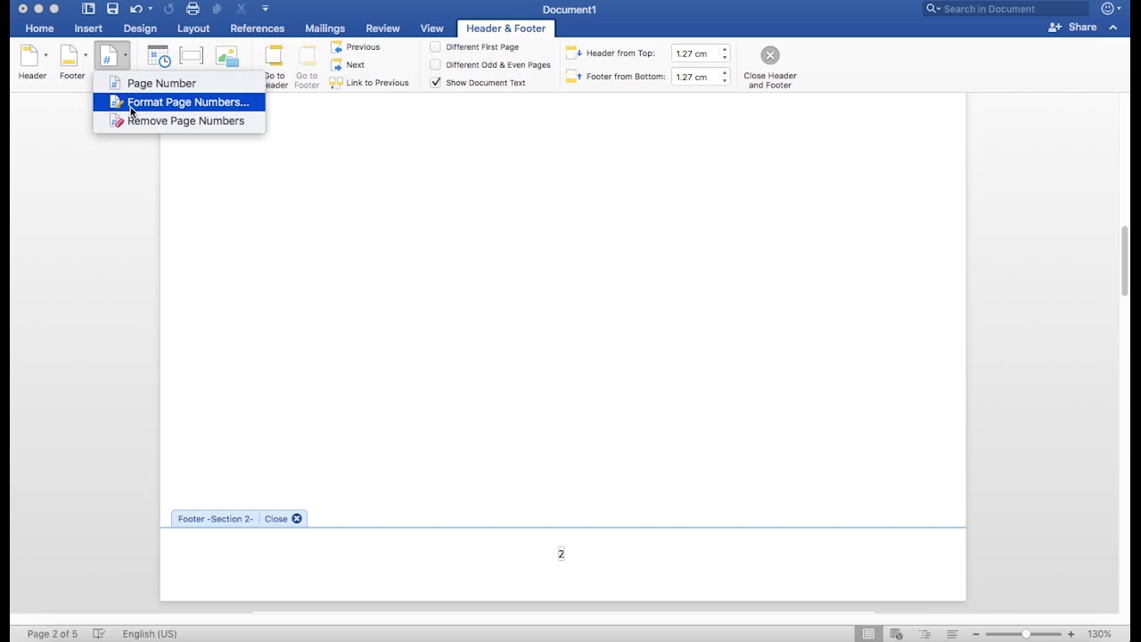
left_click(184, 105)
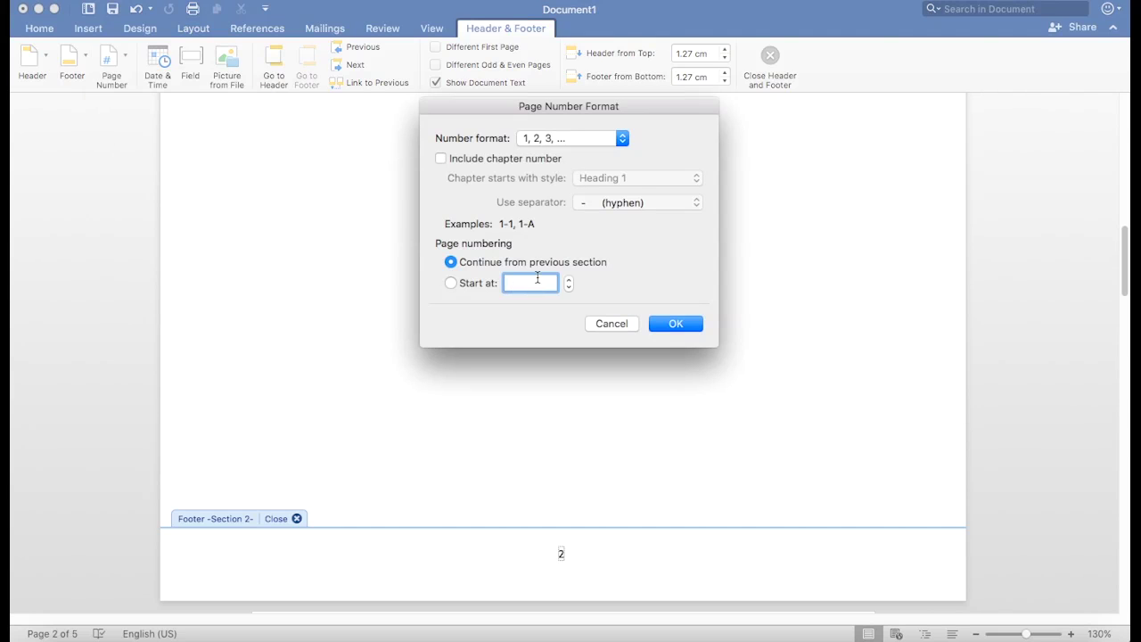
left_click(452, 284)
left_click(575, 141)
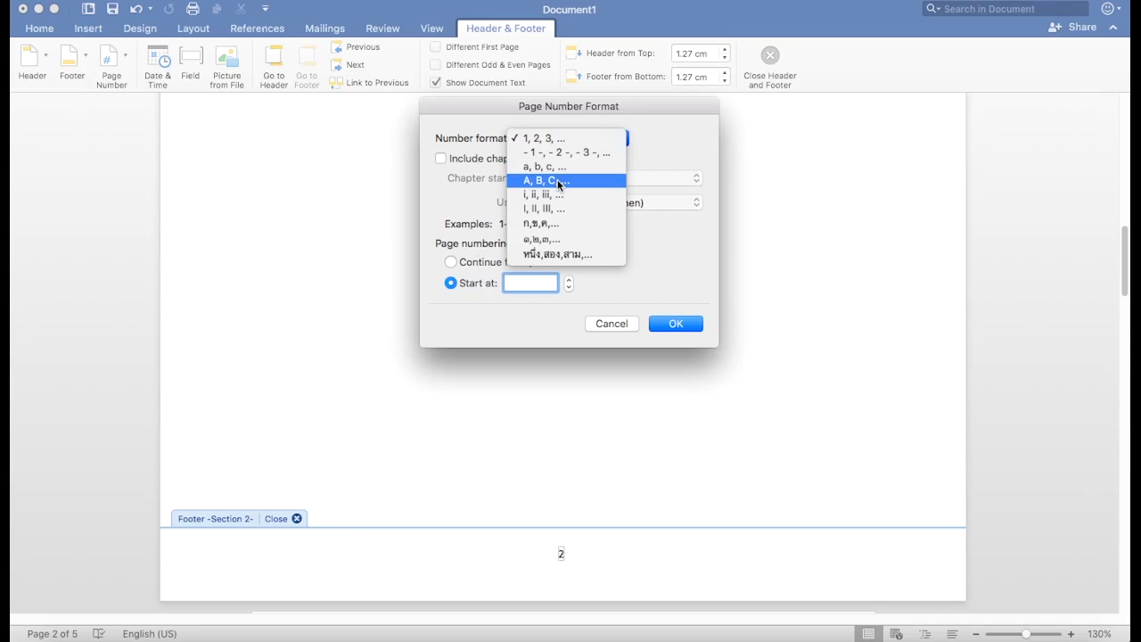
left_click(455, 140)
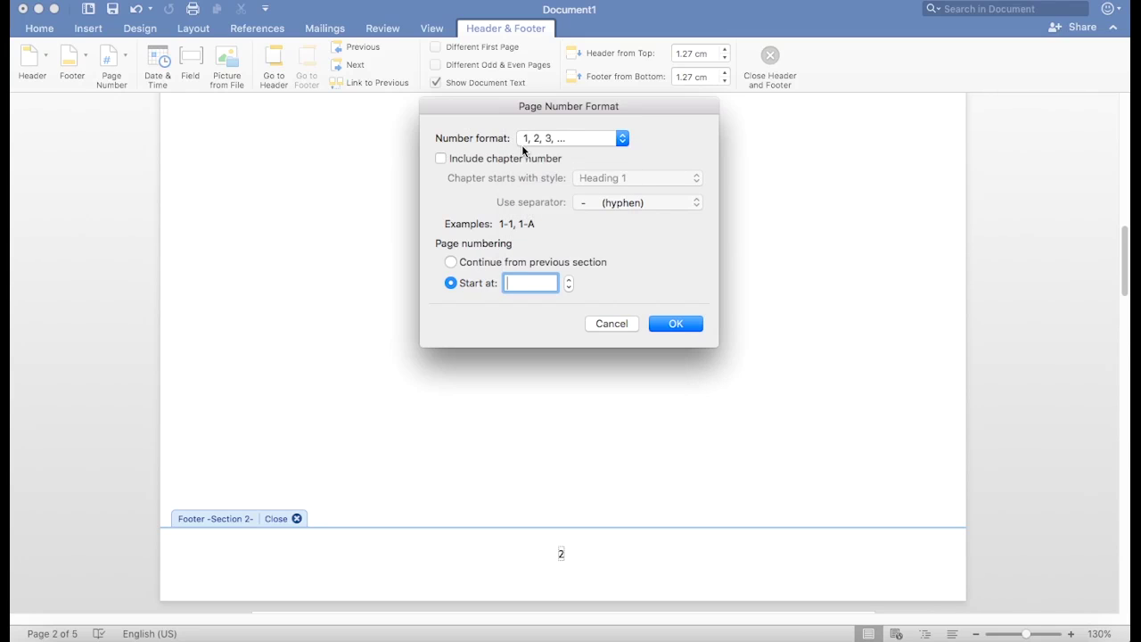
left_click(584, 141)
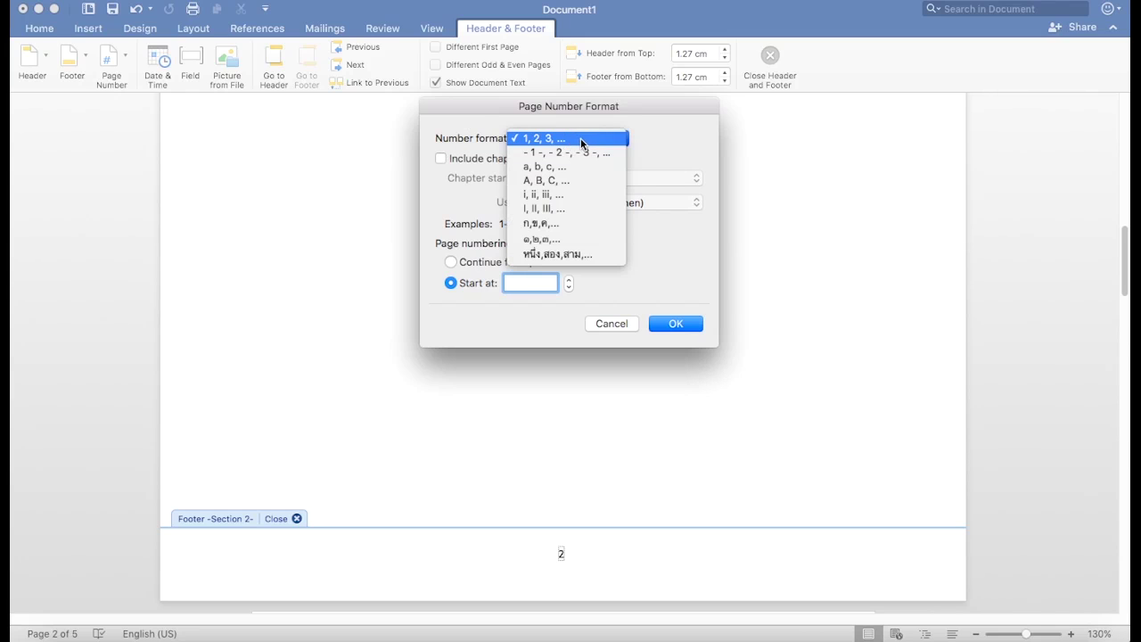
left_click(557, 193)
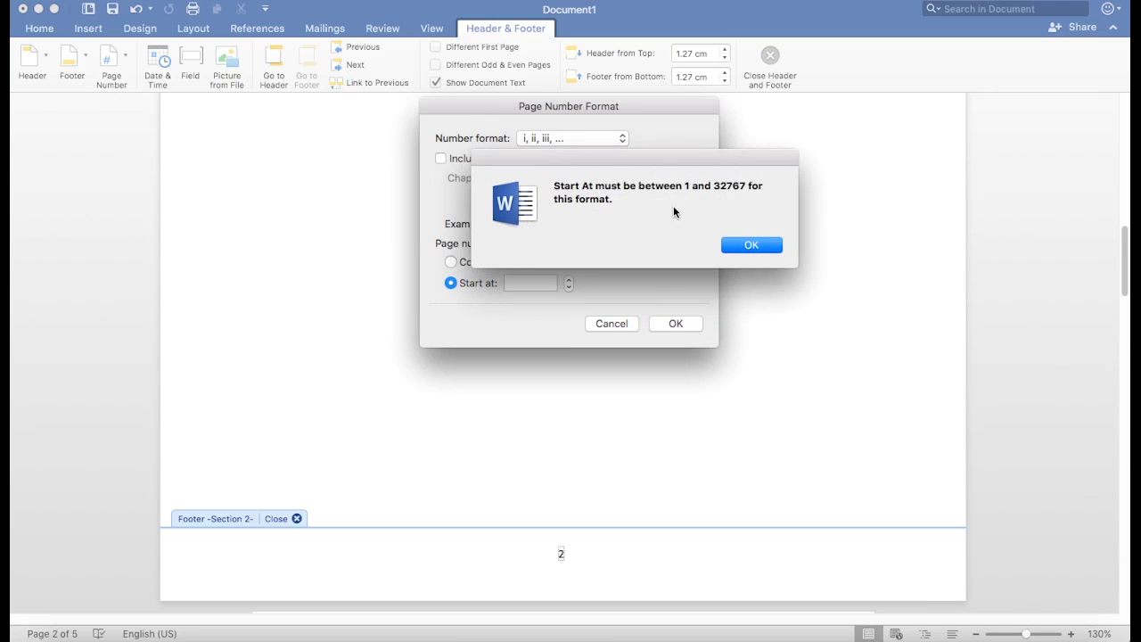
left_click(753, 244)
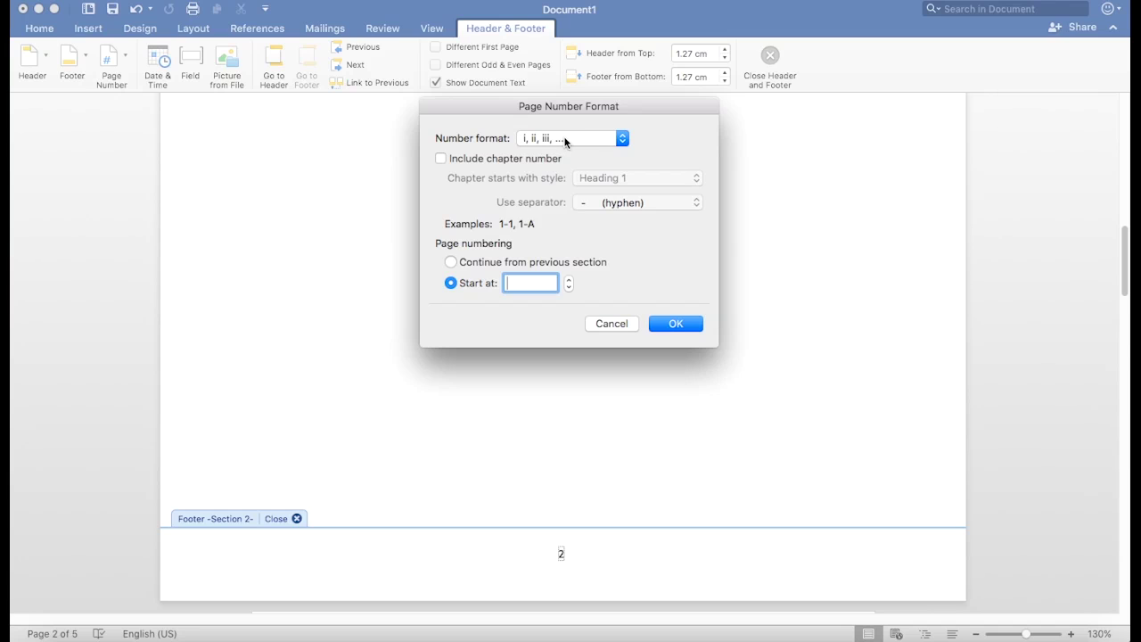
type("i")
left_click(675, 325)
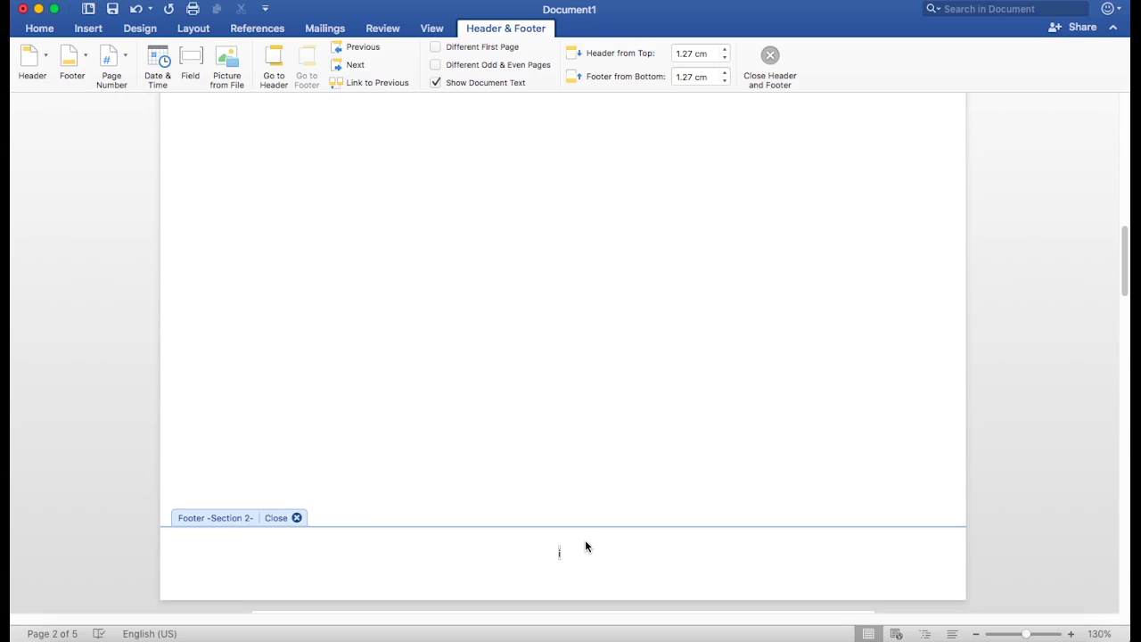
- In the Section 3 footer, set page numbering to Start at 1
left_click(354, 66)
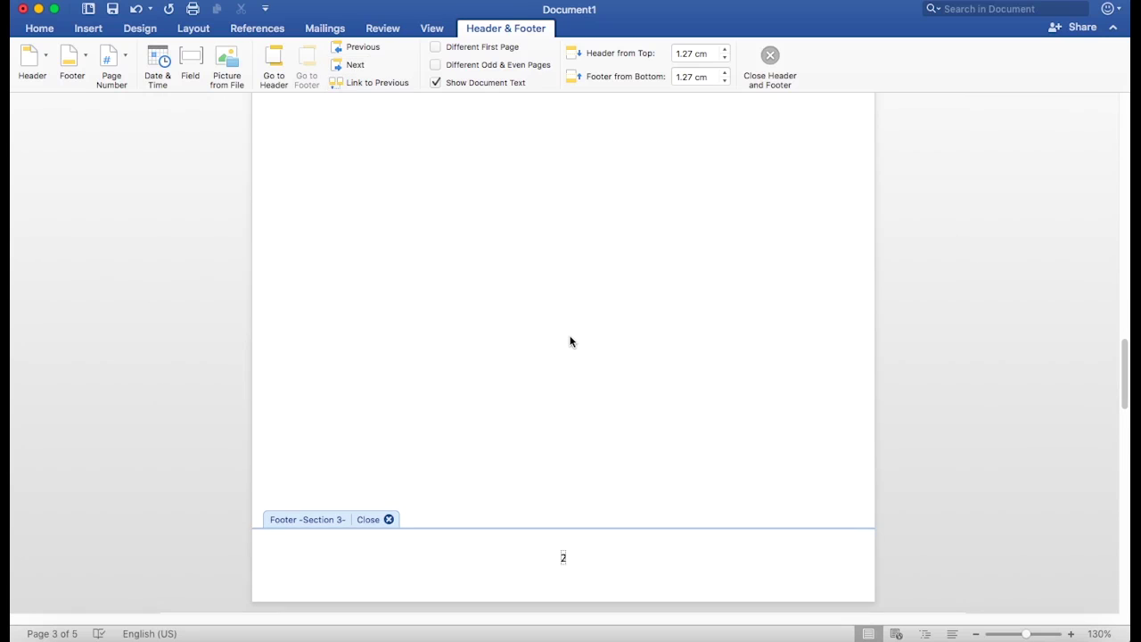
scroll(570, 347, "up", 10)
scroll(579, 333, "down", 10)
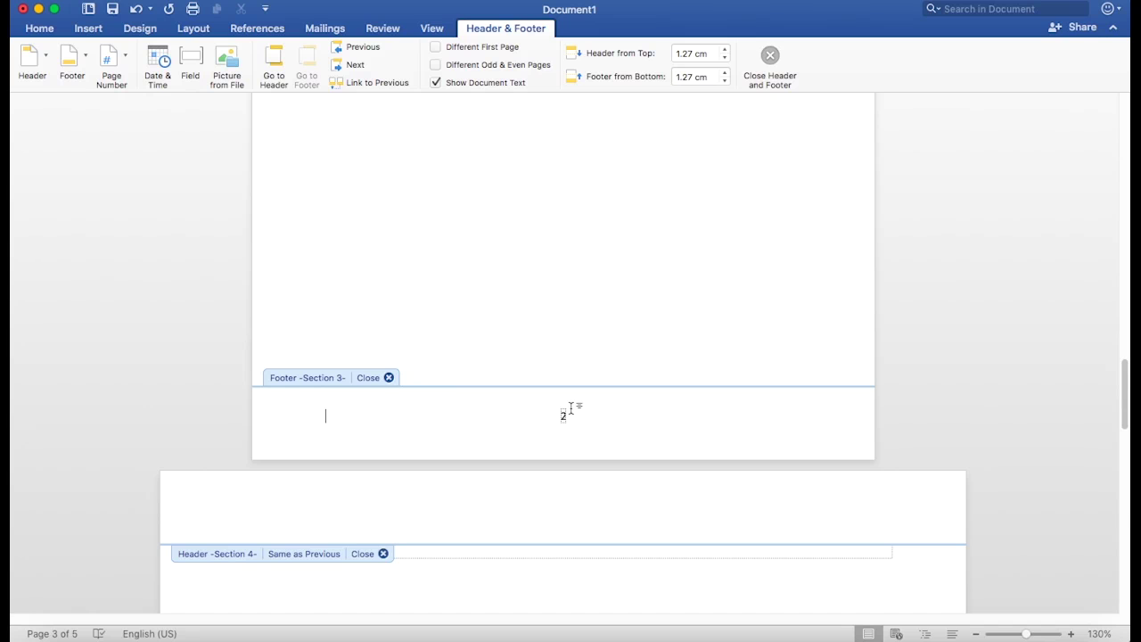
left_click(115, 61)
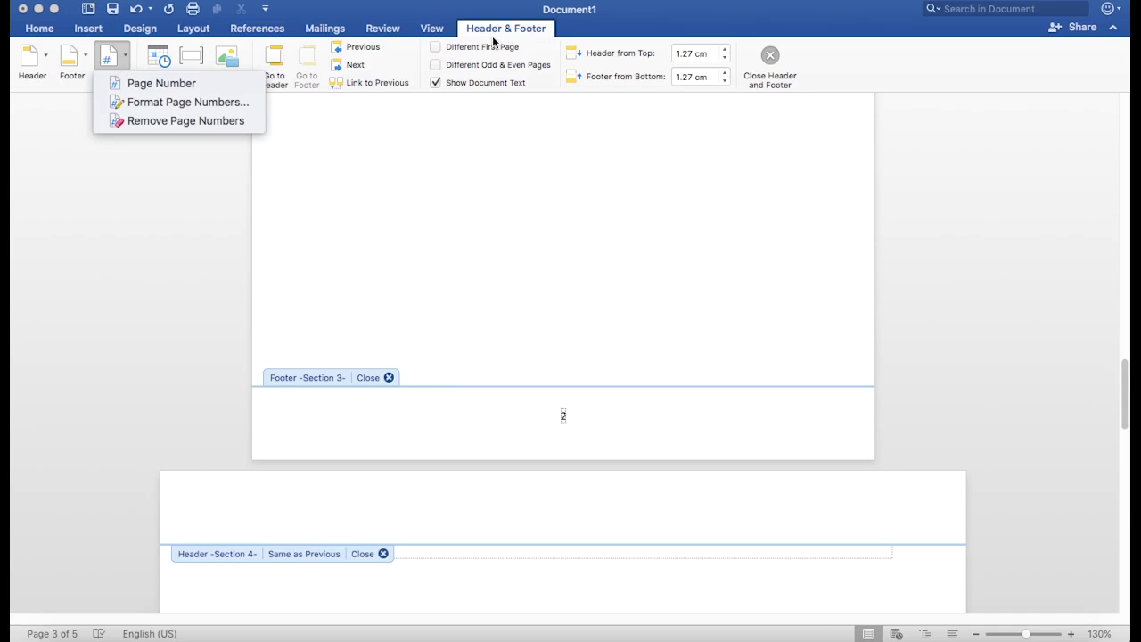
left_click(111, 68)
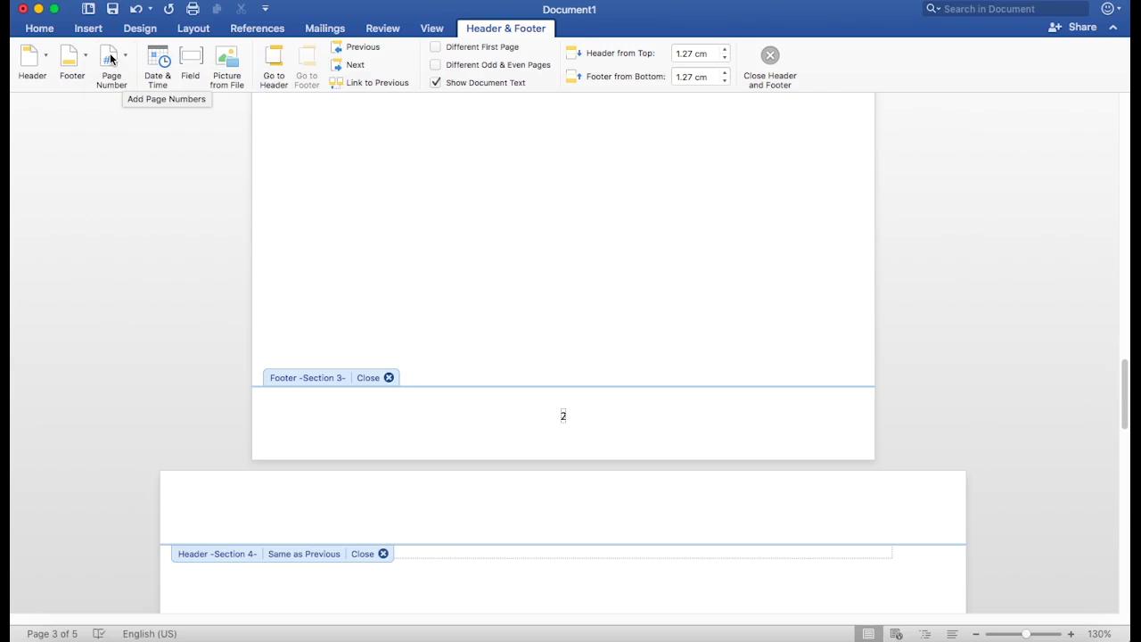
left_click(121, 78)
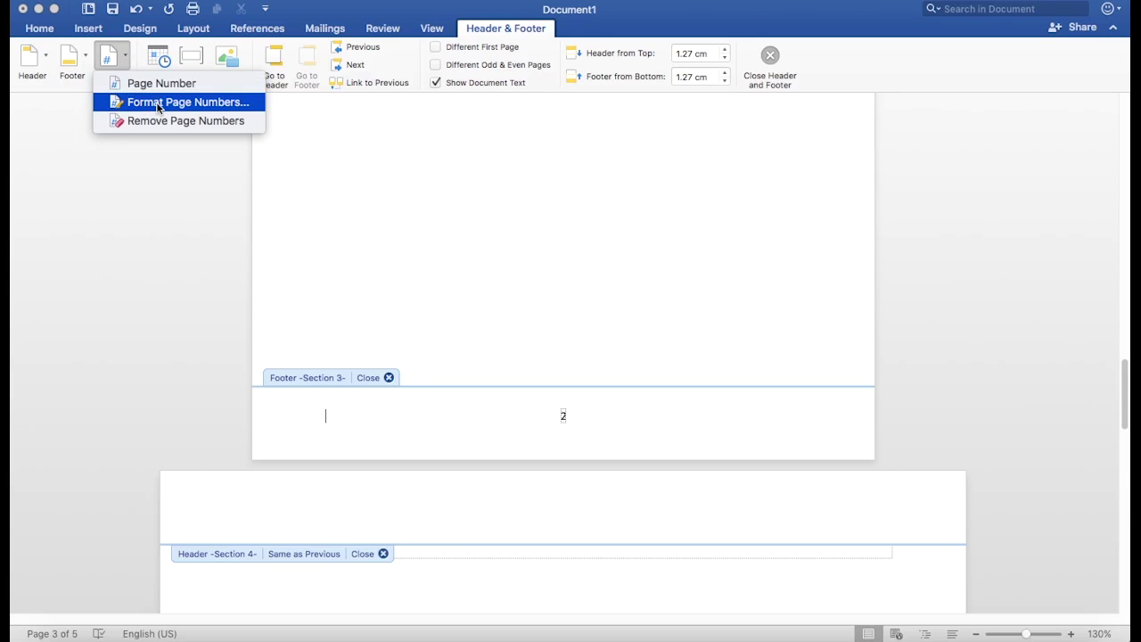
left_click(205, 105)
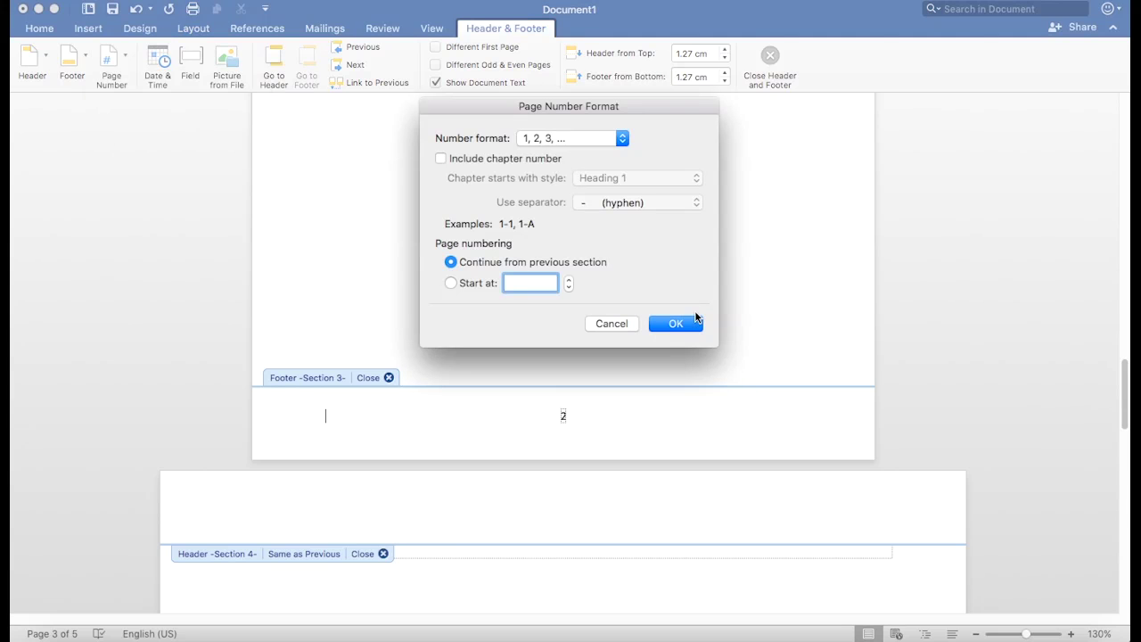
left_click(450, 284)
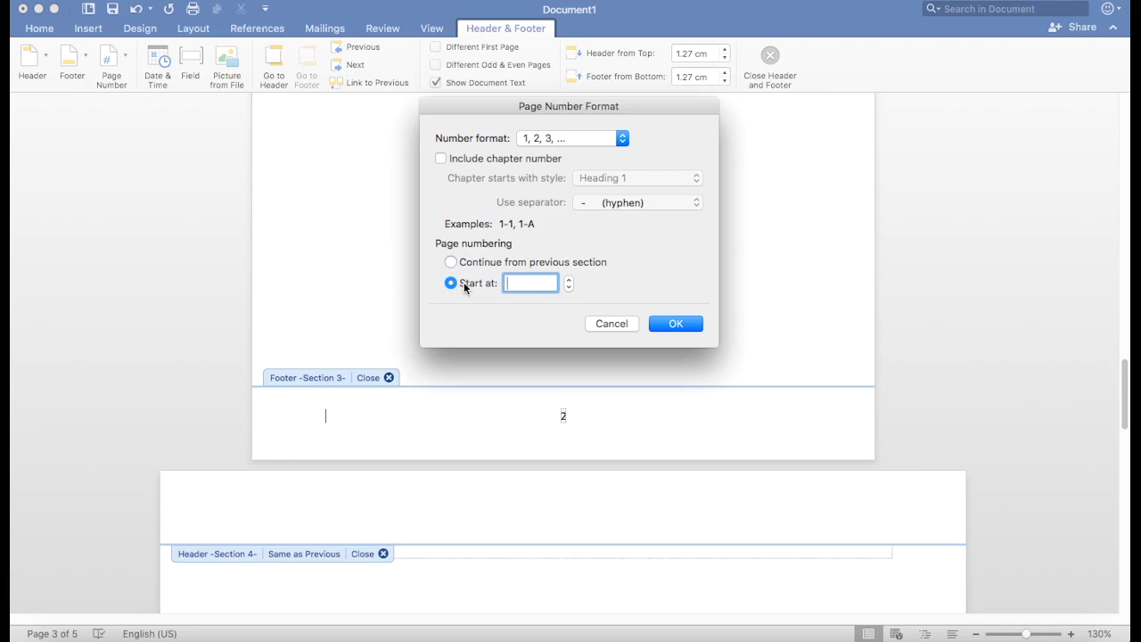
left_click(568, 280)
left_click(671, 323)
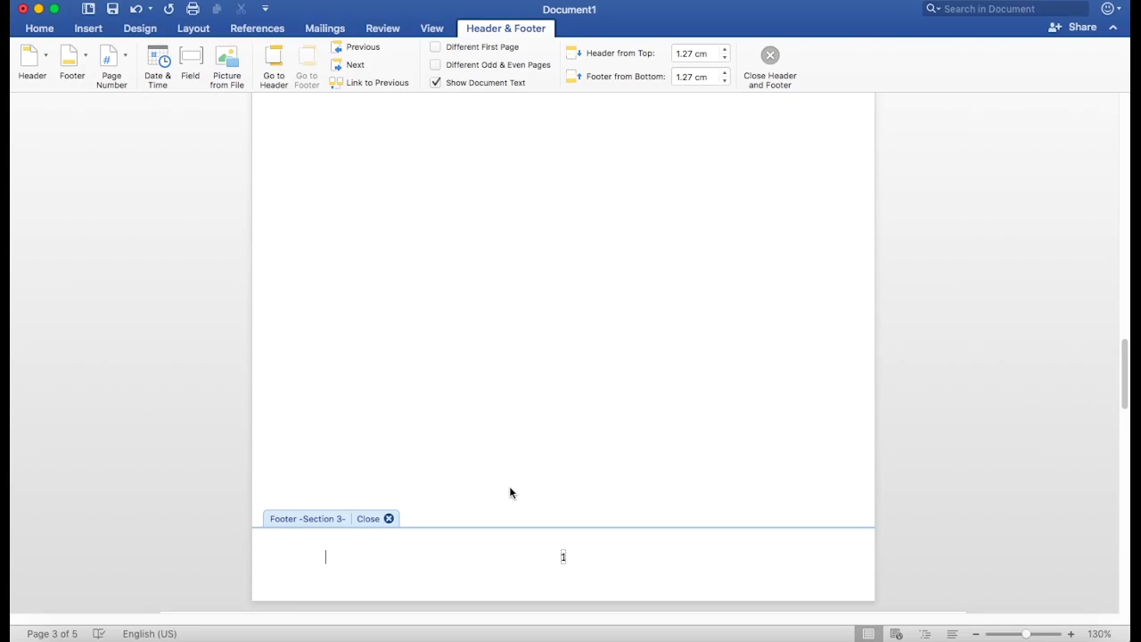
scroll(562, 535, "down", 1)
scroll(565, 522, "down", 5)
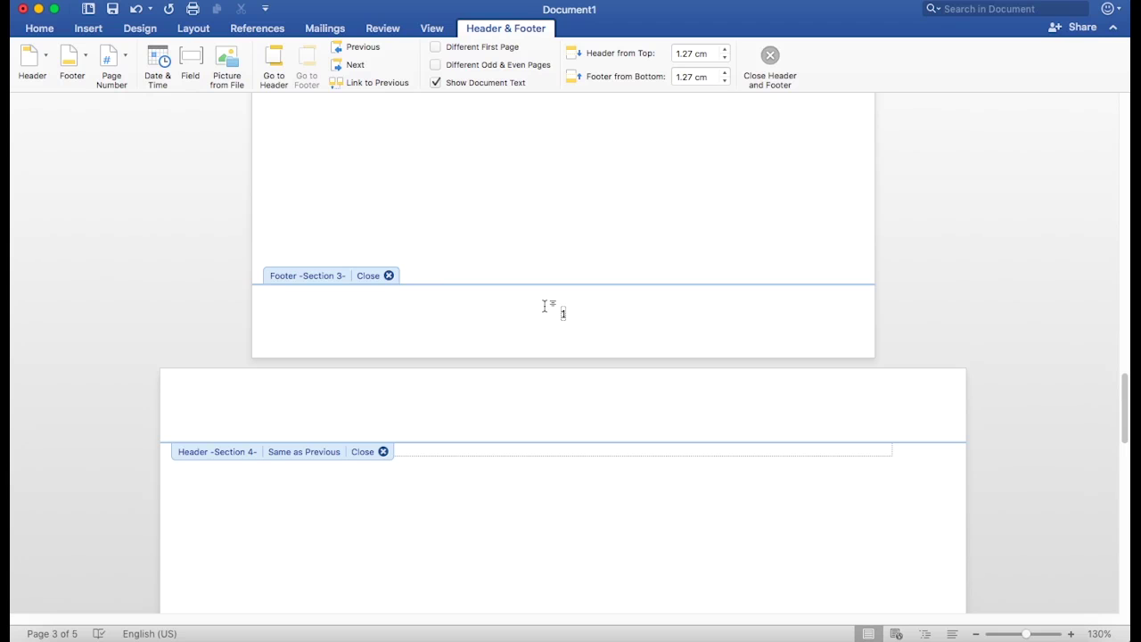
- Visit the Section 4 footer, then go back to the Section 1 footer
left_click(354, 67)
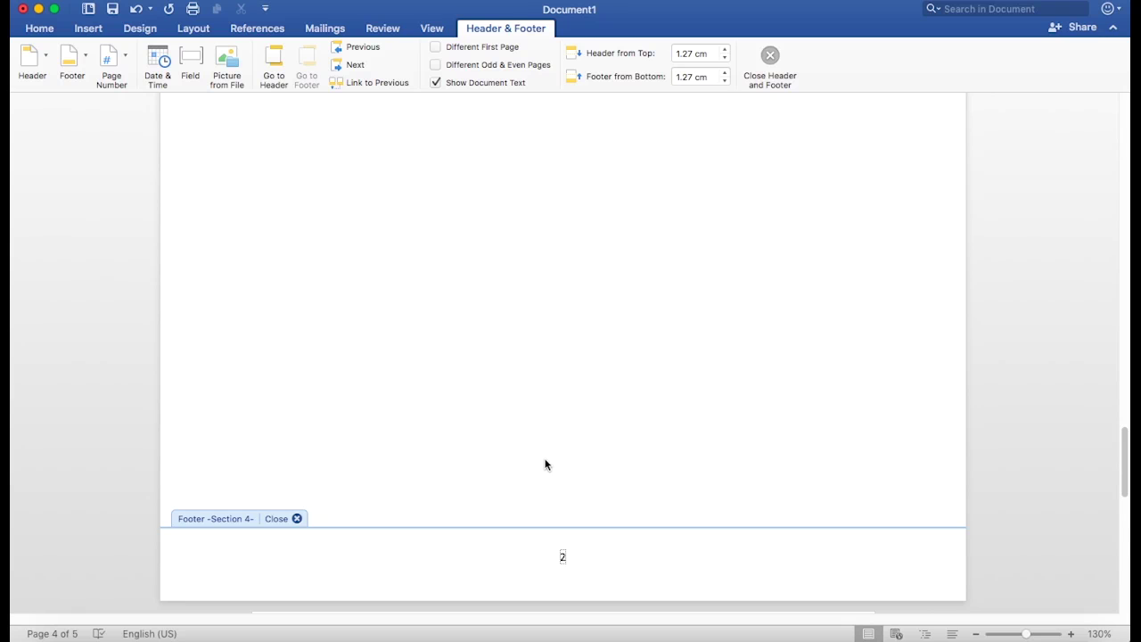
scroll(546, 454, "up", 10)
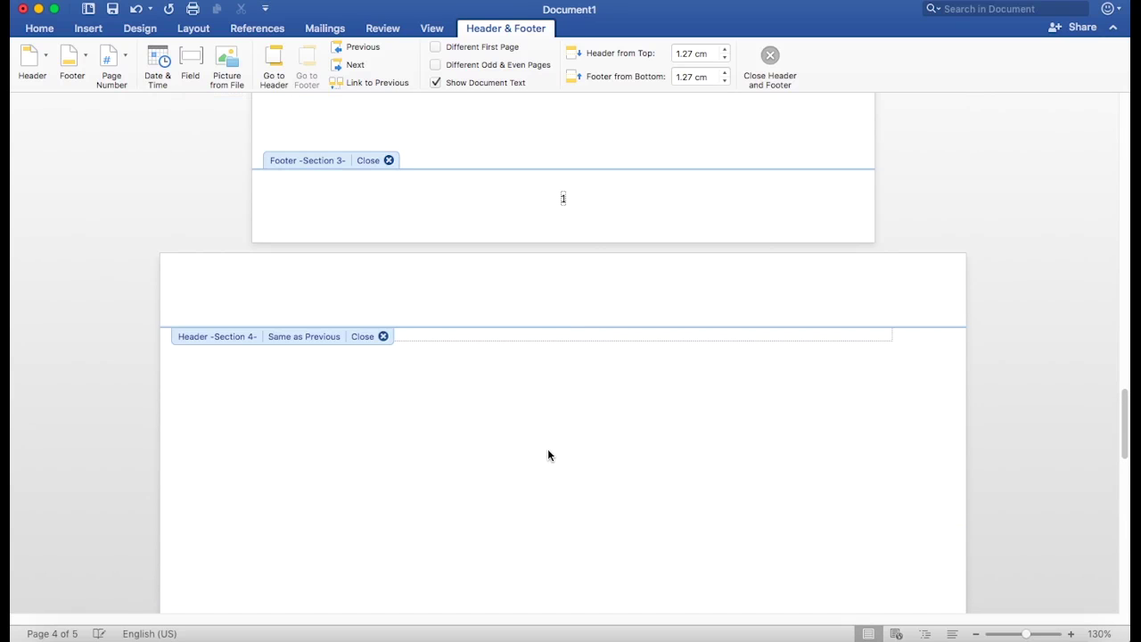
left_click(353, 46)
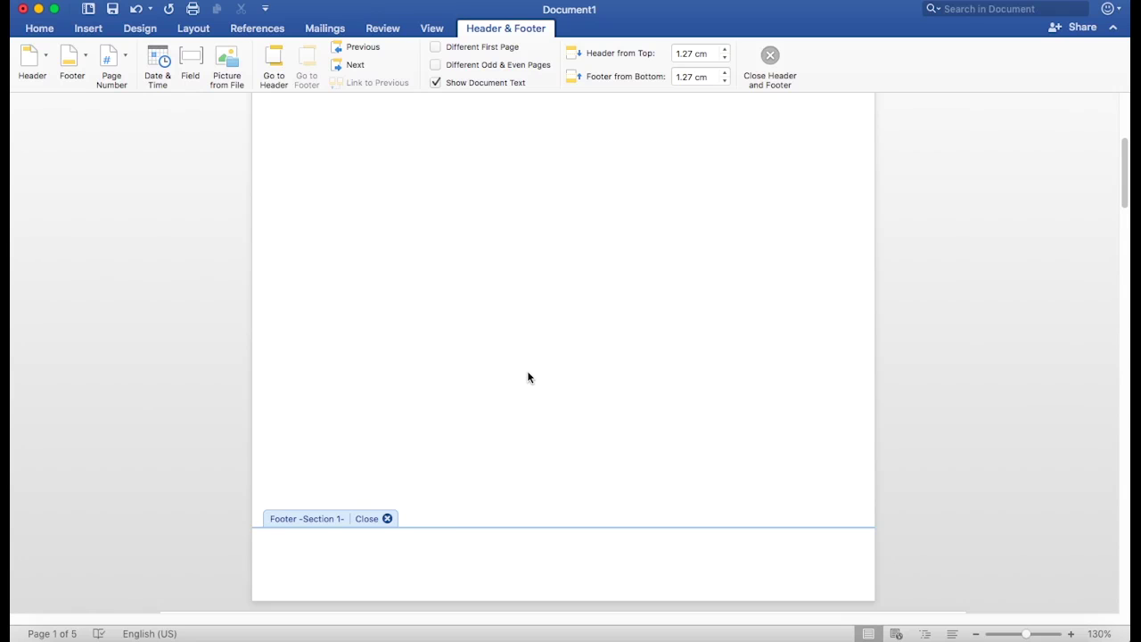
scroll(528, 377, "down", 3)
left_click(335, 66)
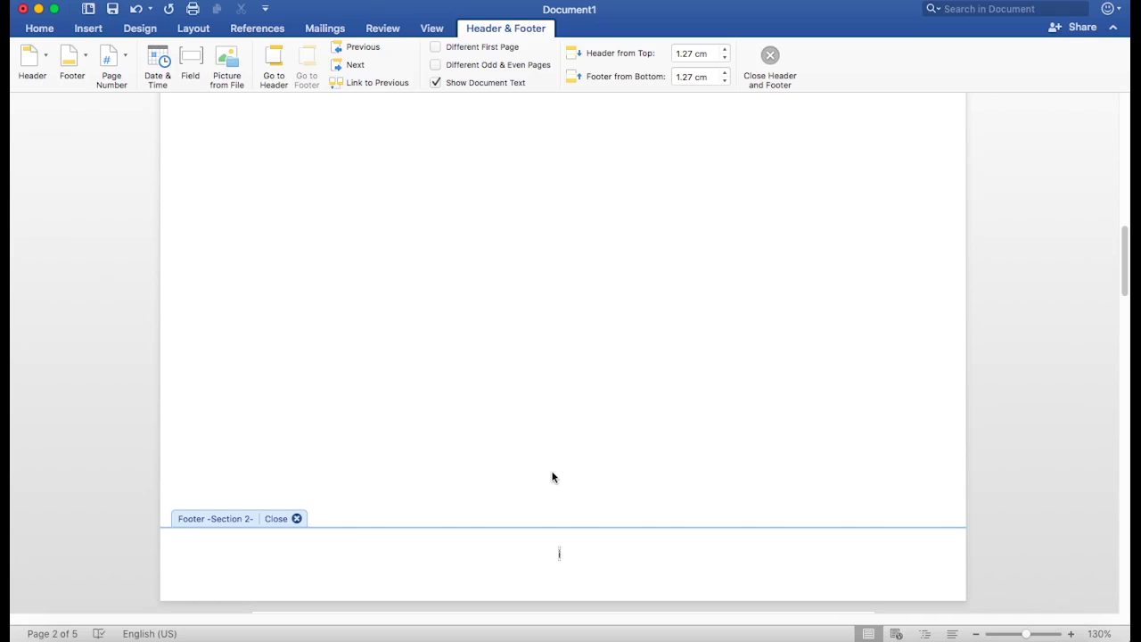
scroll(553, 473, "up", 10)
scroll(545, 423, "up", 2)
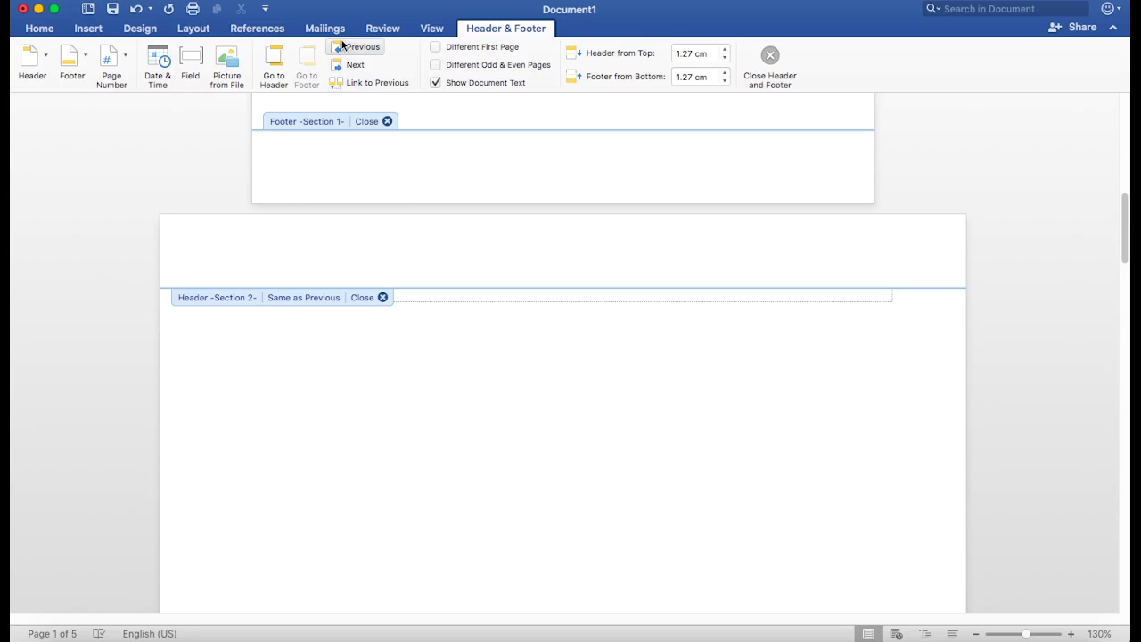
- Step through the Section 2, 3 and 4 footers, checking numbers i, 1 and 2
left_click(351, 68)
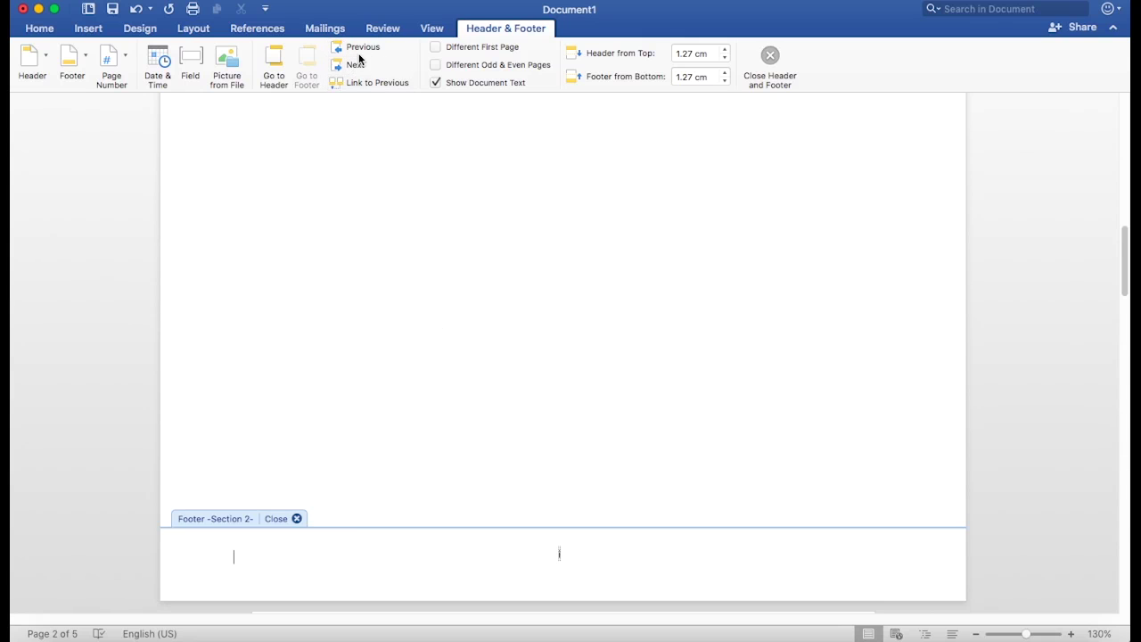
left_click(357, 65)
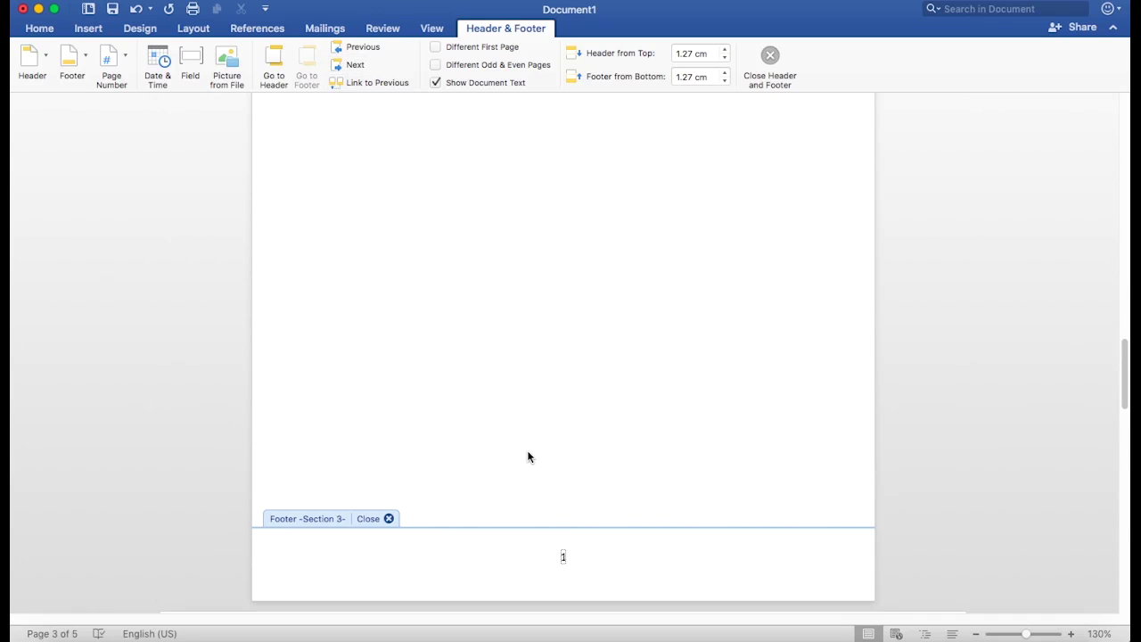
scroll(568, 540, "up", 3)
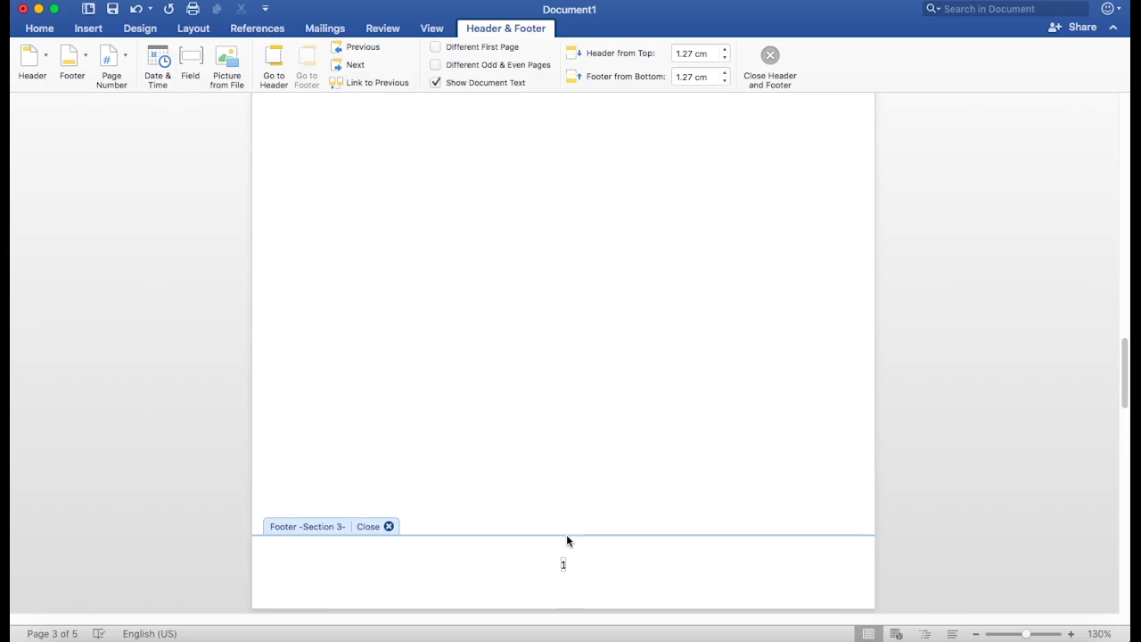
scroll(561, 454, "up", 2)
scroll(558, 441, "up", 3)
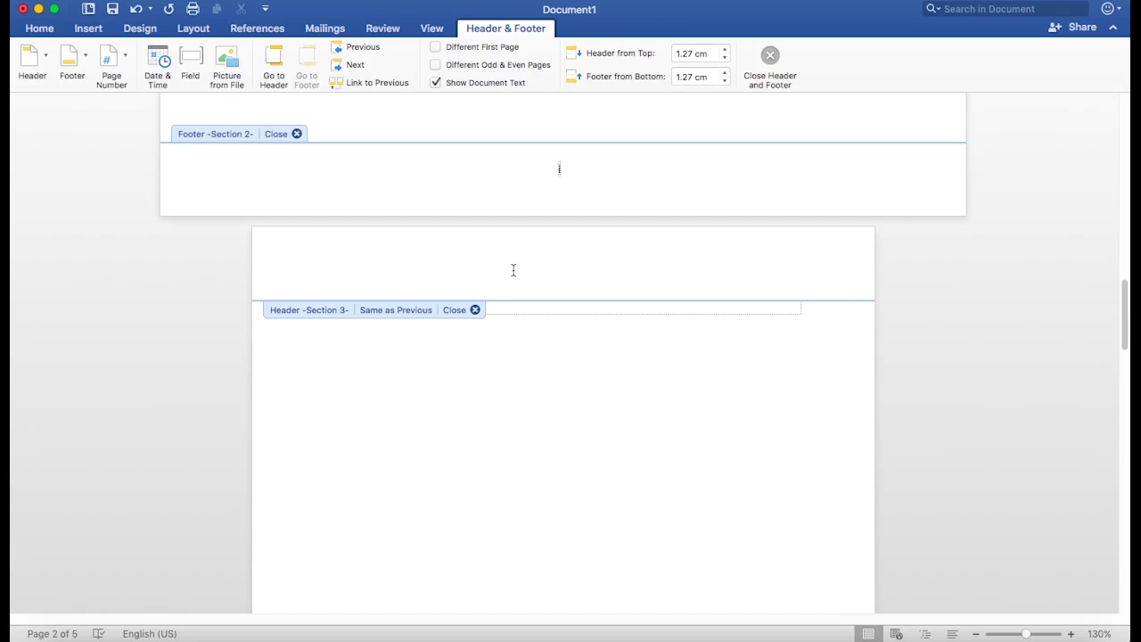
left_click(349, 66)
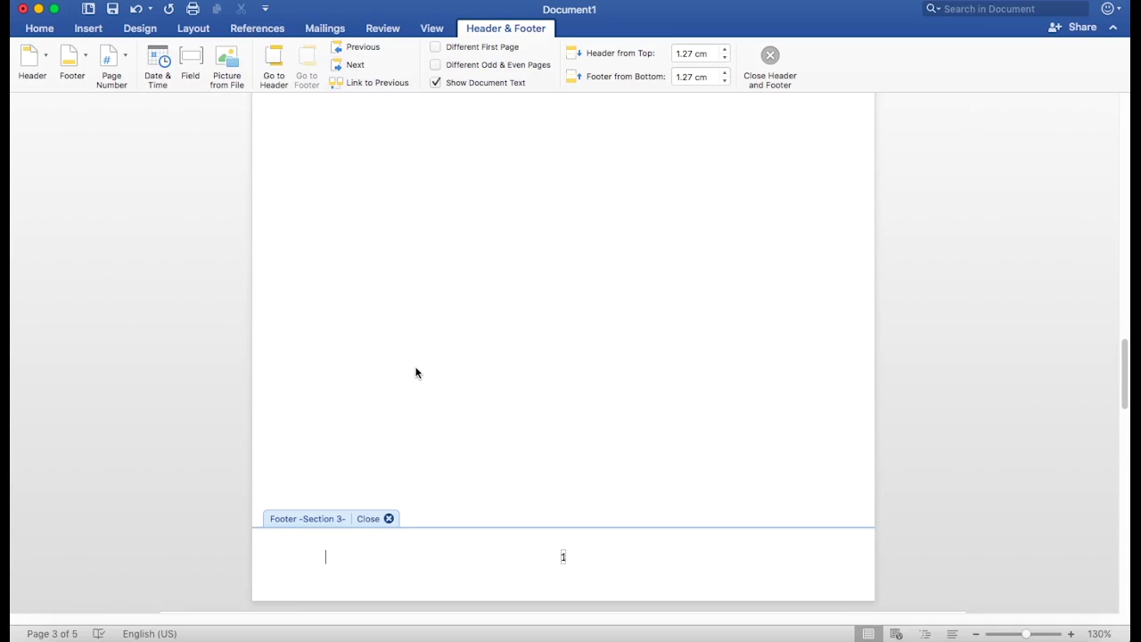
left_click(349, 66)
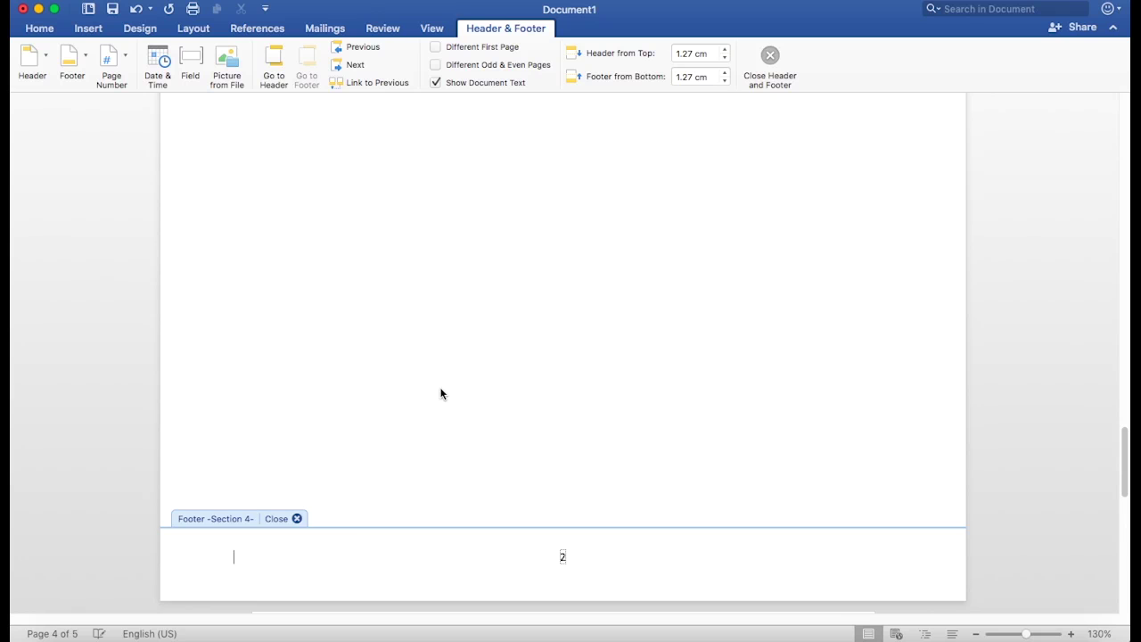
- Move on to the Section 5 footer on page 5 to confirm it shows 3
scroll(440, 389, "up", 2)
scroll(443, 377, "up", 2)
scroll(449, 365, "down", 2)
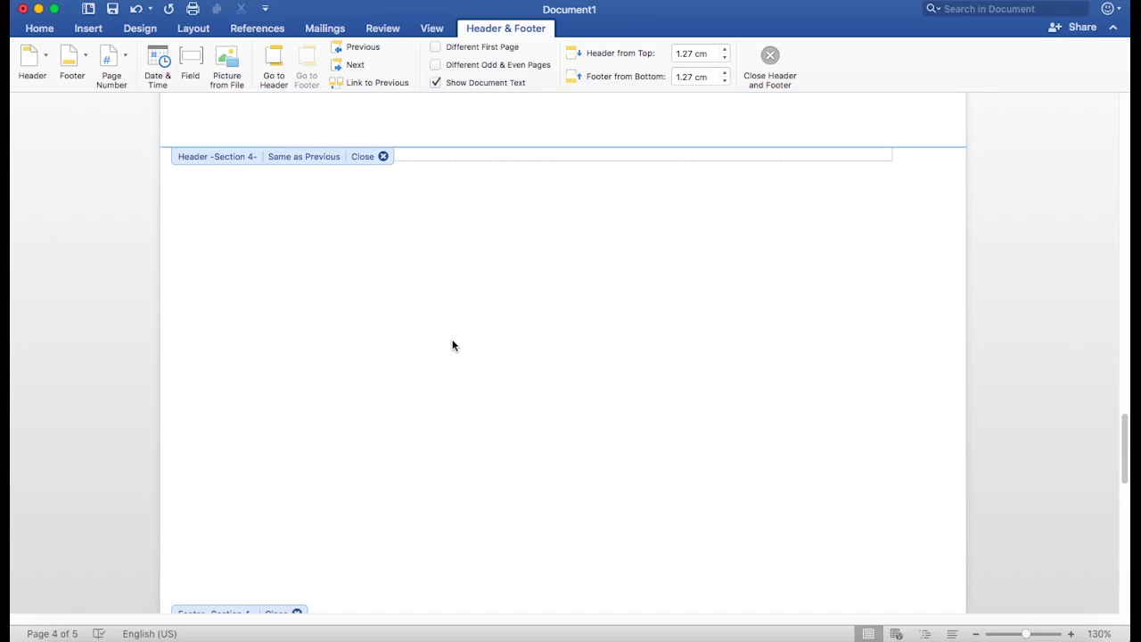
scroll(453, 341, "down", 4)
scroll(456, 328, "up", 2)
scroll(454, 330, "up", 3)
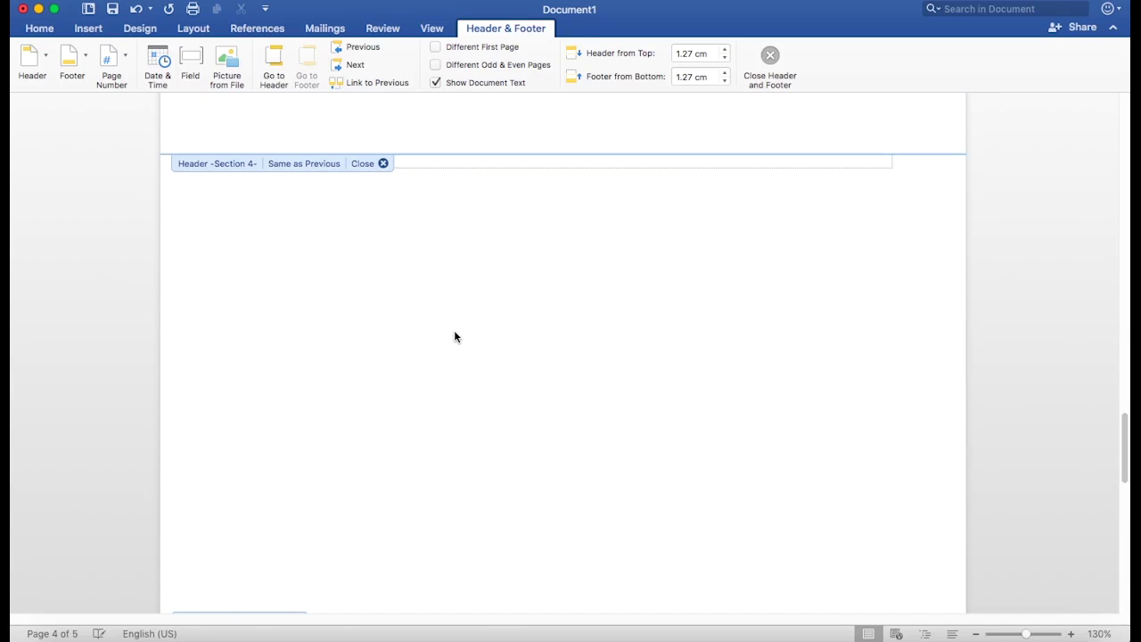
scroll(461, 325, "down", 5)
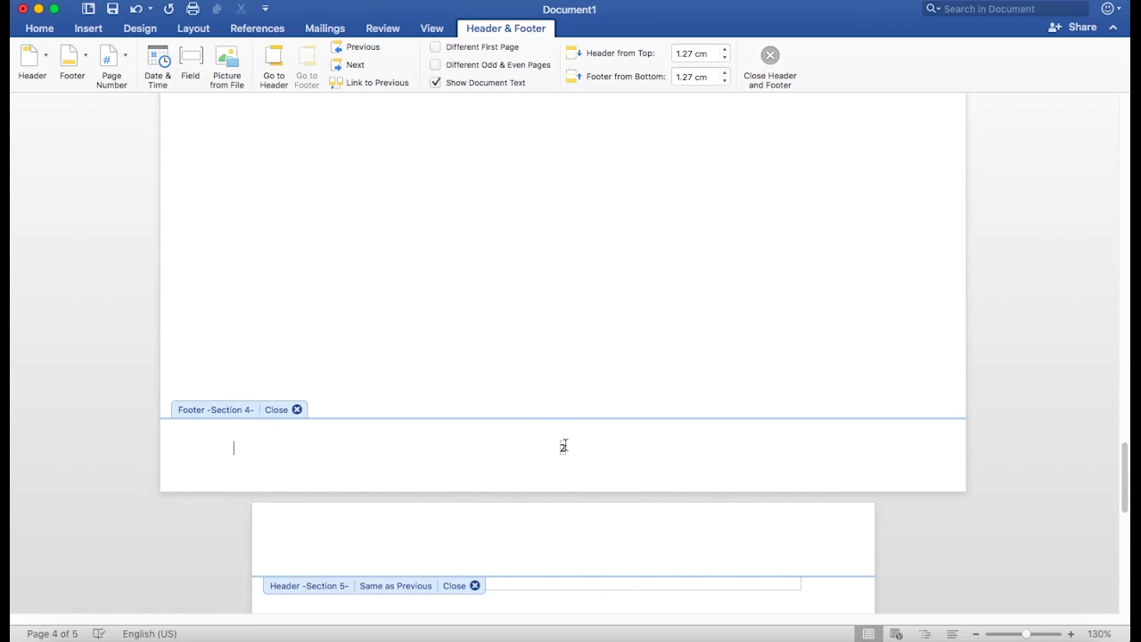
scroll(564, 446, "up", 5)
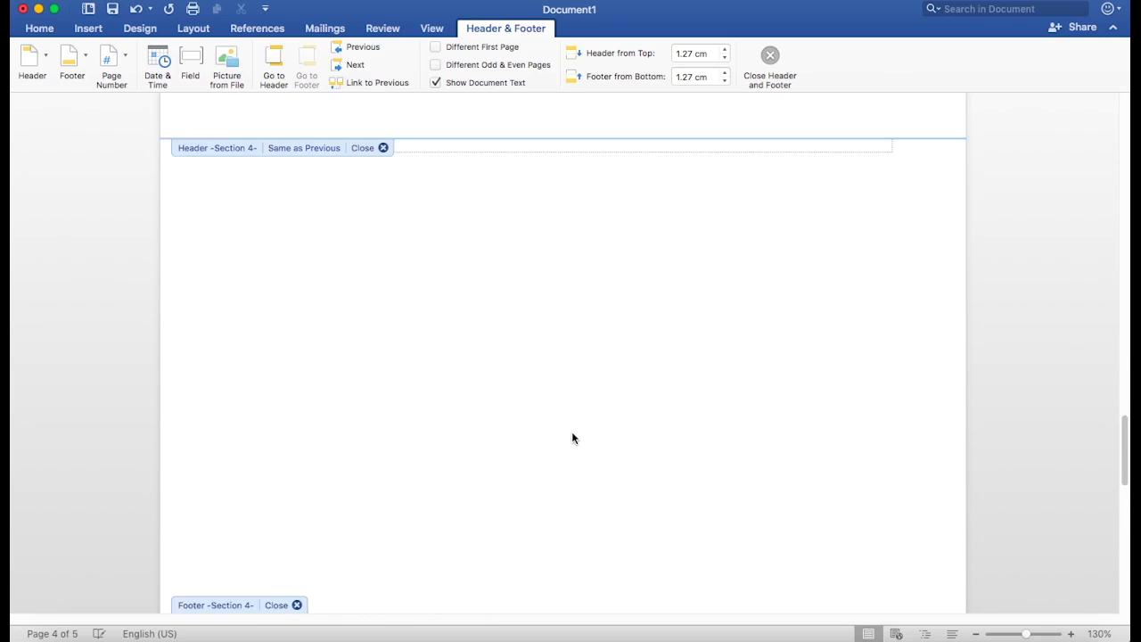
scroll(573, 438, "up", 4)
scroll(570, 276, "down", 1)
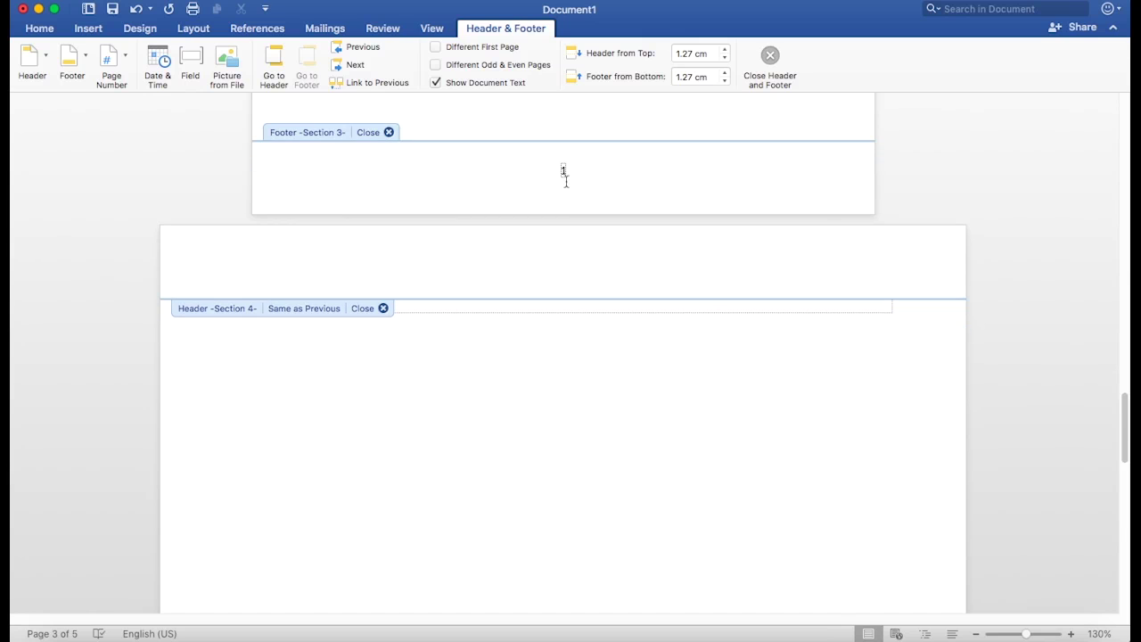
scroll(563, 268, "down", 10)
scroll(565, 310, "down", 3)
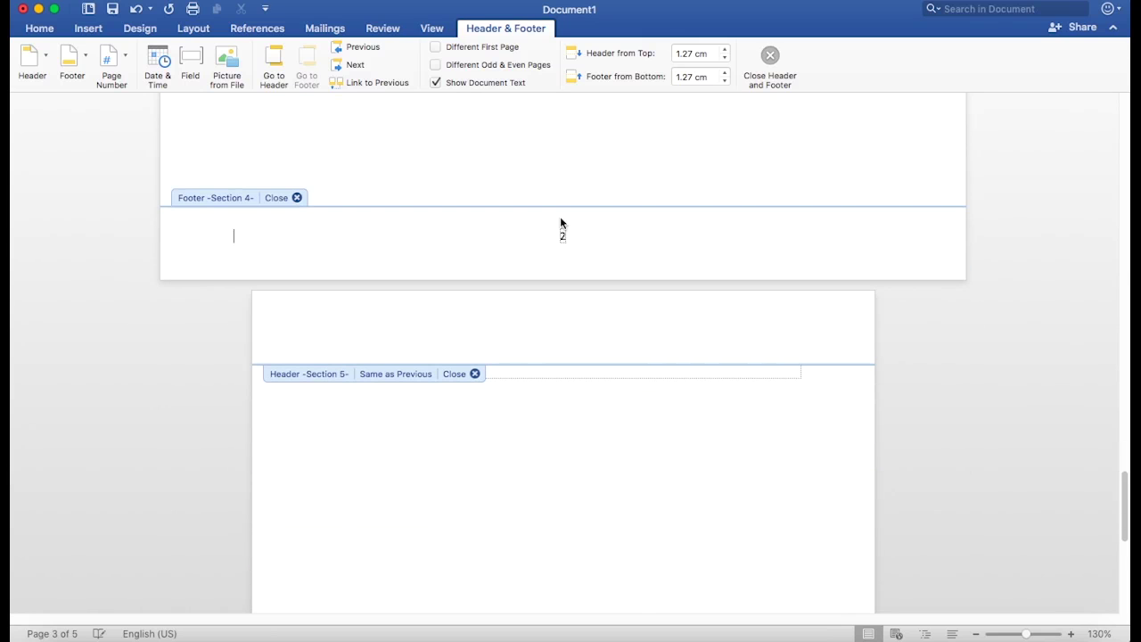
left_click(355, 65)
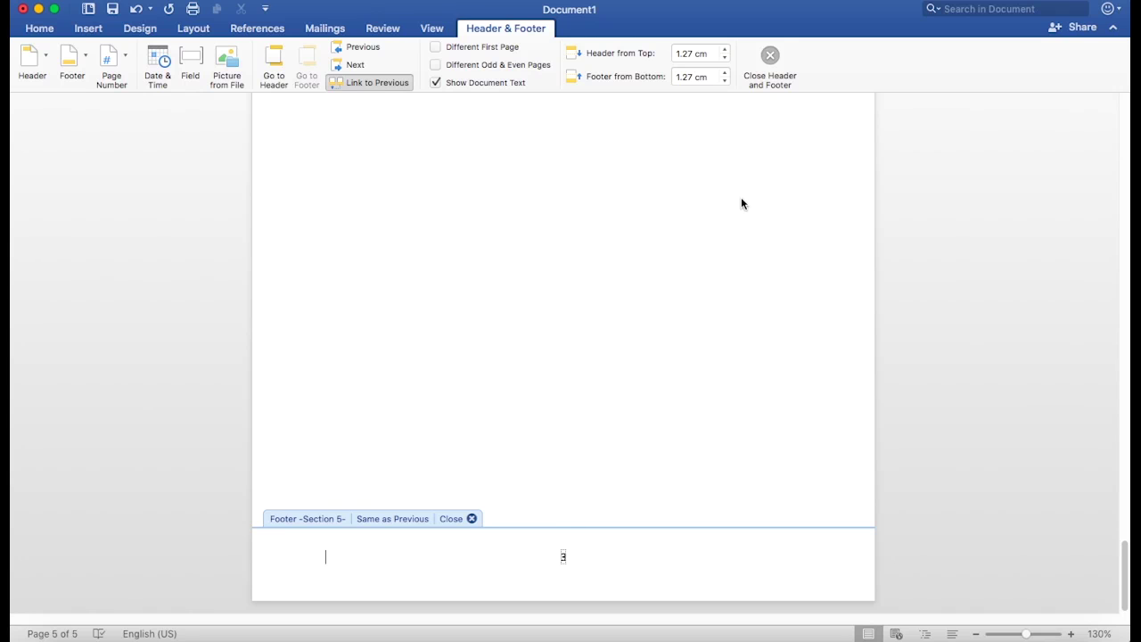
left_click(769, 55)
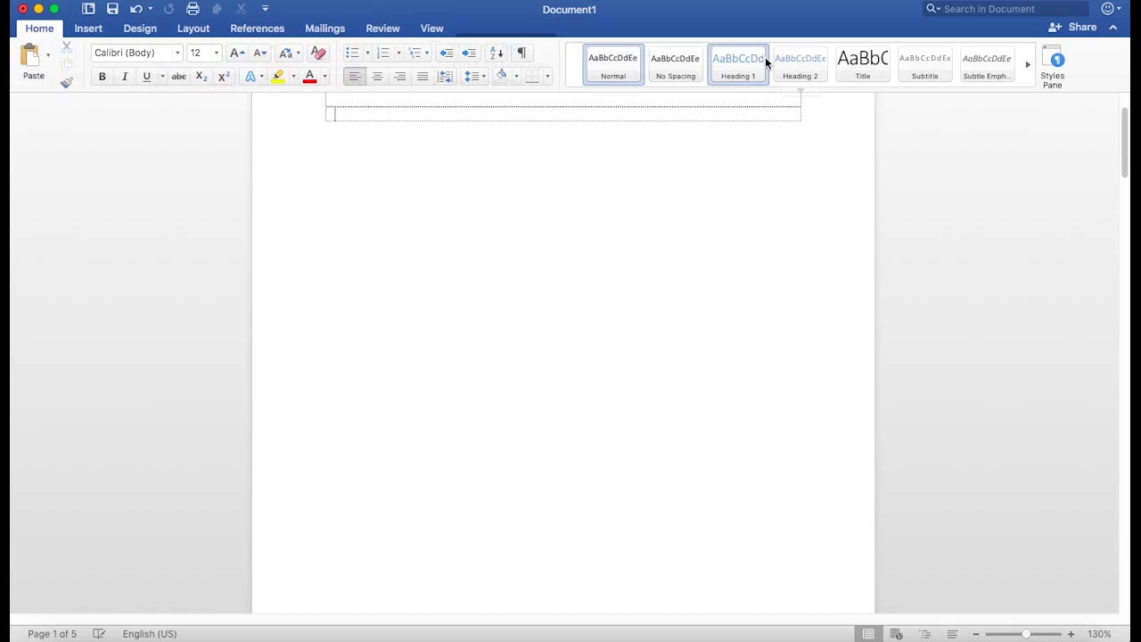
scroll(607, 245, "down", 5)
scroll(608, 258, "down", 3)
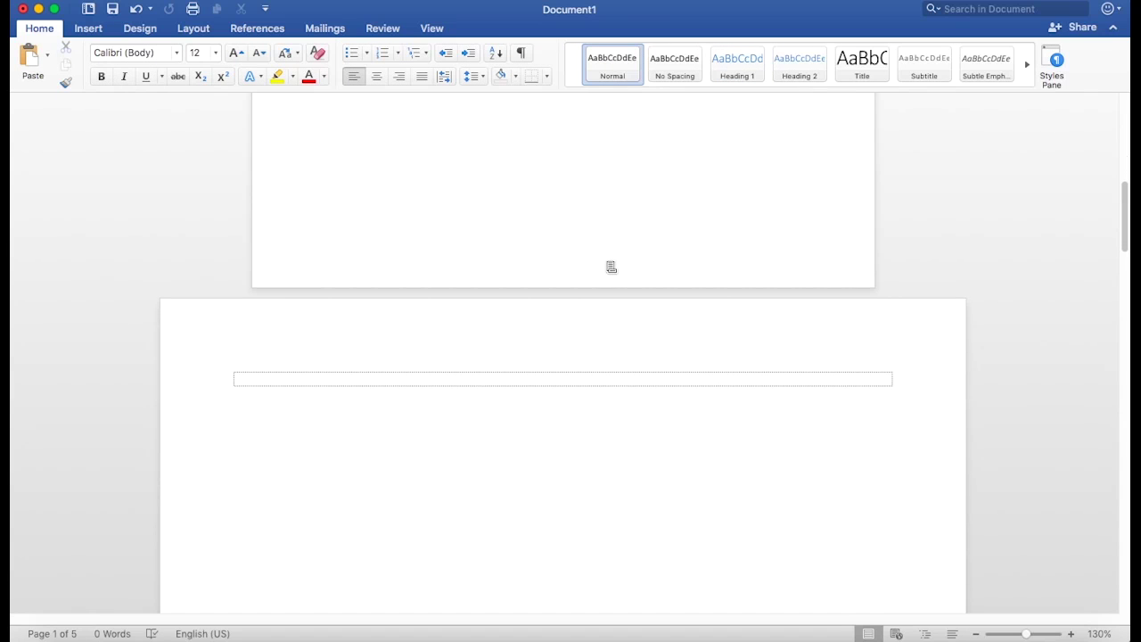
scroll(589, 294, "down", 5)
scroll(584, 298, "down", 5)
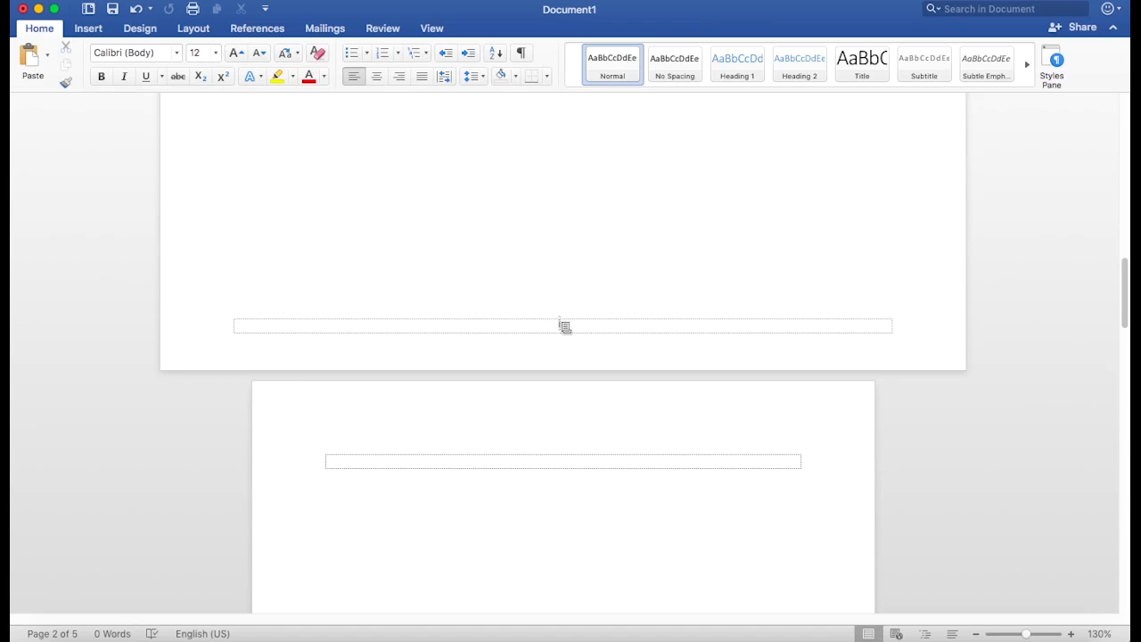